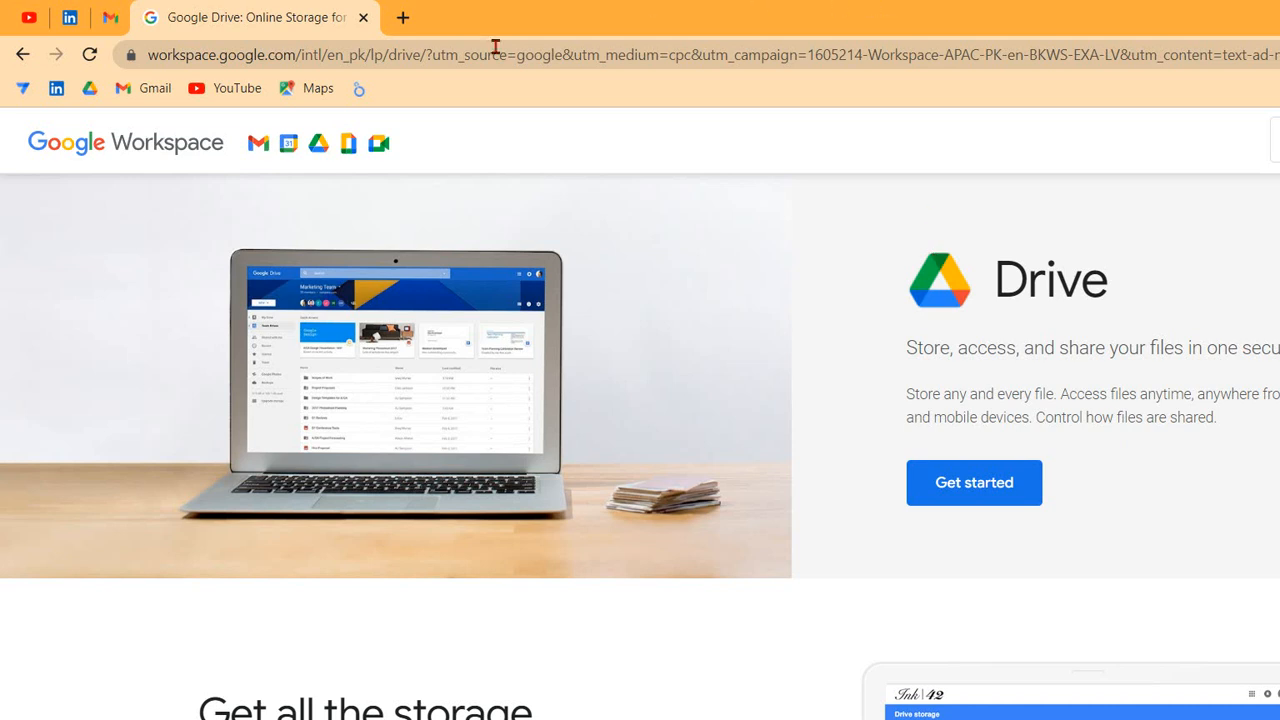
Open Google Drive, create a blank Google Sheets spreadsheet and name it "Training Registration".
left_click(89, 88)
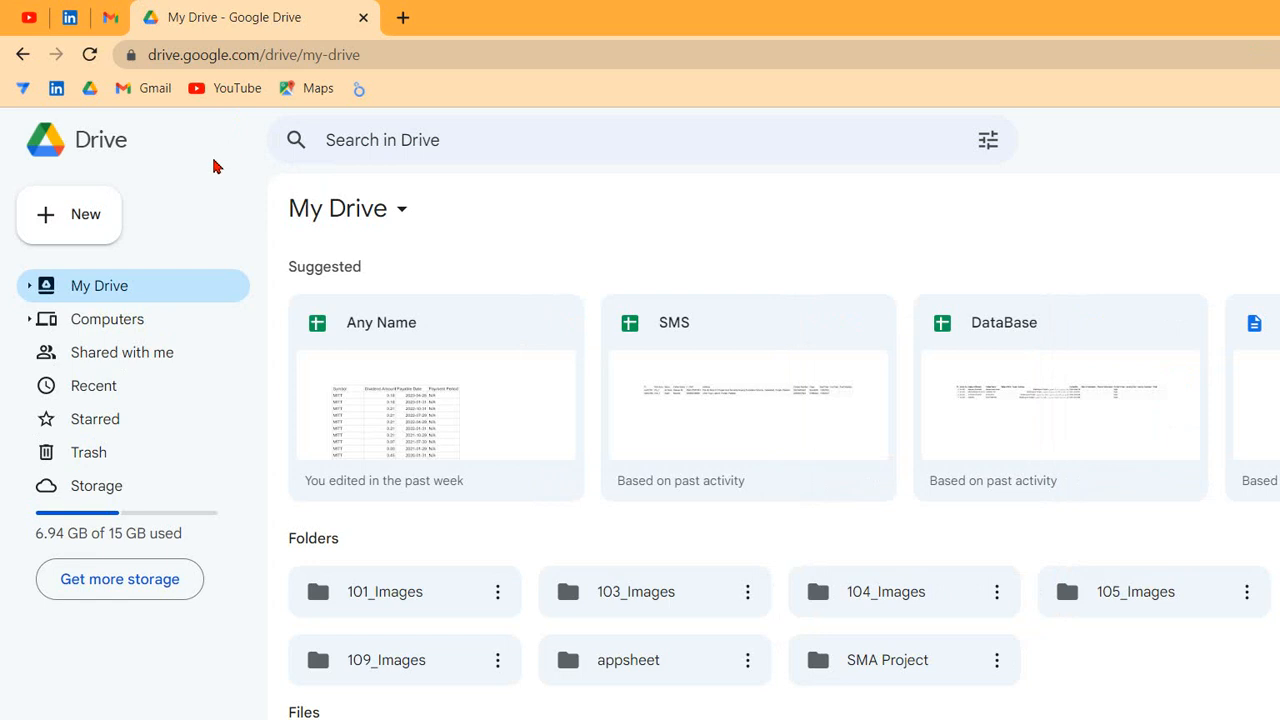
left_click(90, 177)
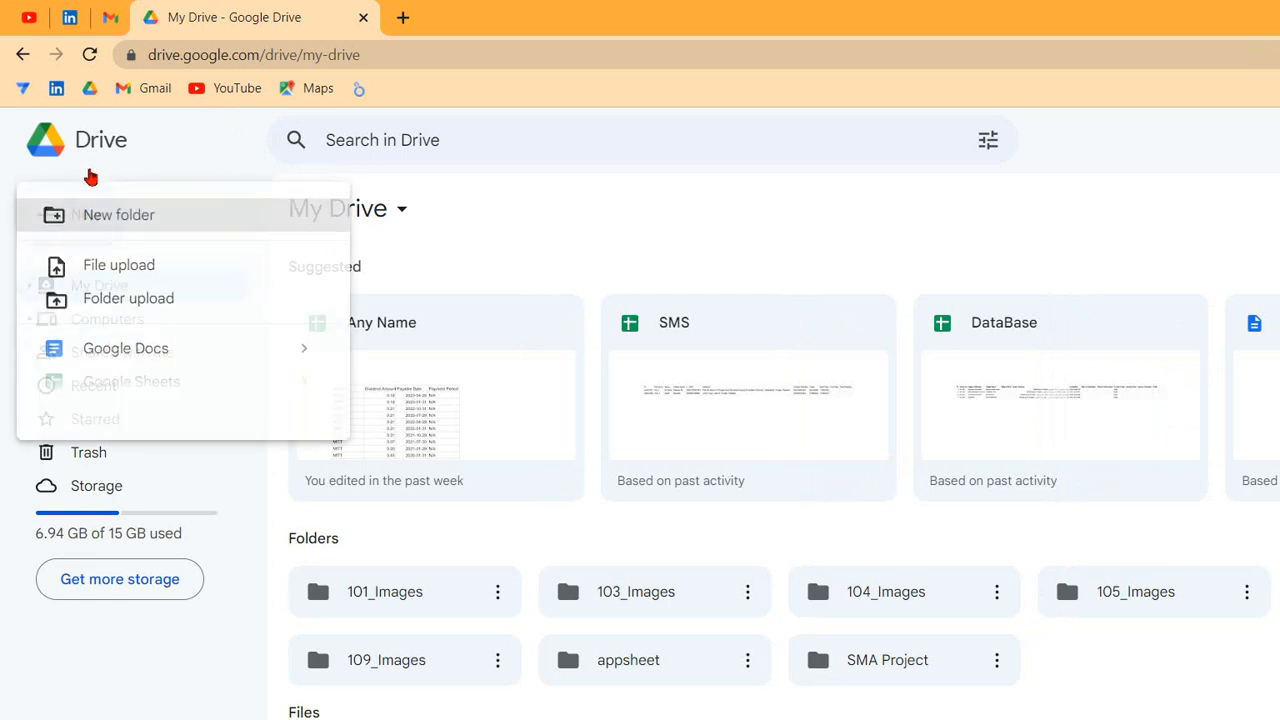
left_click(125, 380)
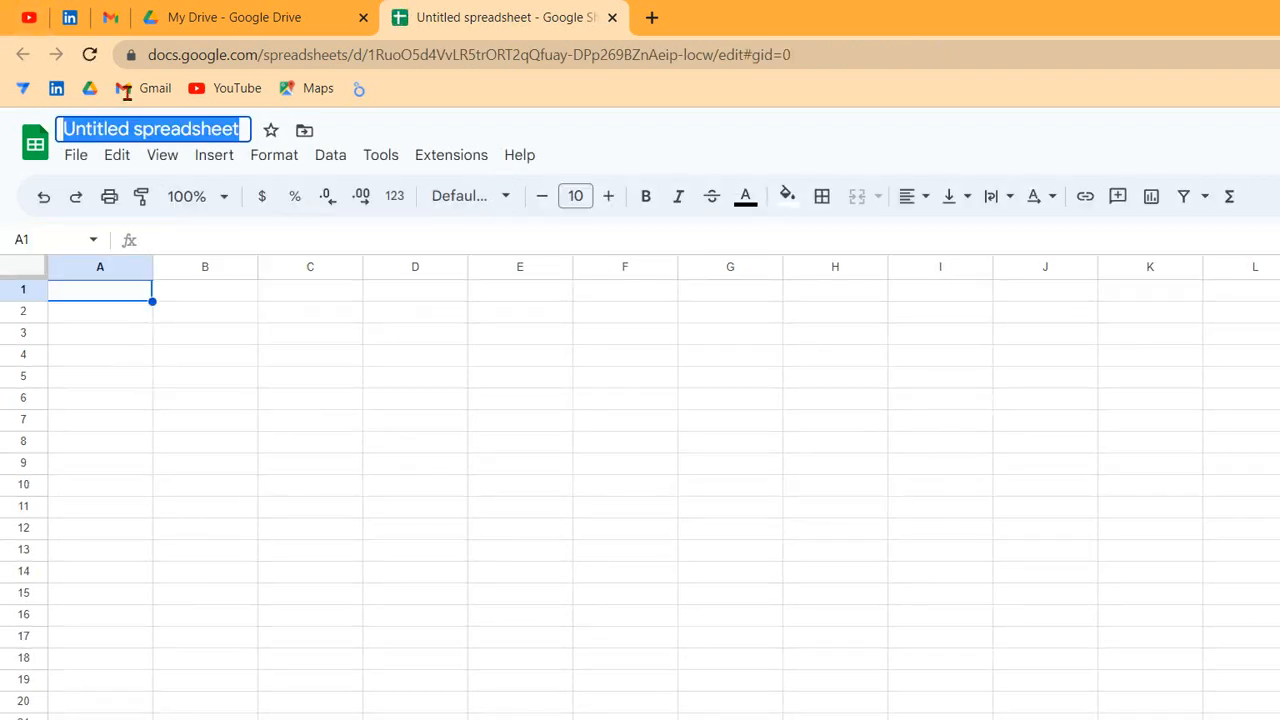
type("Trai")
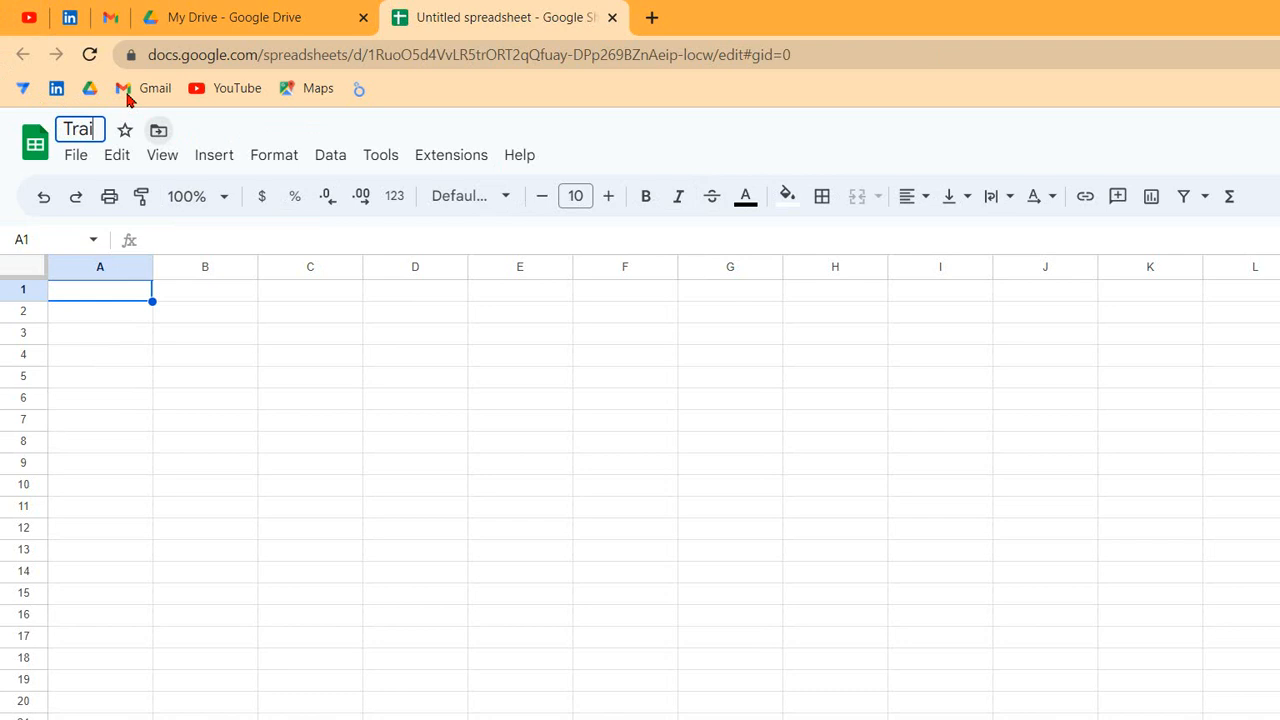
type("ning Registration")
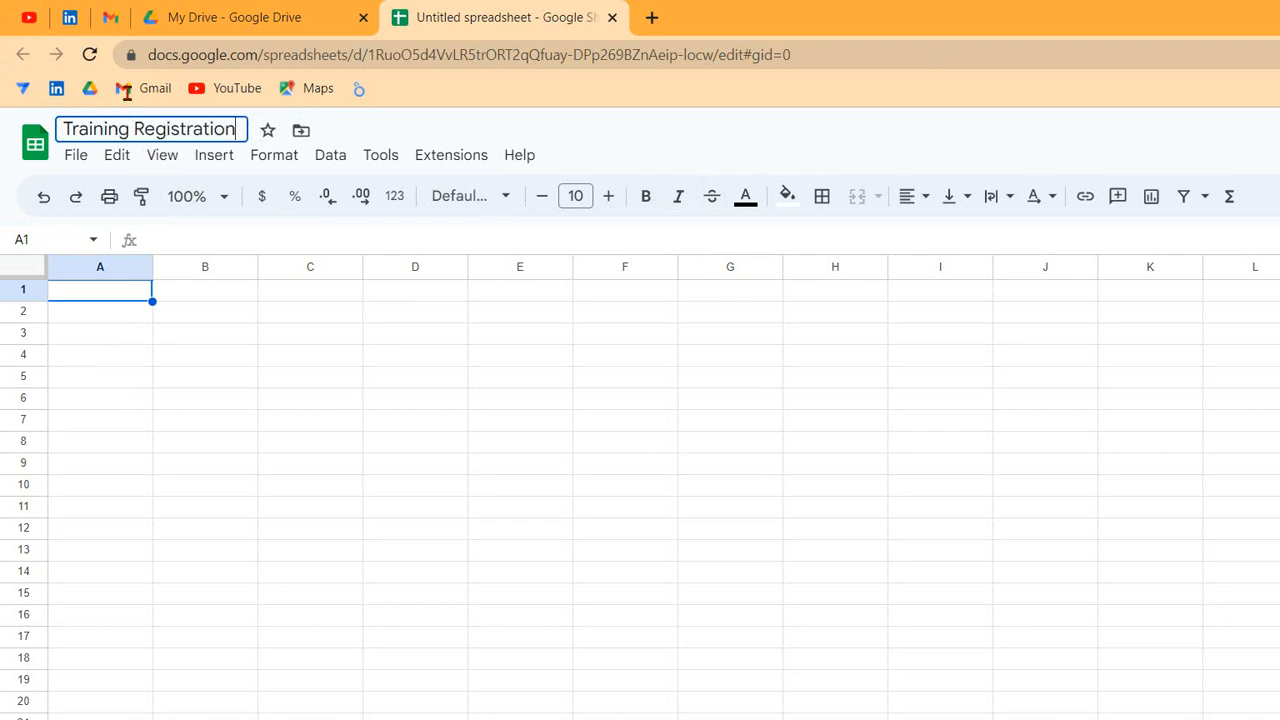
left_click(205, 398)
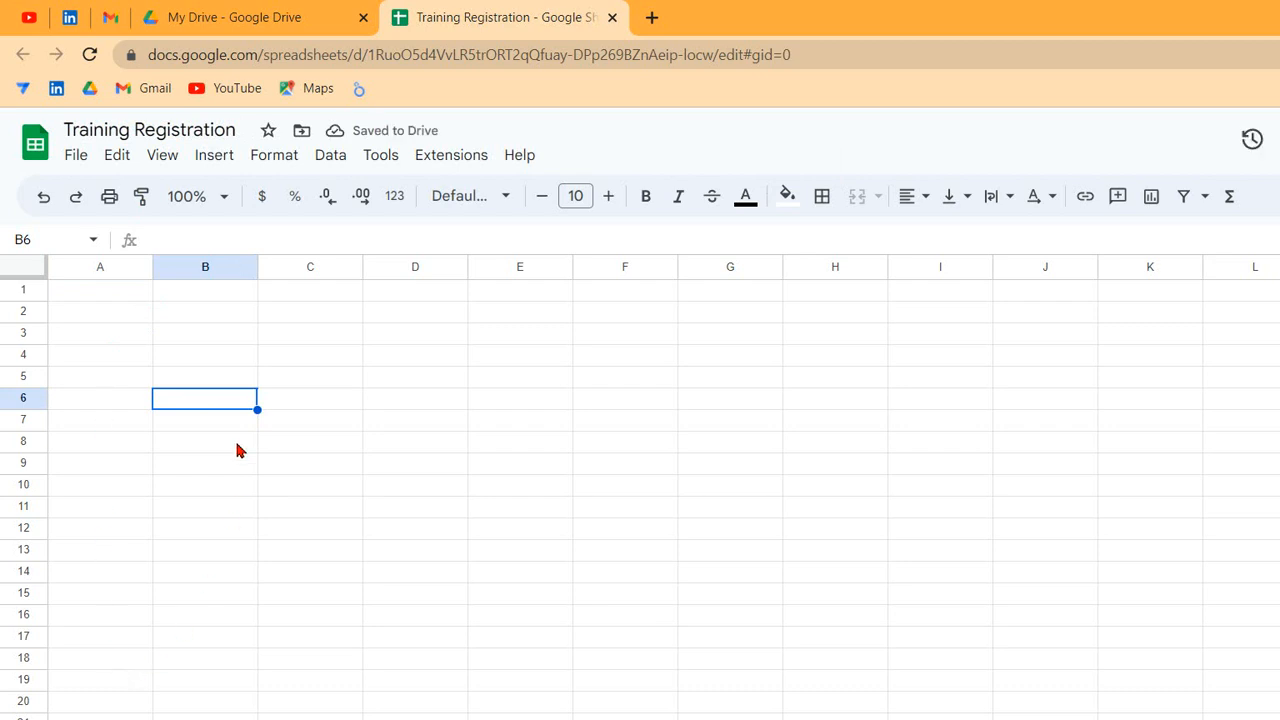
Enter the header "ID" in cell A1 of the sheet.
left_click(76, 195)
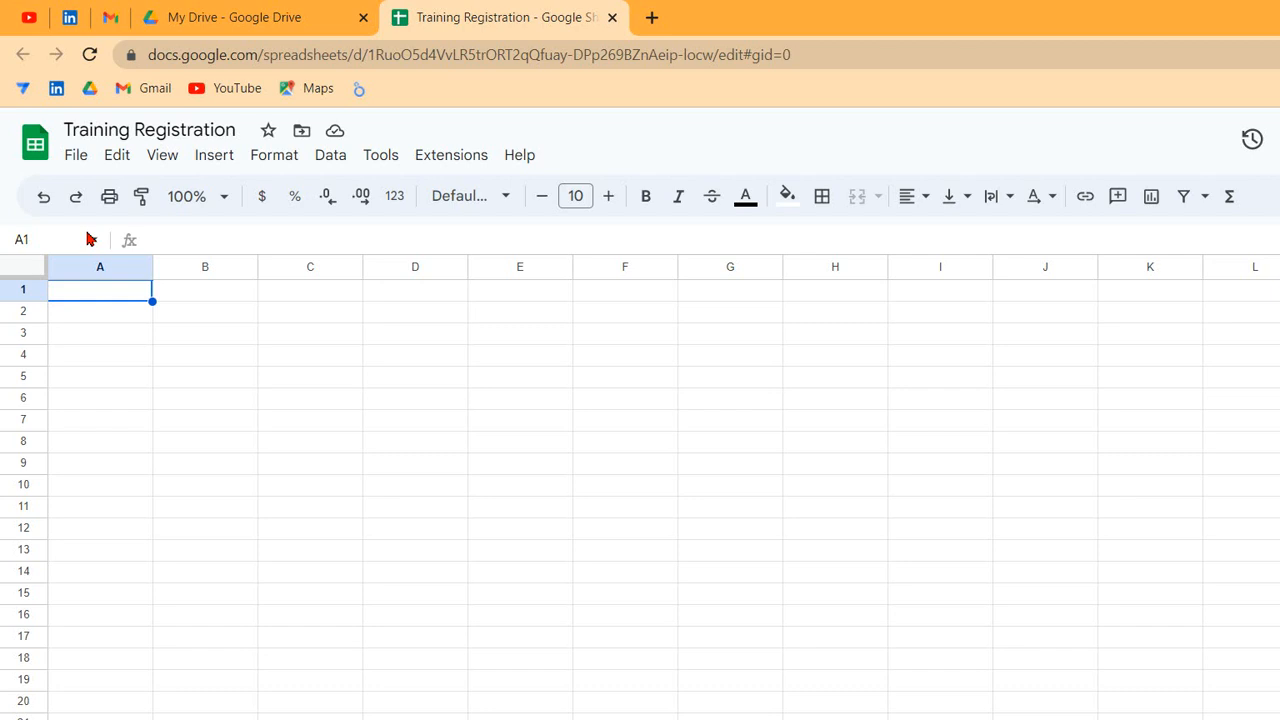
type("S")
key("BackSpace")
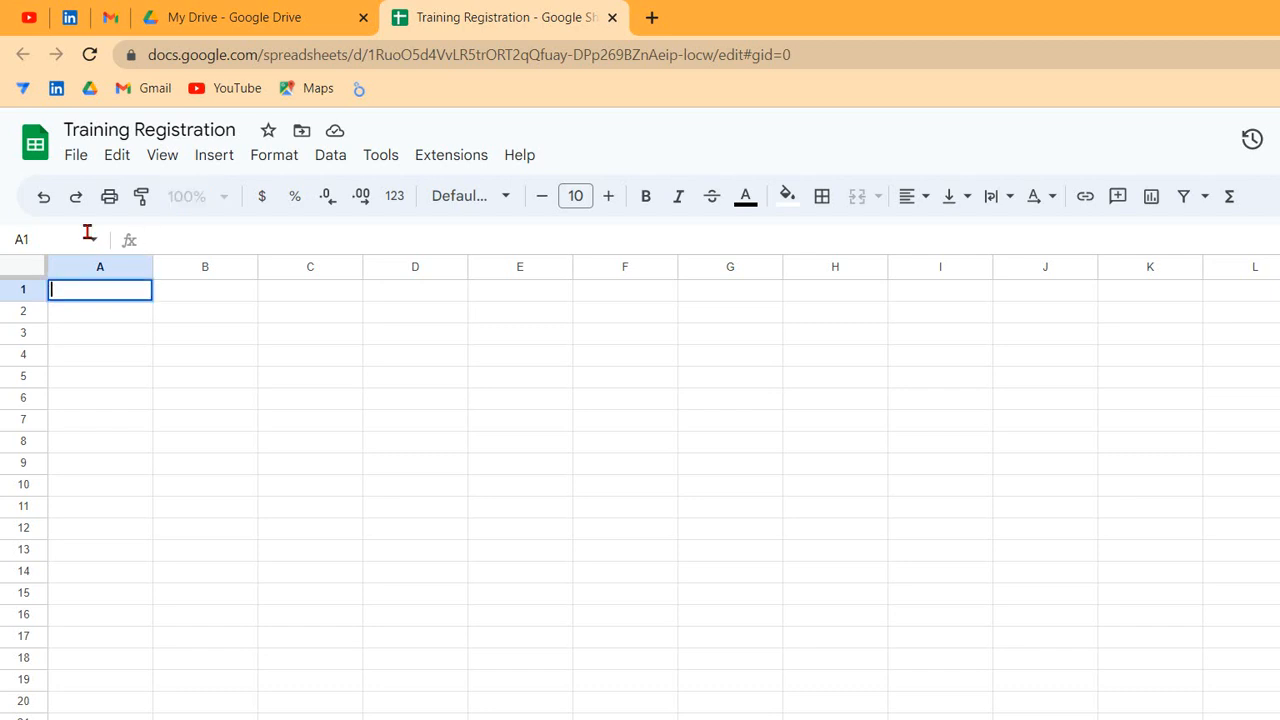
type("S")
key("BackSpace")
type("id")
key("Tab")
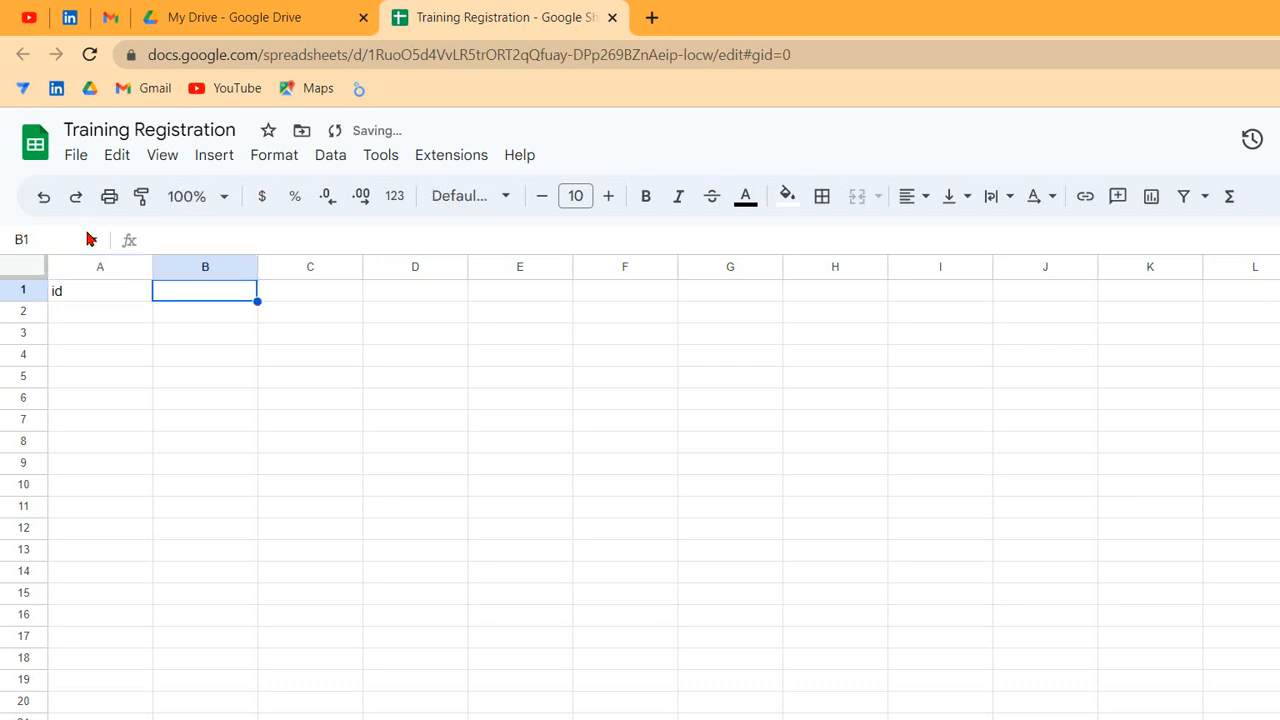
key("Left")
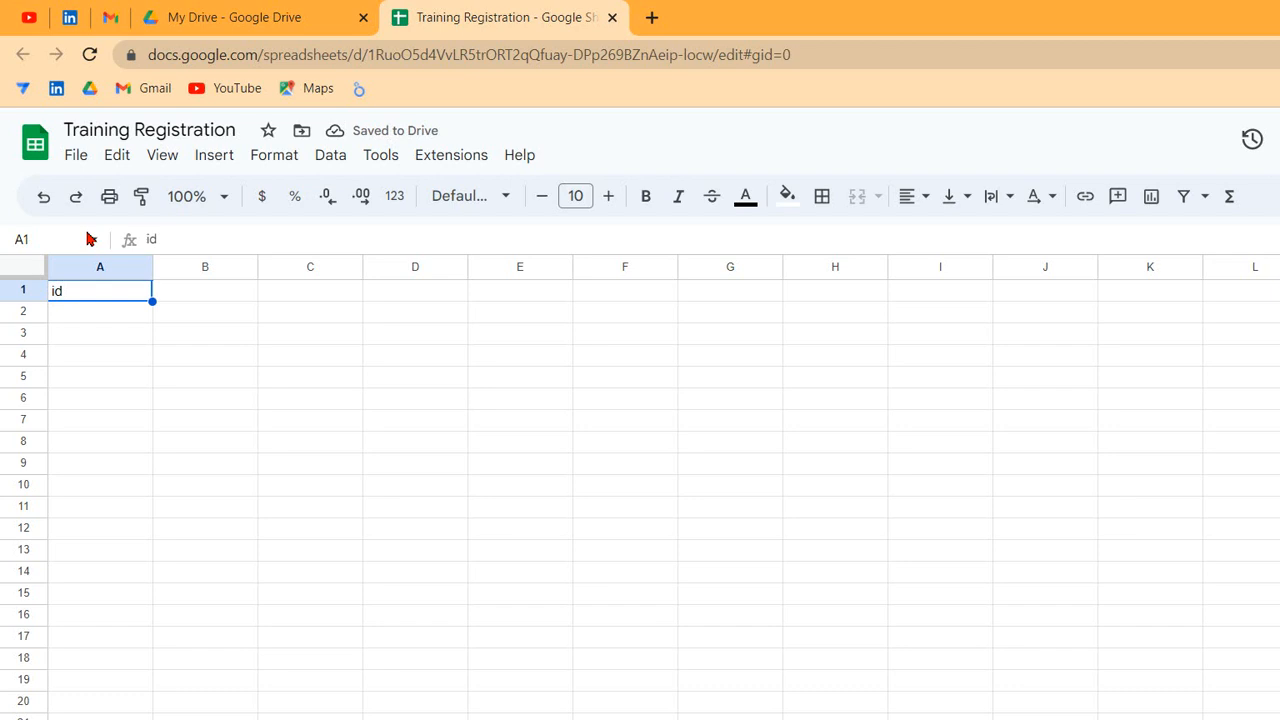
type("ID")
key("Tab")
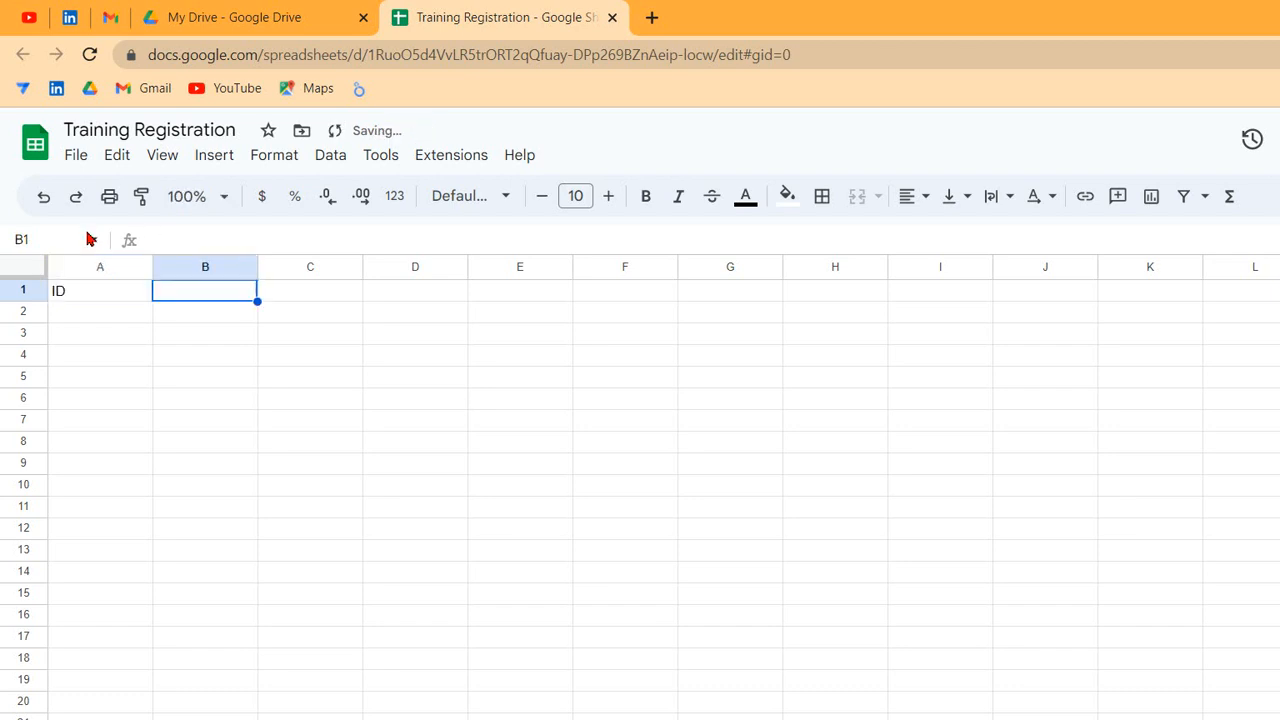
Enter the headers "Full Name" in B1 and "Contact Number" in C1.
type("Full Name")
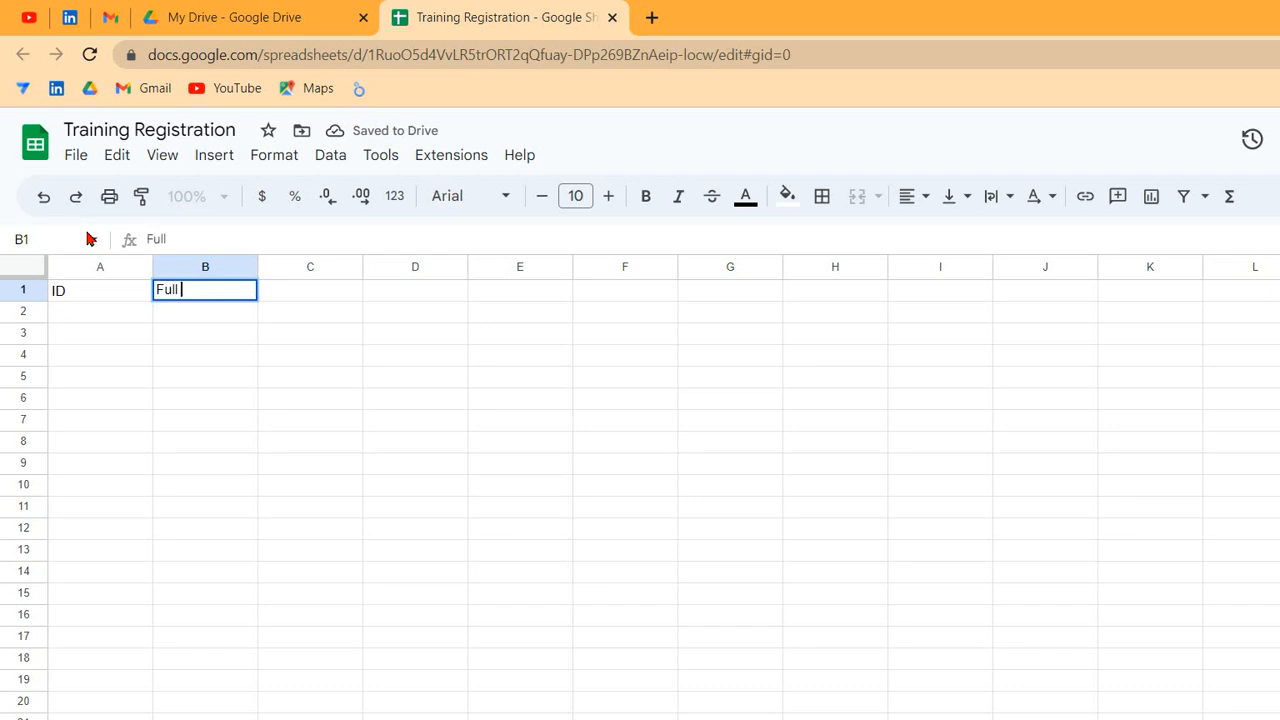
key("Tab")
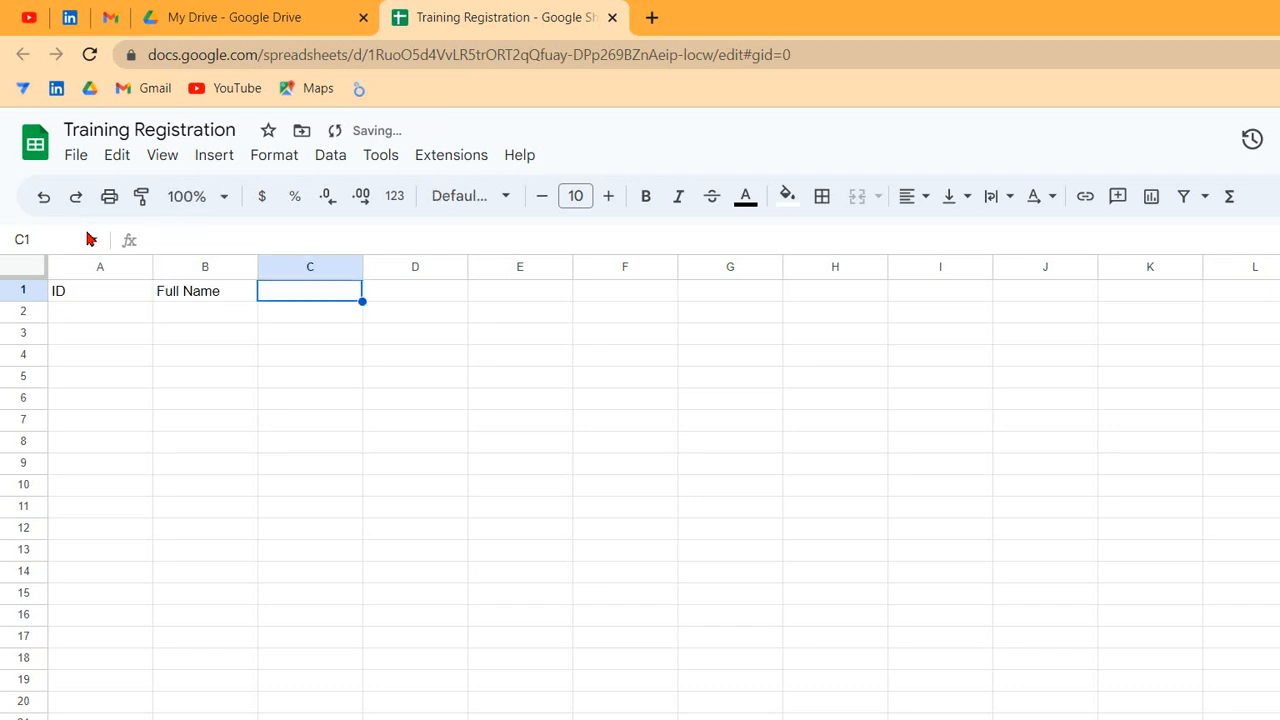
type("Contact ")
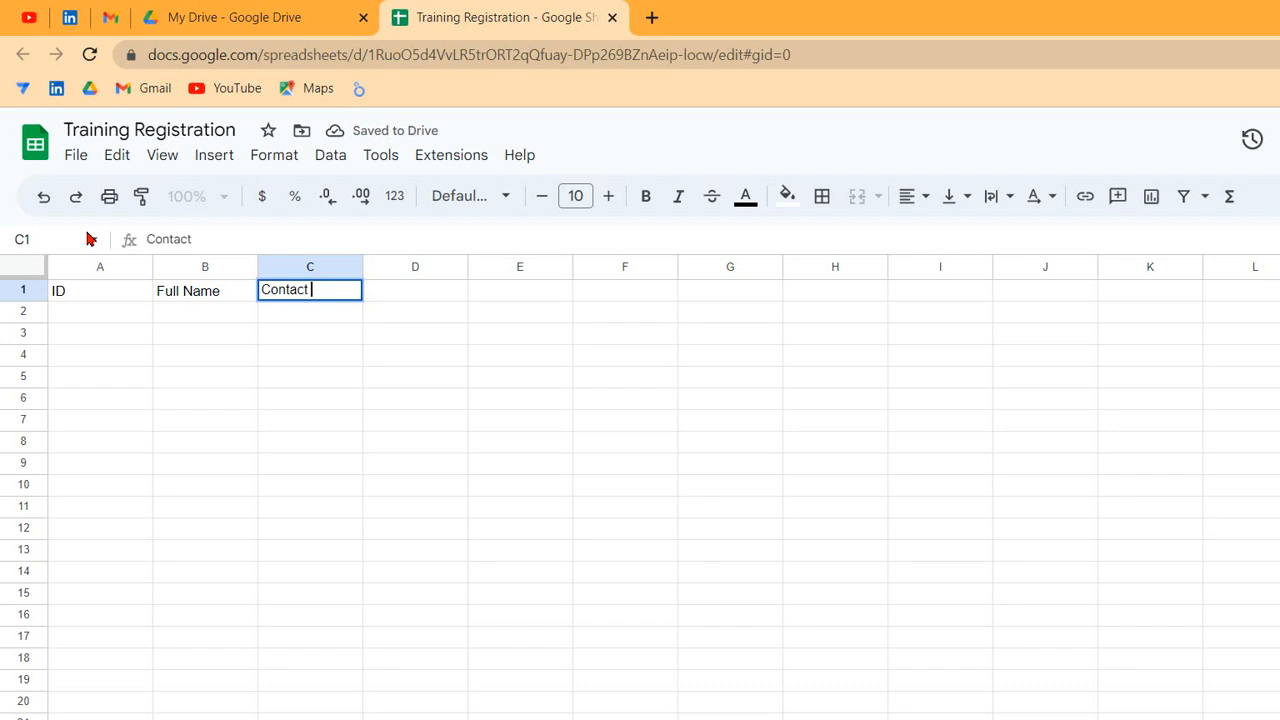
type("Number")
key("Tab")
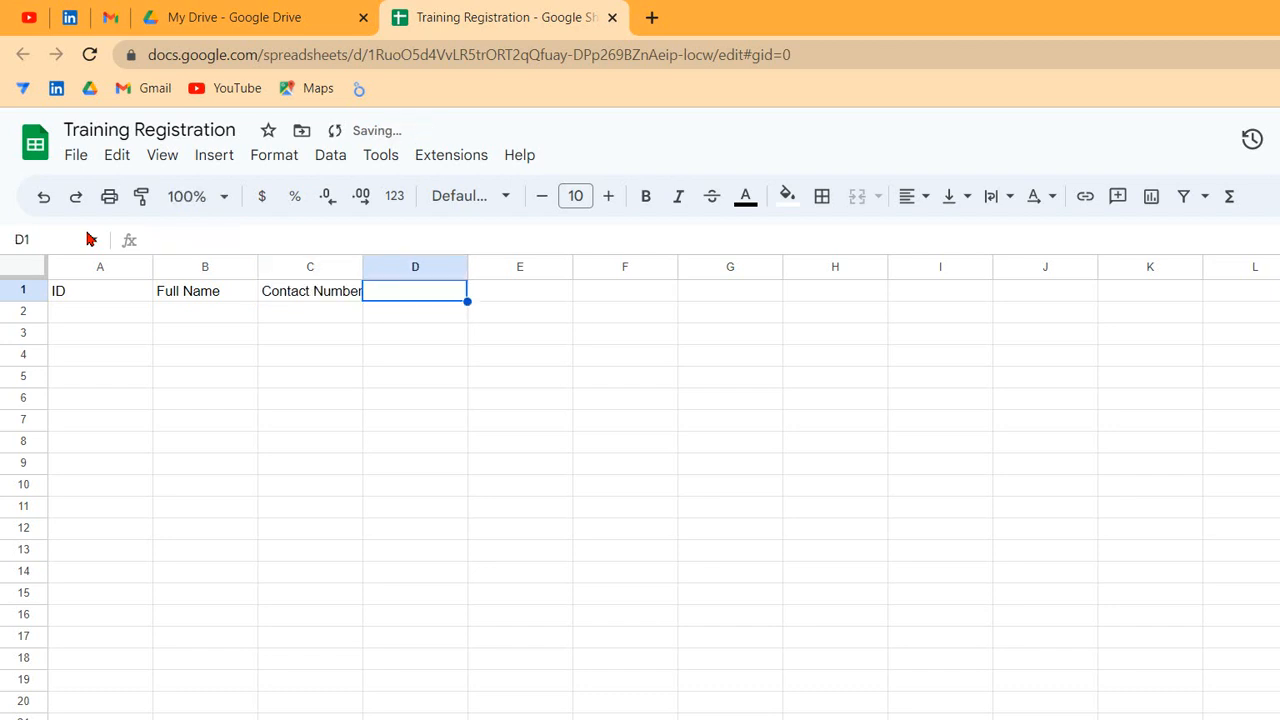
Enter the header "Address" in D1, making sure it is spelled with a double d.
type("Adress")
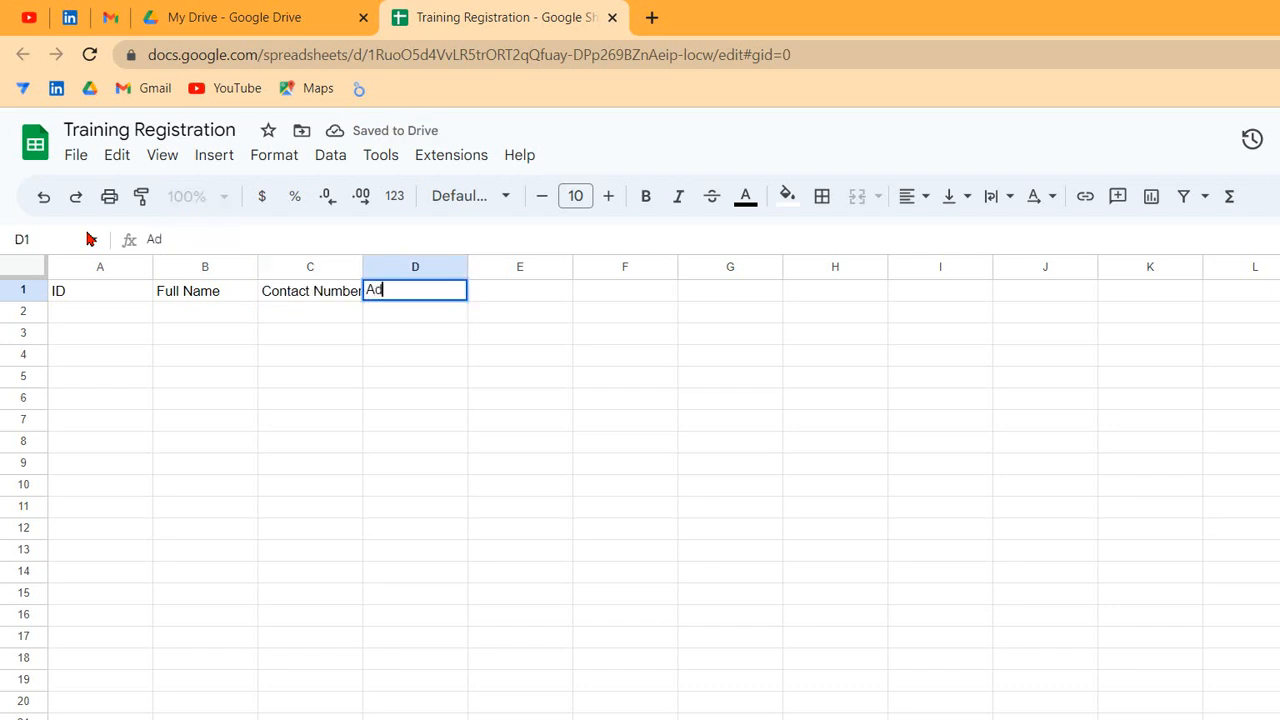
key("Tab")
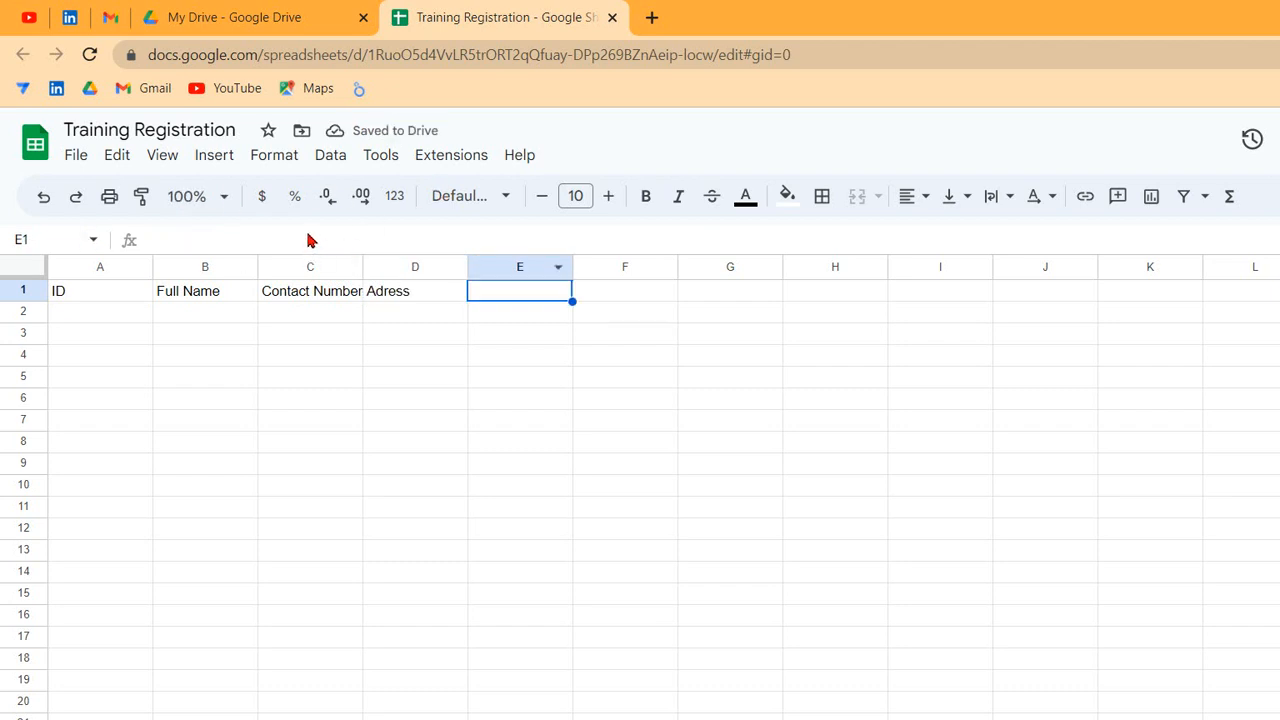
key("Left")
key("F2")
key("shift+Home")
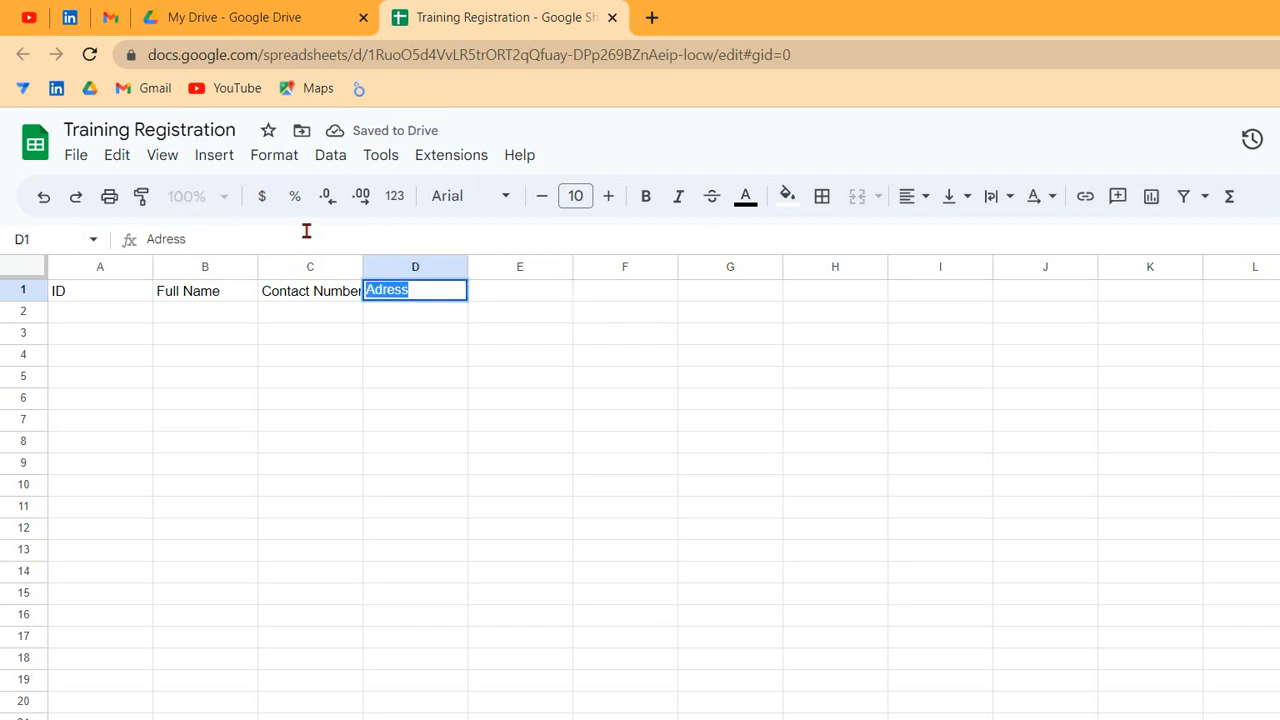
key("Left")
key("Right")
type("d")
key("Tab")
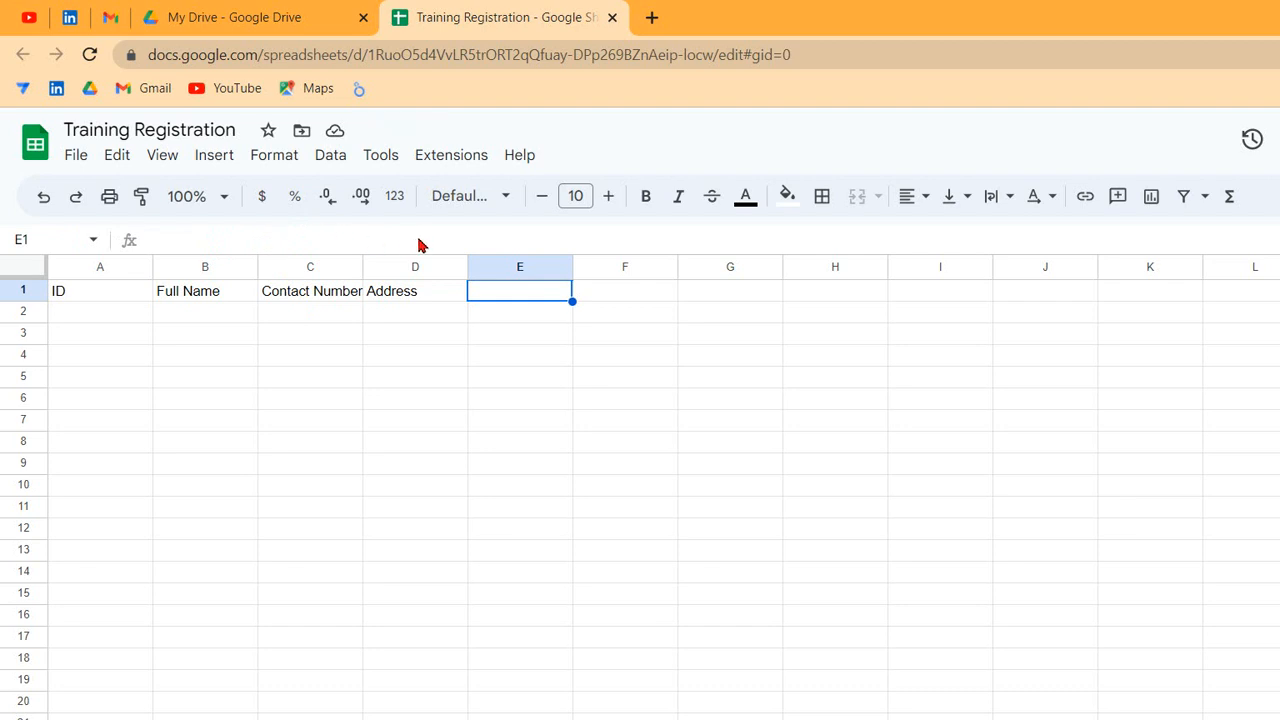
Enter the headers "education" in E1 and "Job Role" in F1.
type("educatio")
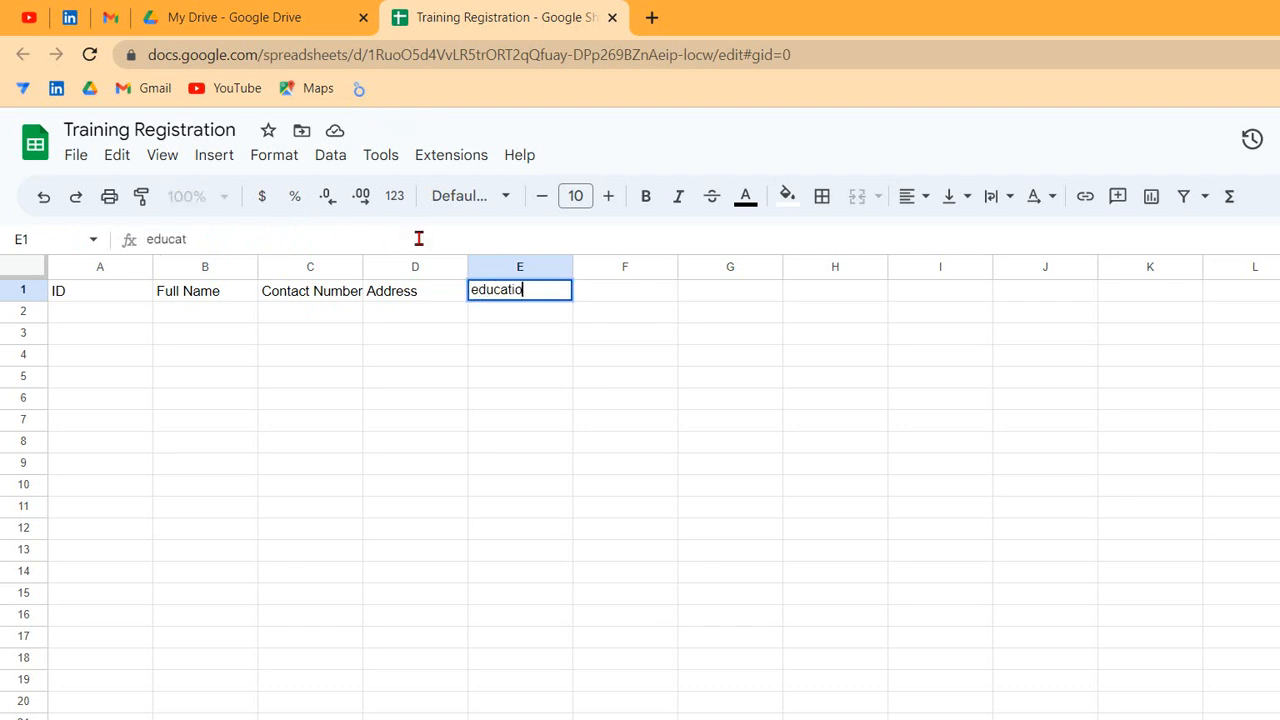
type("n")
key("Tab")
type("J")
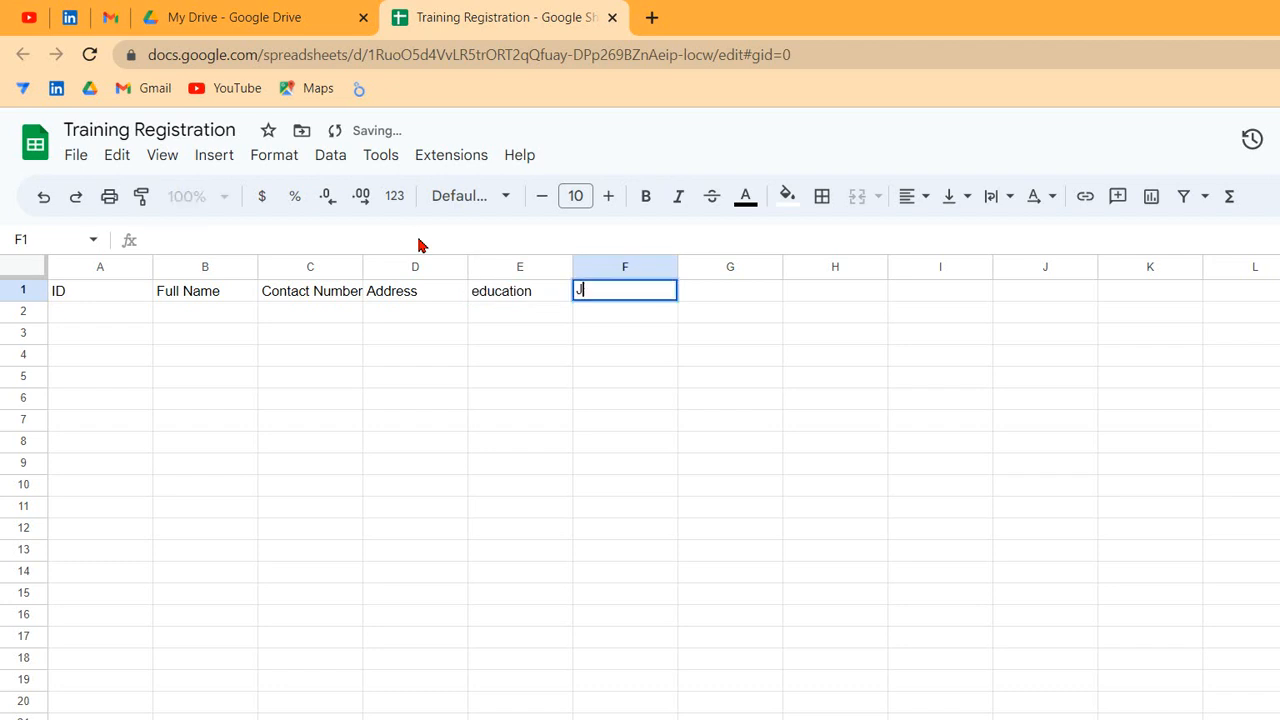
type("ob Role")
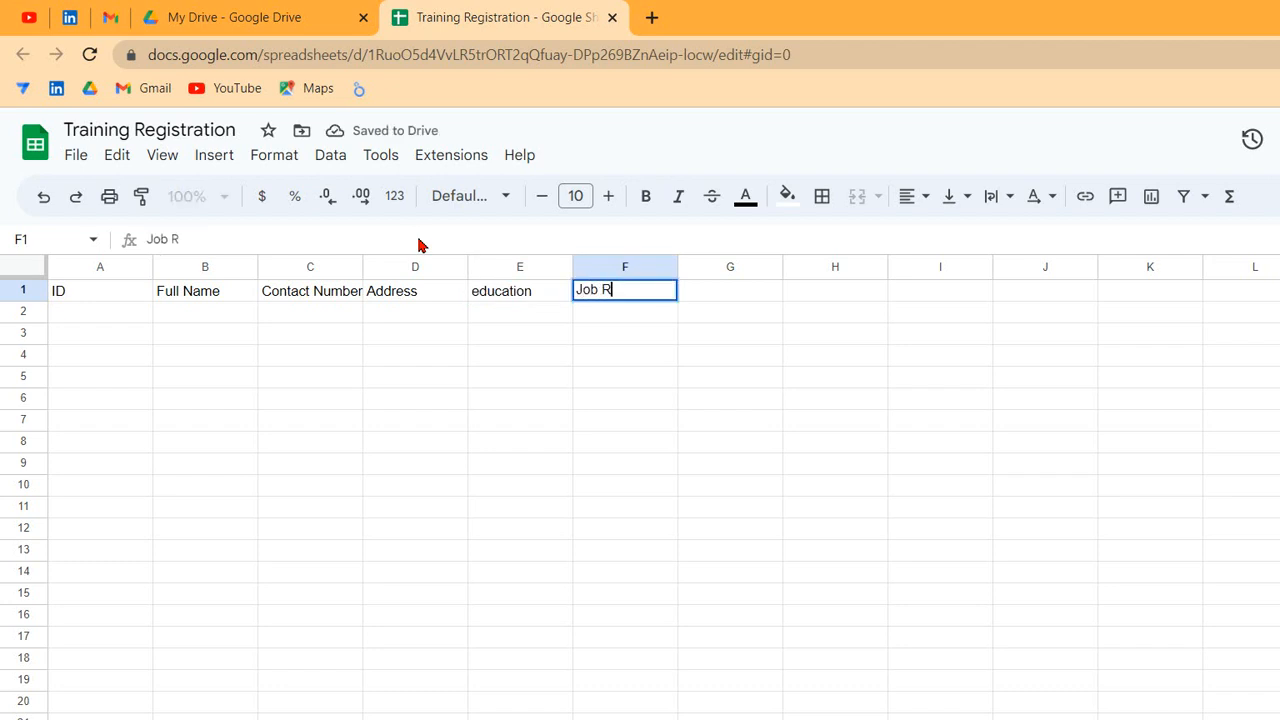
key("Tab")
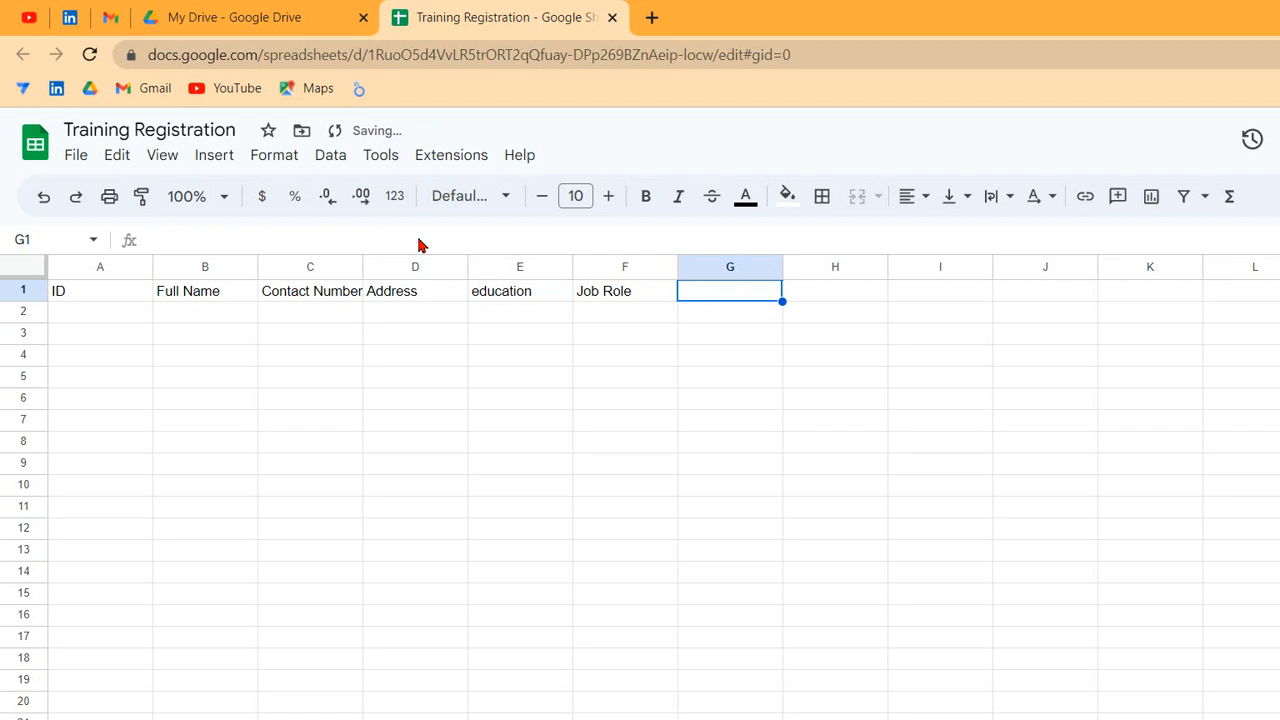
Auto-fit the widths of columns A to F to their header text.
key("ctrl+a")
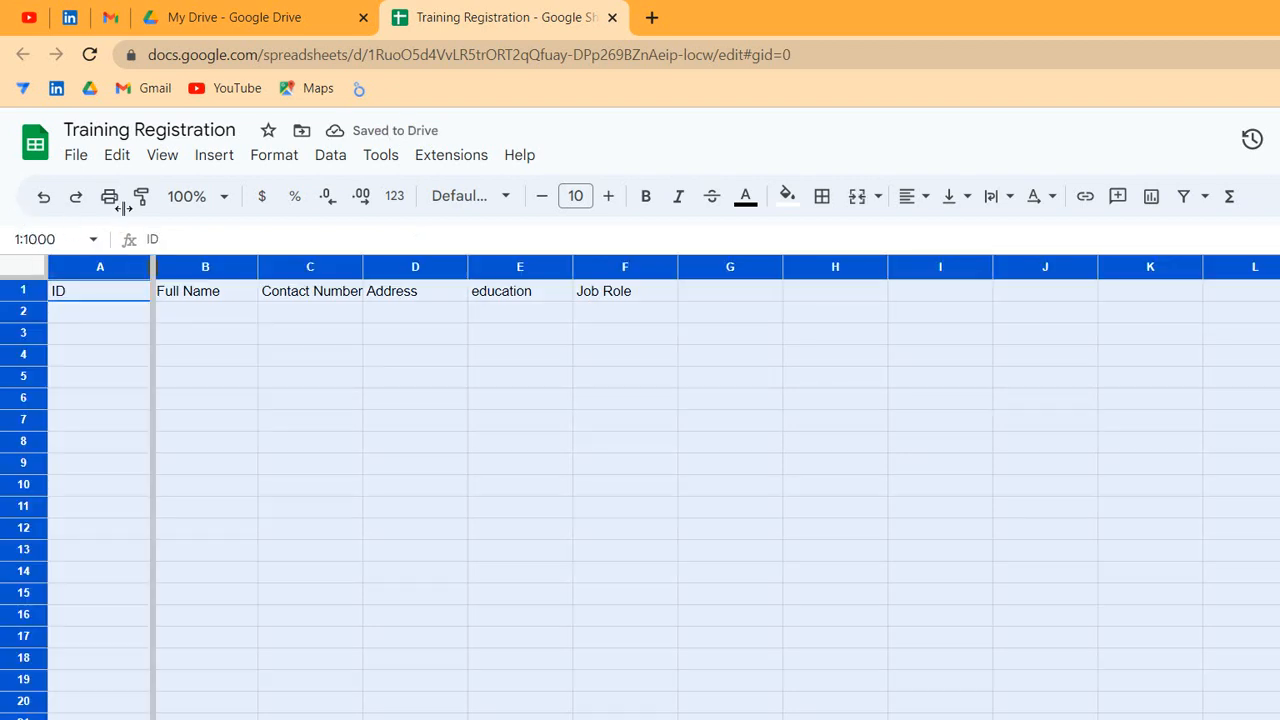
double_click(152, 266)
left_click(277, 331)
left_click(58, 290)
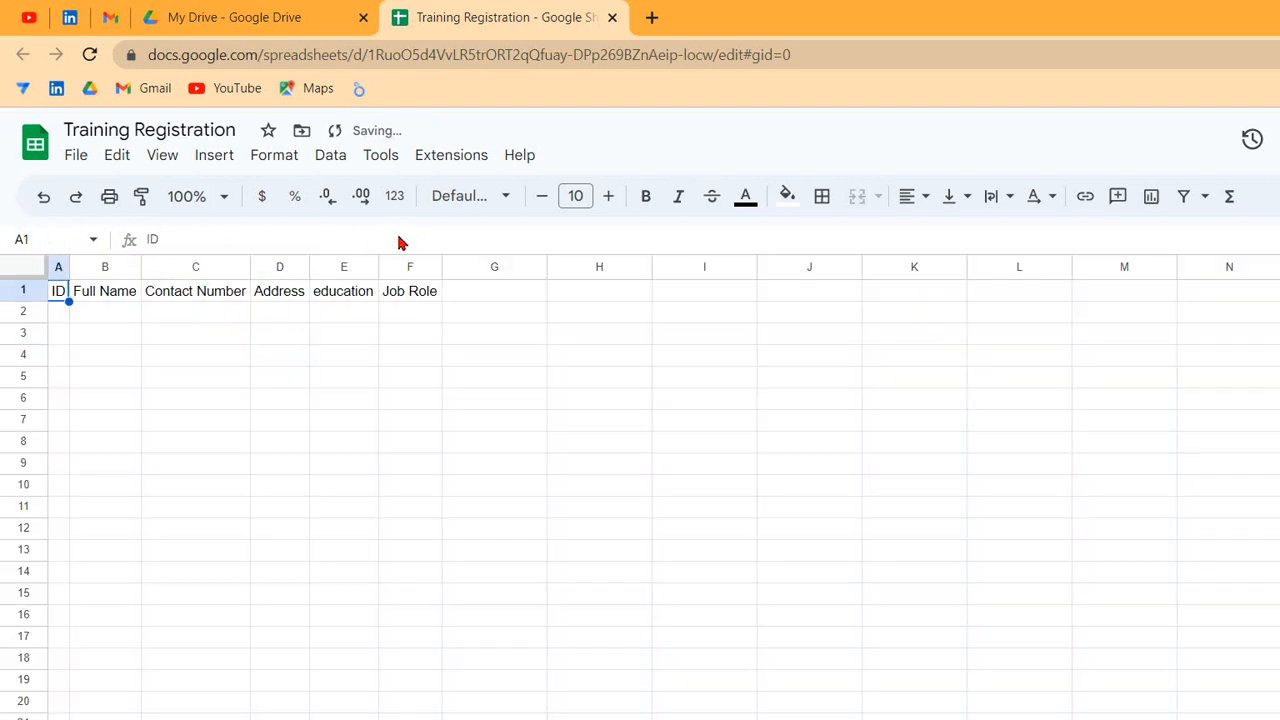
Add the headers "Course" in G1 and "Training Shift" in H1 after the Job Role column.
key("ctrl+Right")
key("Right")
type("C")
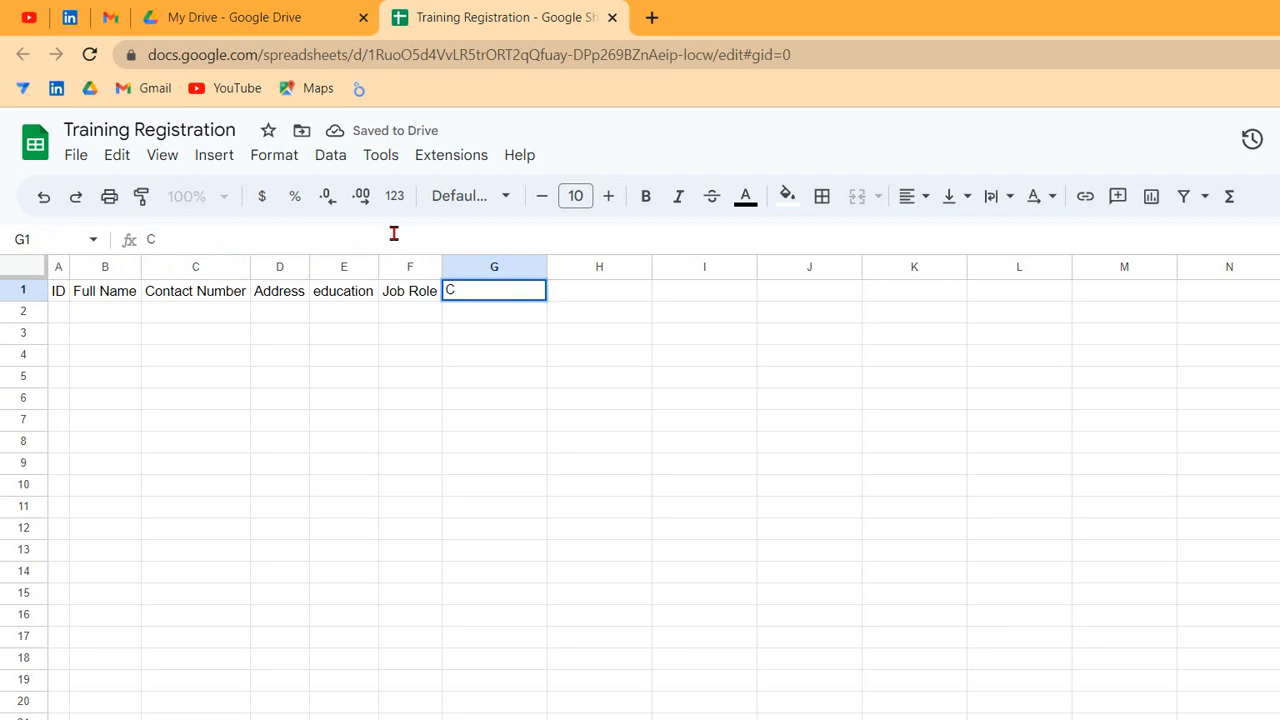
type("ourse")
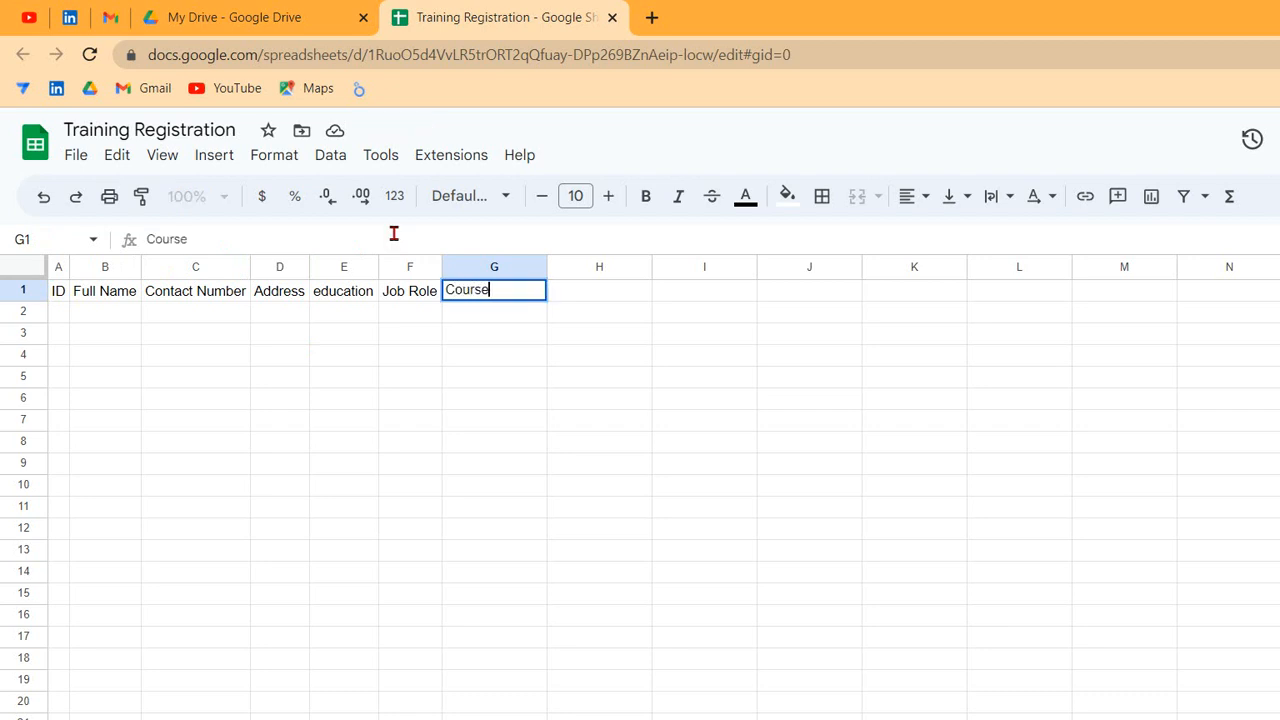
key("Tab")
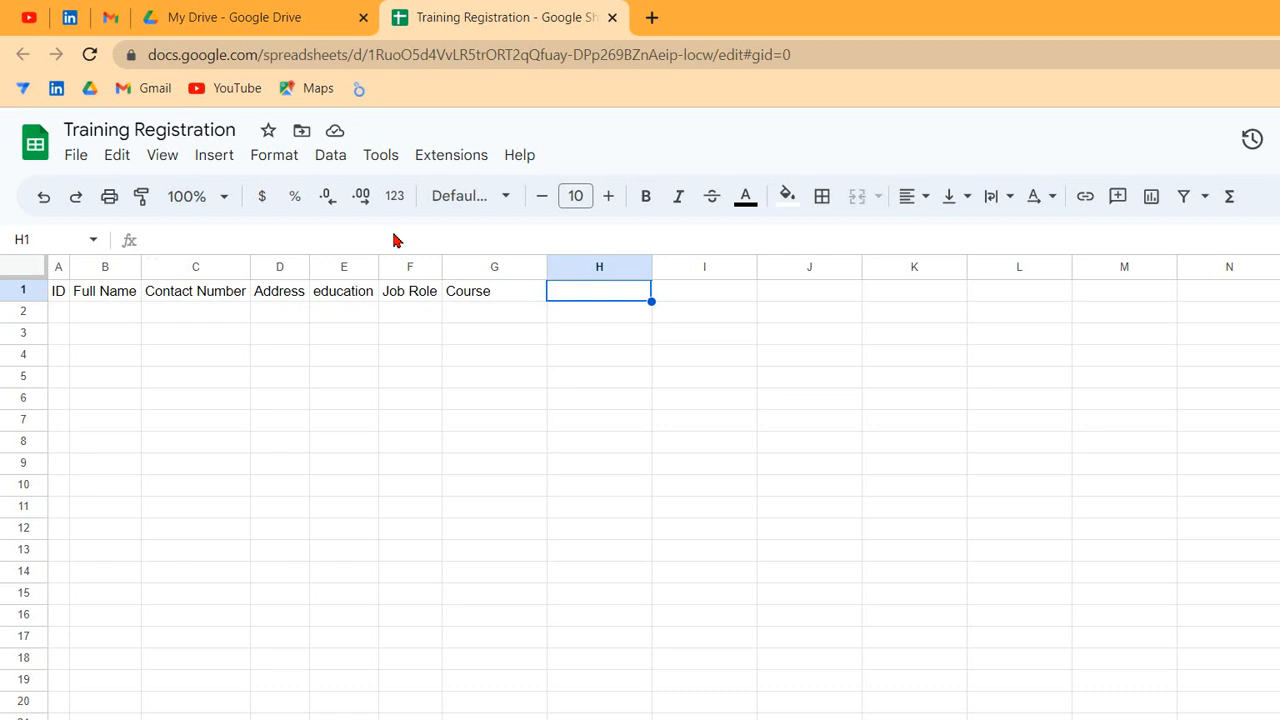
type("Tr")
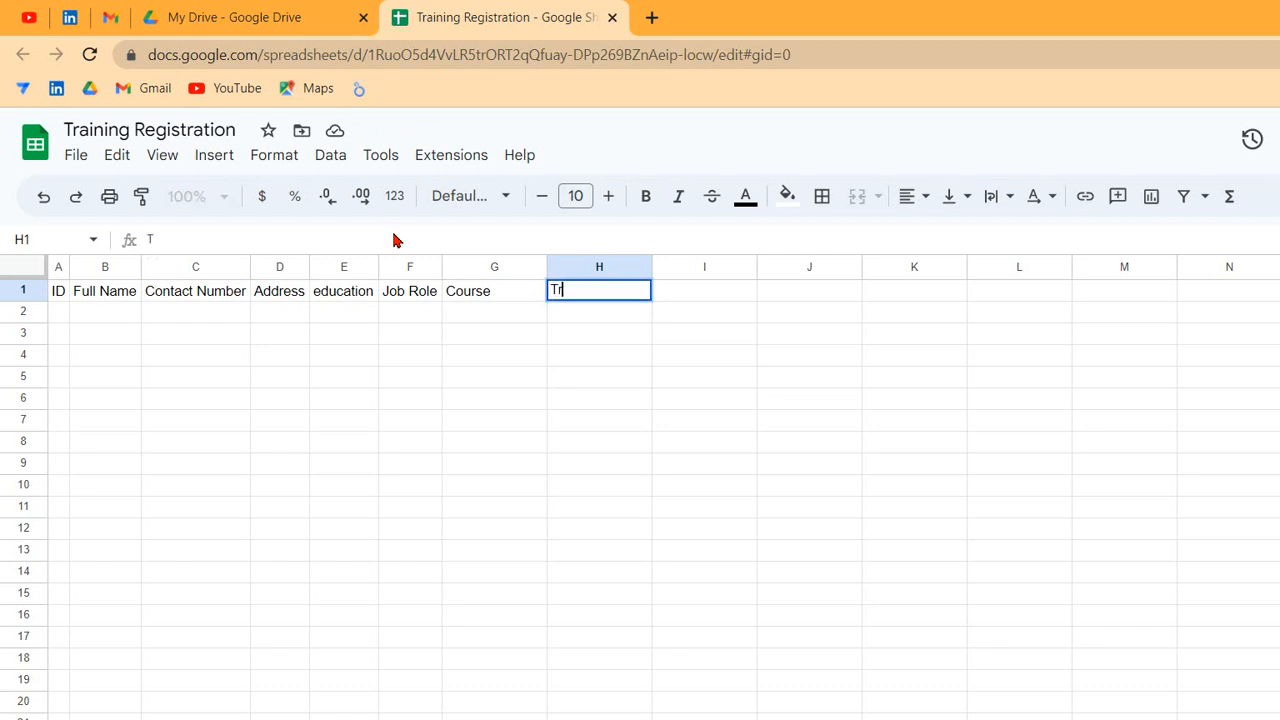
type("aining Shift")
key("Tab")
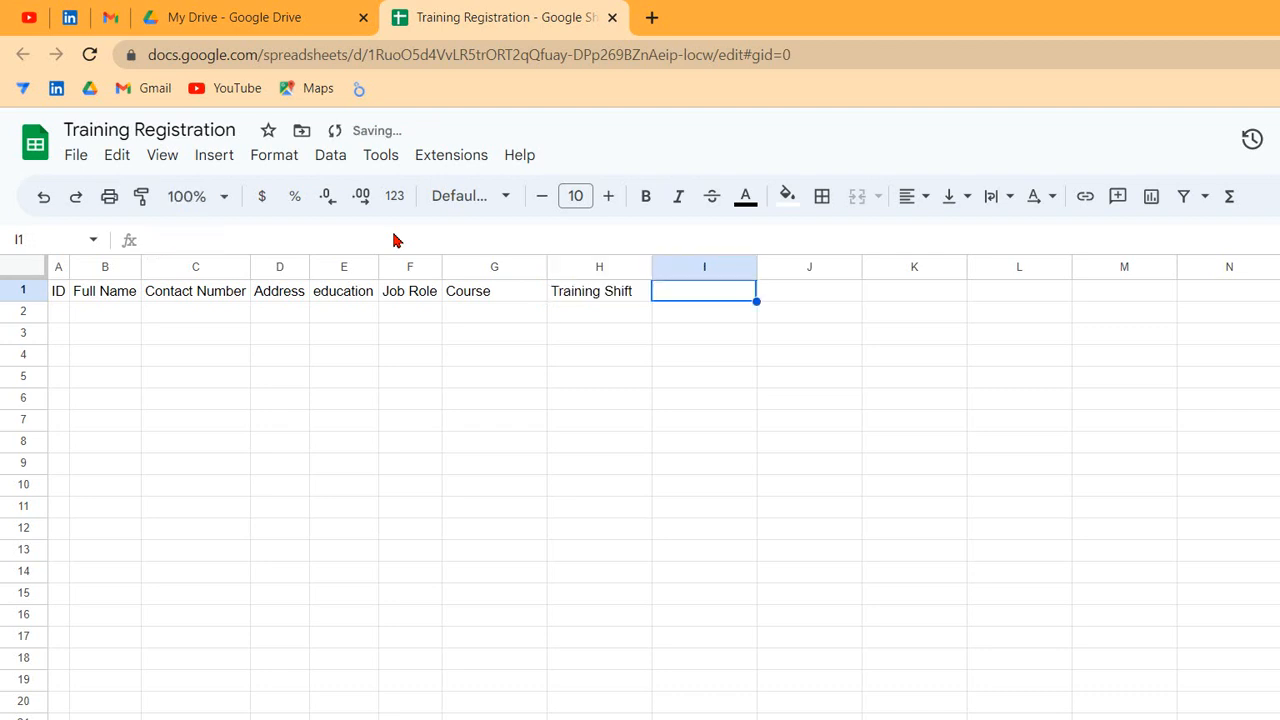
Enter the headers "Fee Paid" in I1 and "Fee Voucher" in J1.
type("Fe")
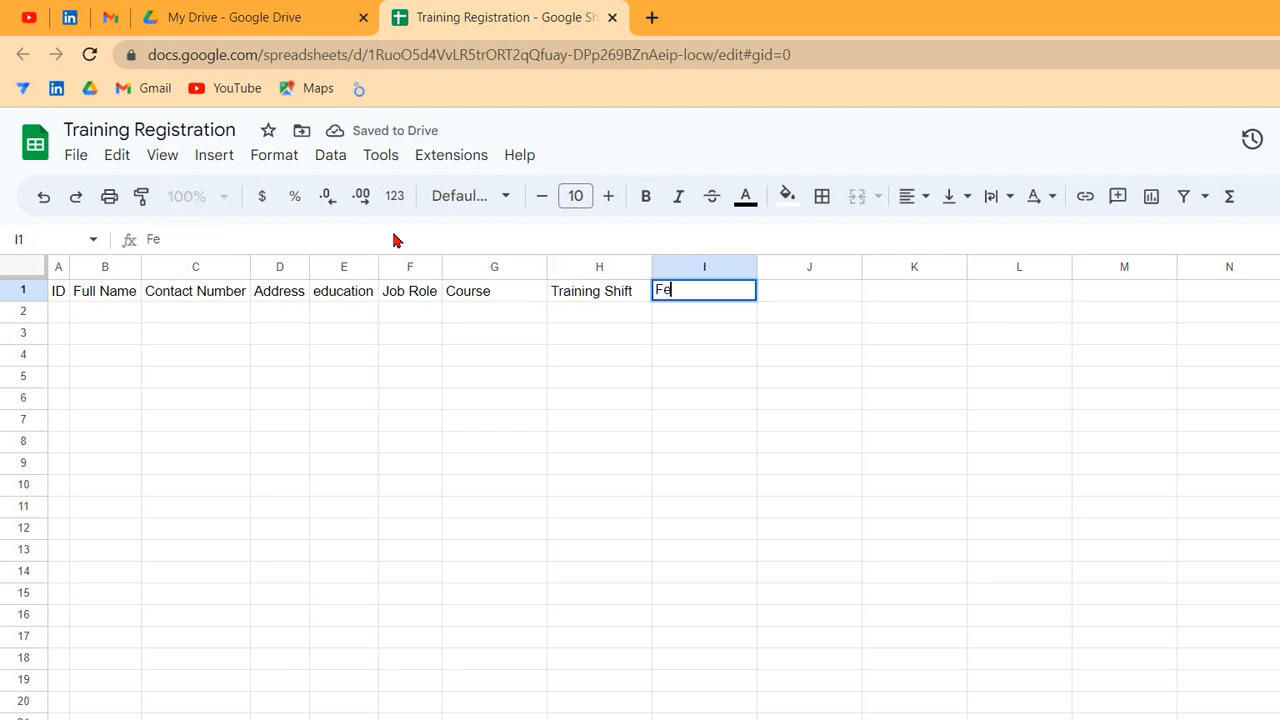
type("e Paid")
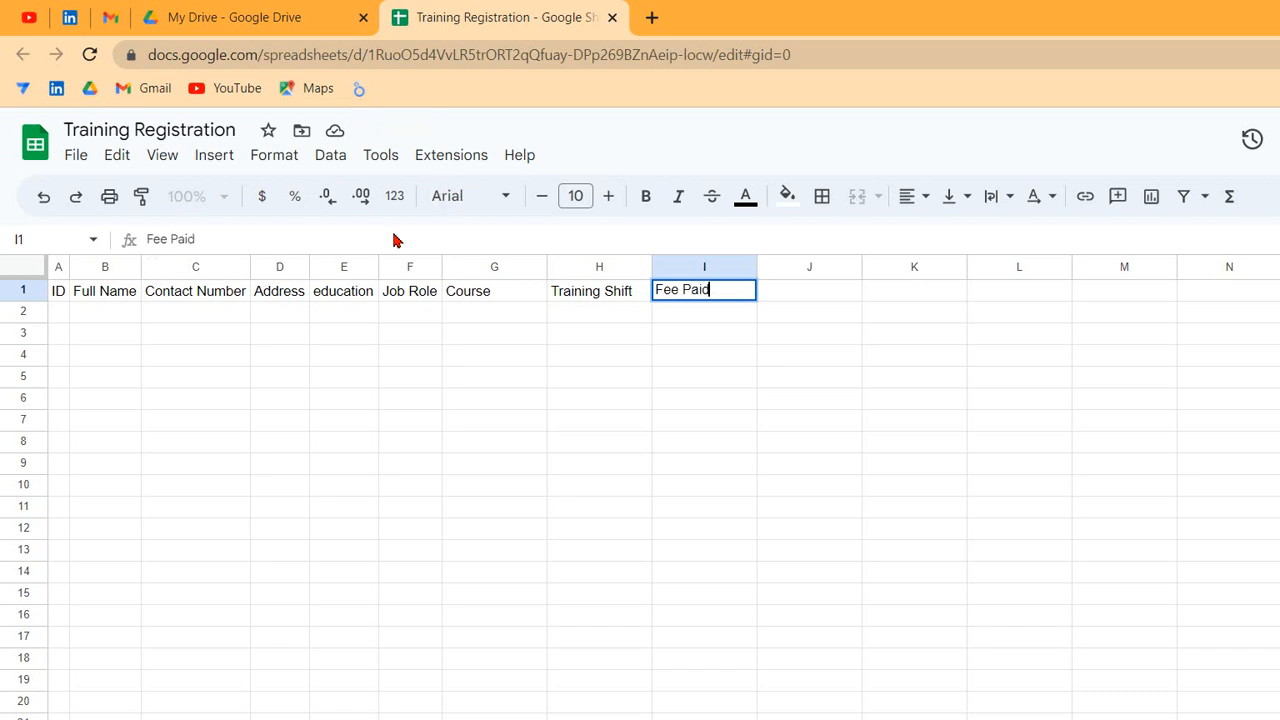
key("Tab")
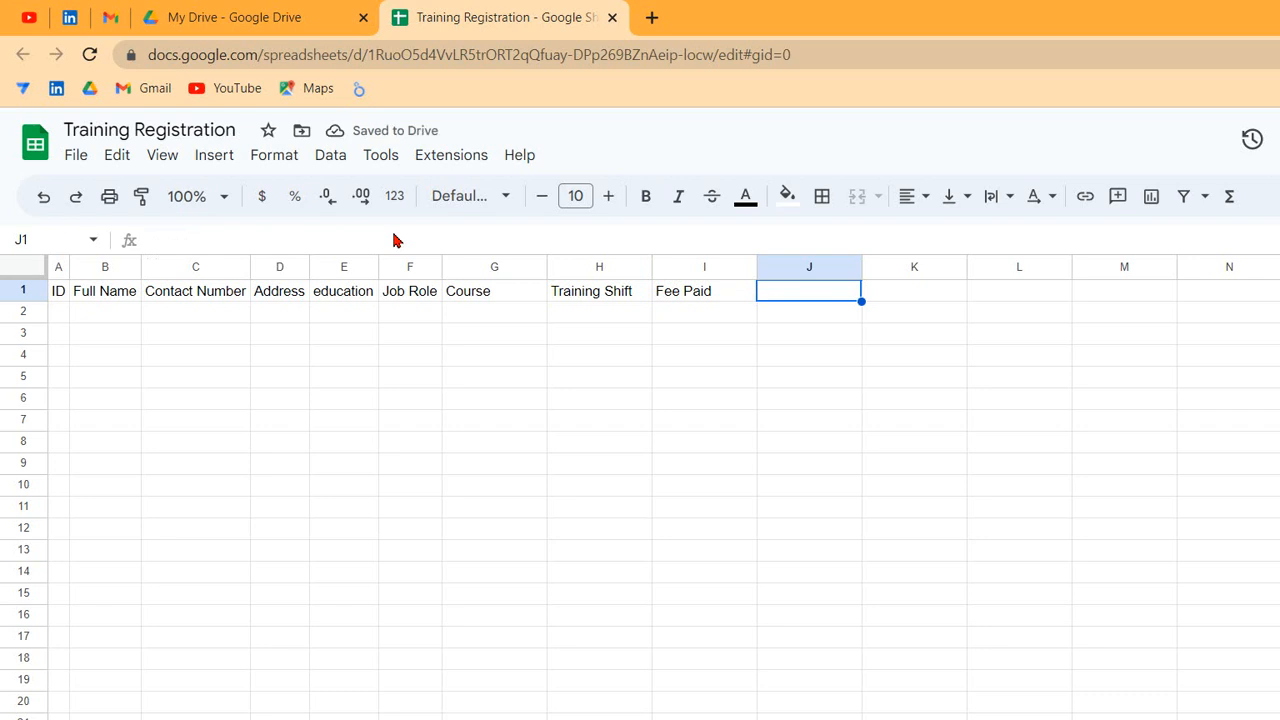
type("Fee Voucher")
key("Tab")
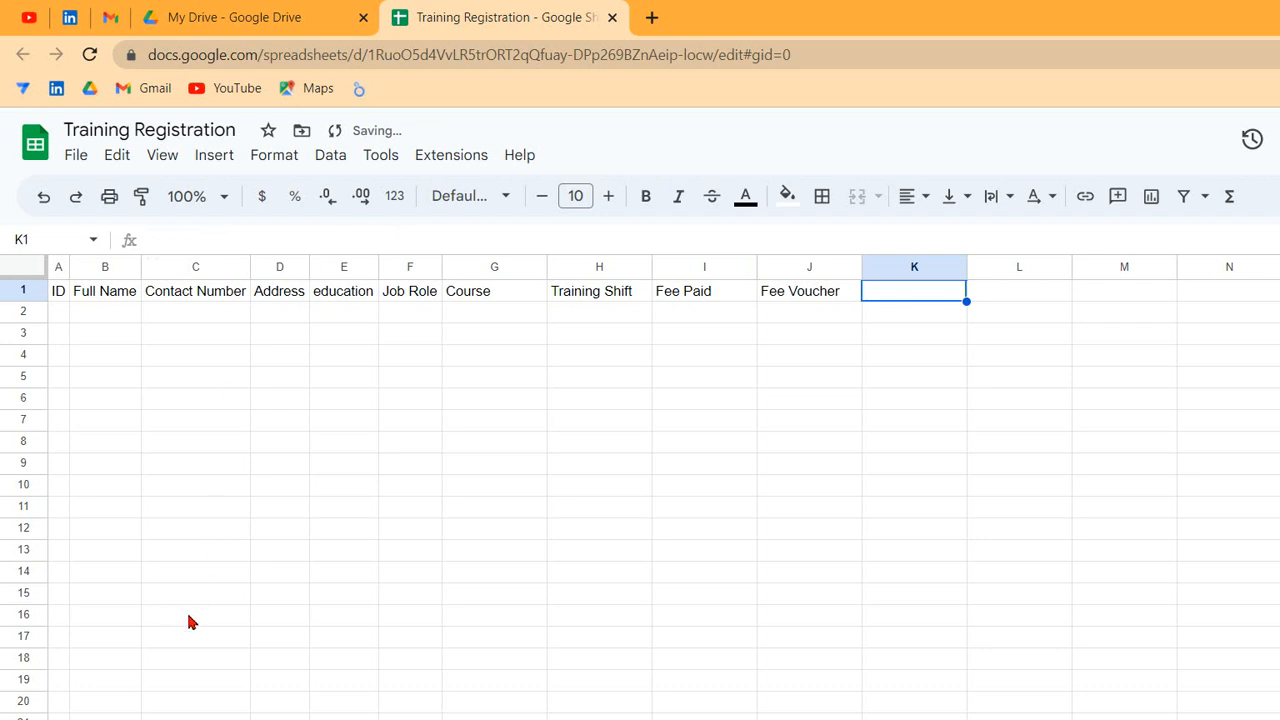
Auto-fit all column widths to their header text and select the header range A1:J1.
key("ctrl+a")
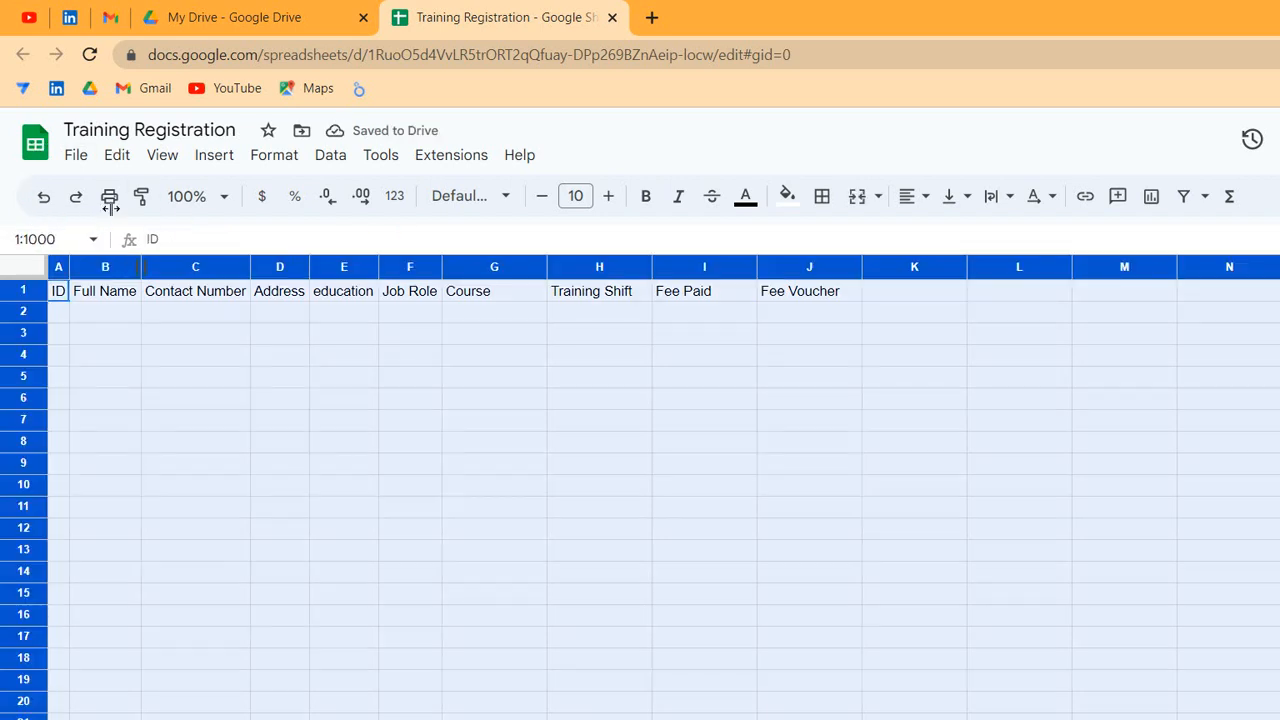
double_click(141, 266)
left_click(540, 376)
left_click_drag(58, 290, 580, 243)
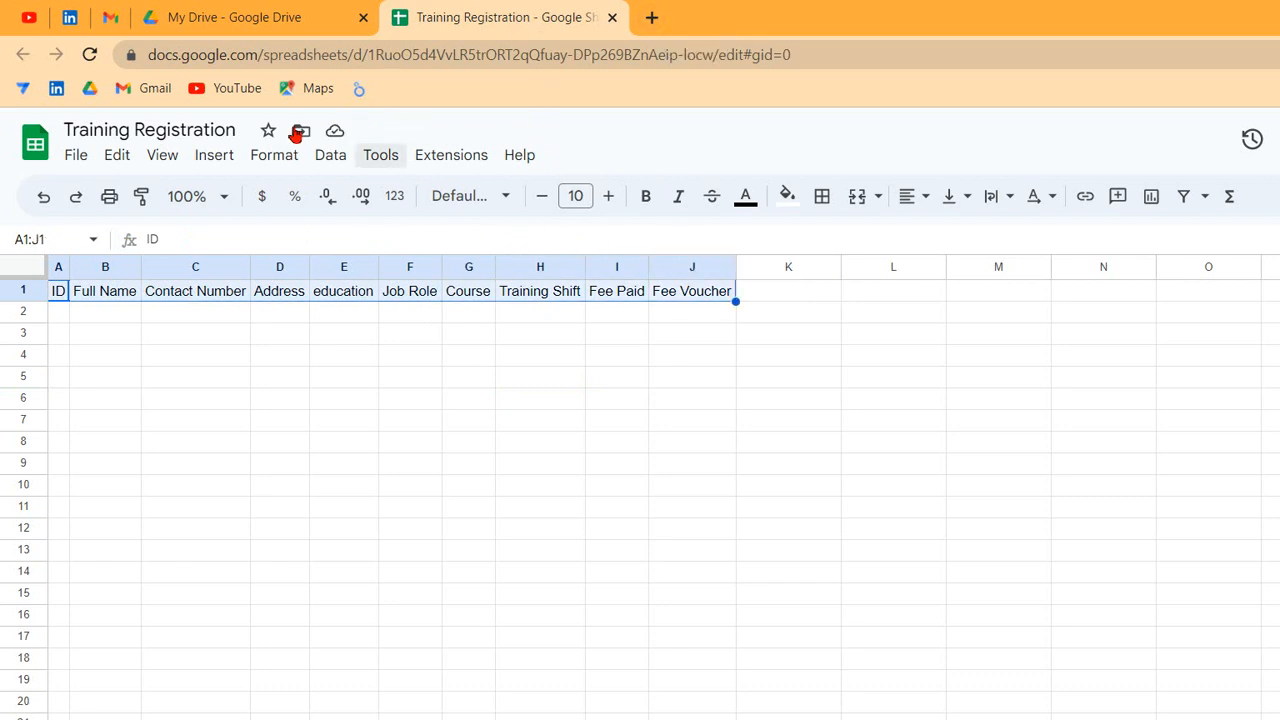
Examine the spreadsheet's AppSheet extension options for creating an app.
key("alt+t")
key("Down")
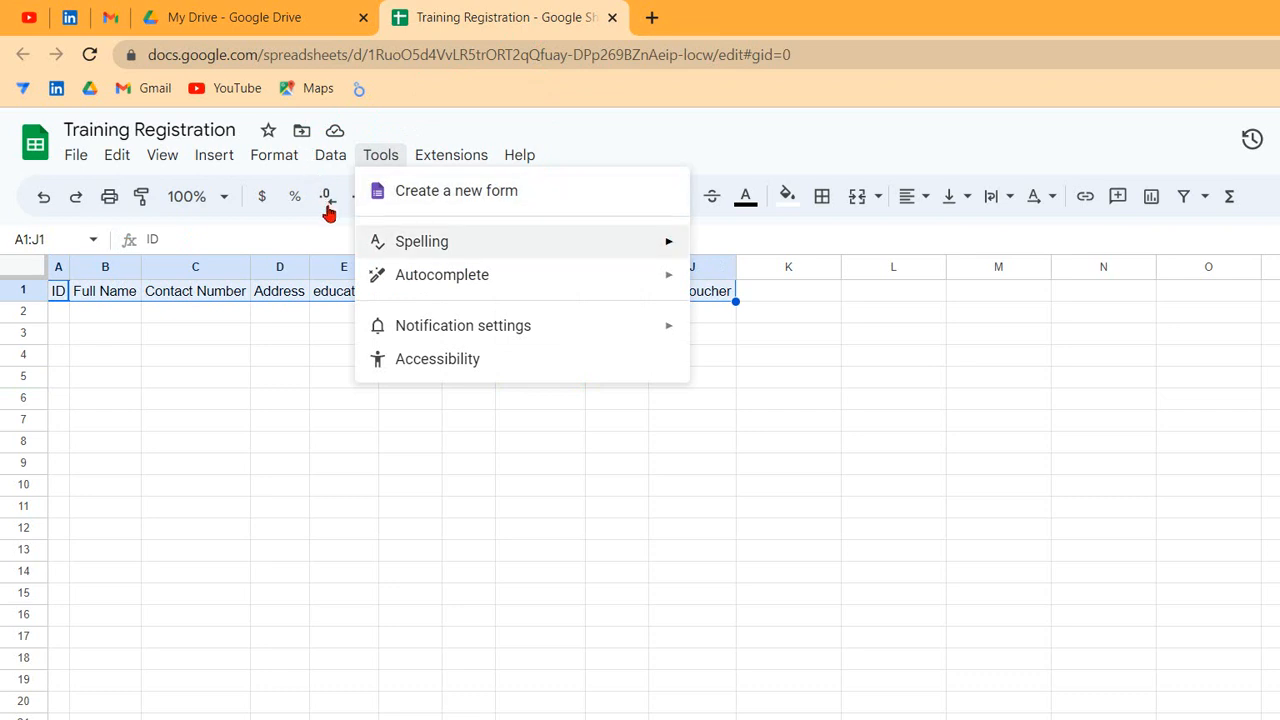
key("alt+n")
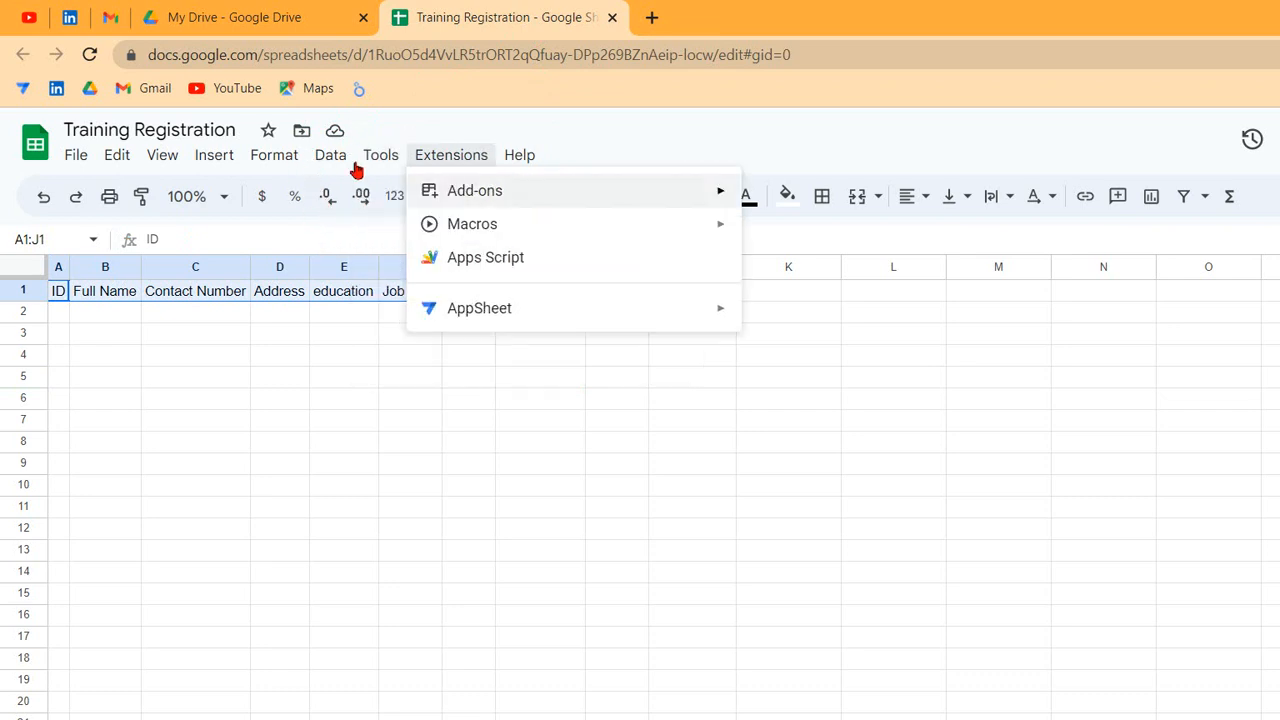
key("Down")
key("Down")
key("Down")
key("Down")
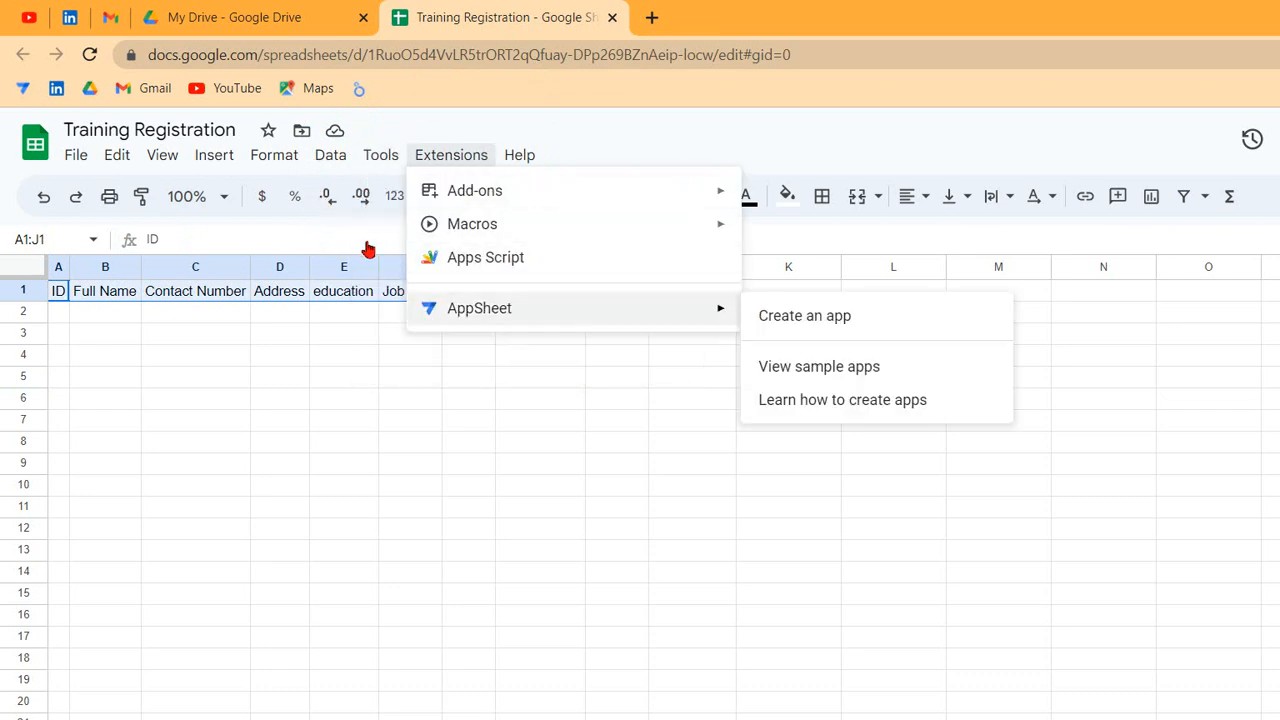
key("Right")
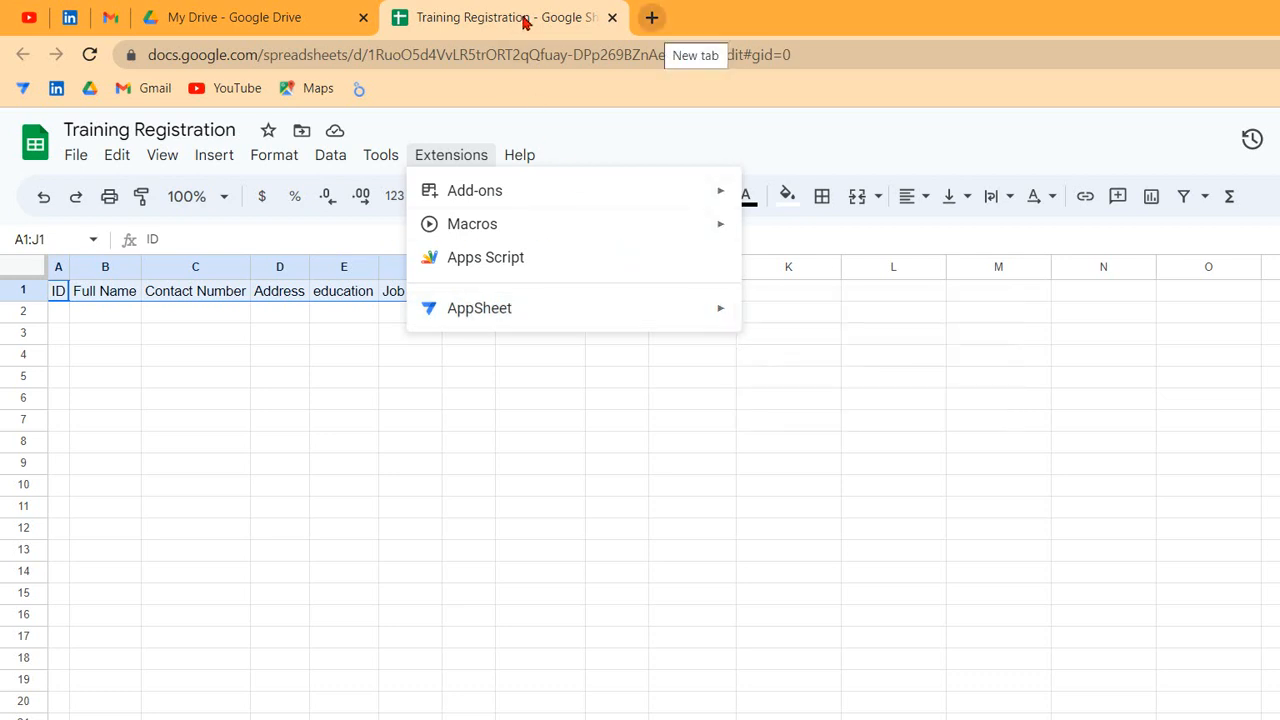
Open AppSheet in a new browser tab and sign in with the listed Google account, reviewing the requested access.
left_click(651, 17)
type("app")
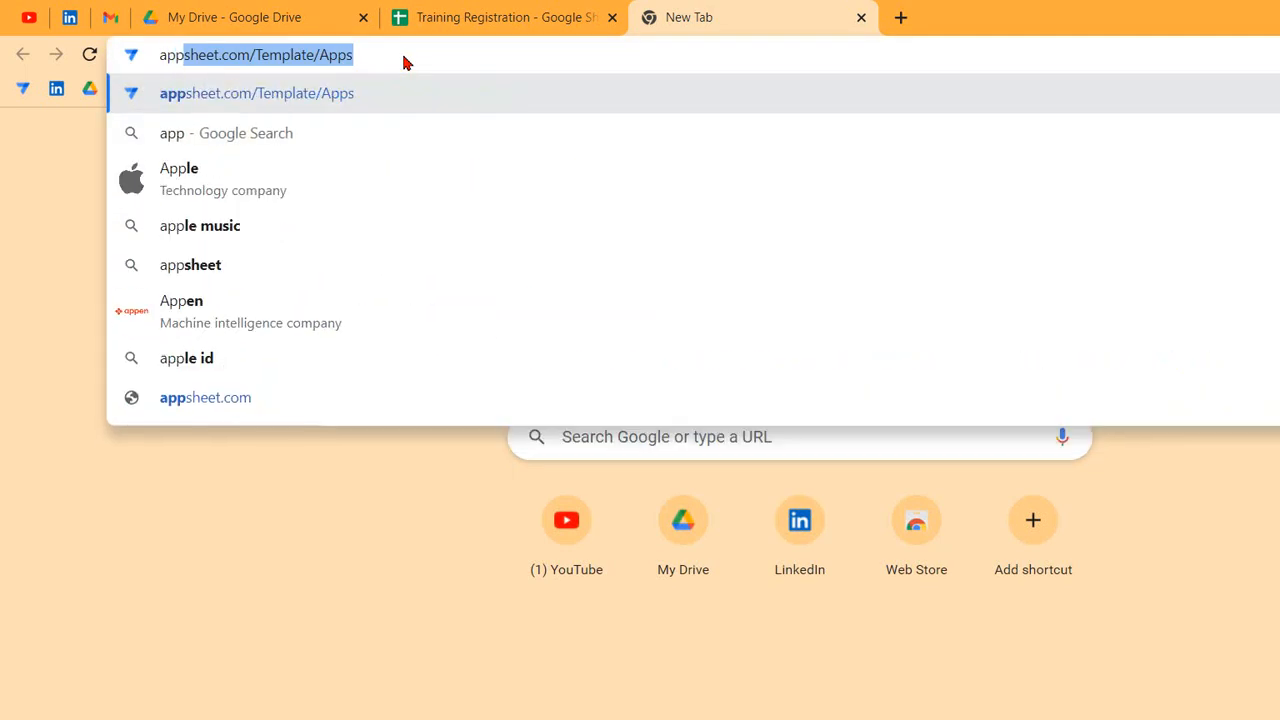
key("Return")
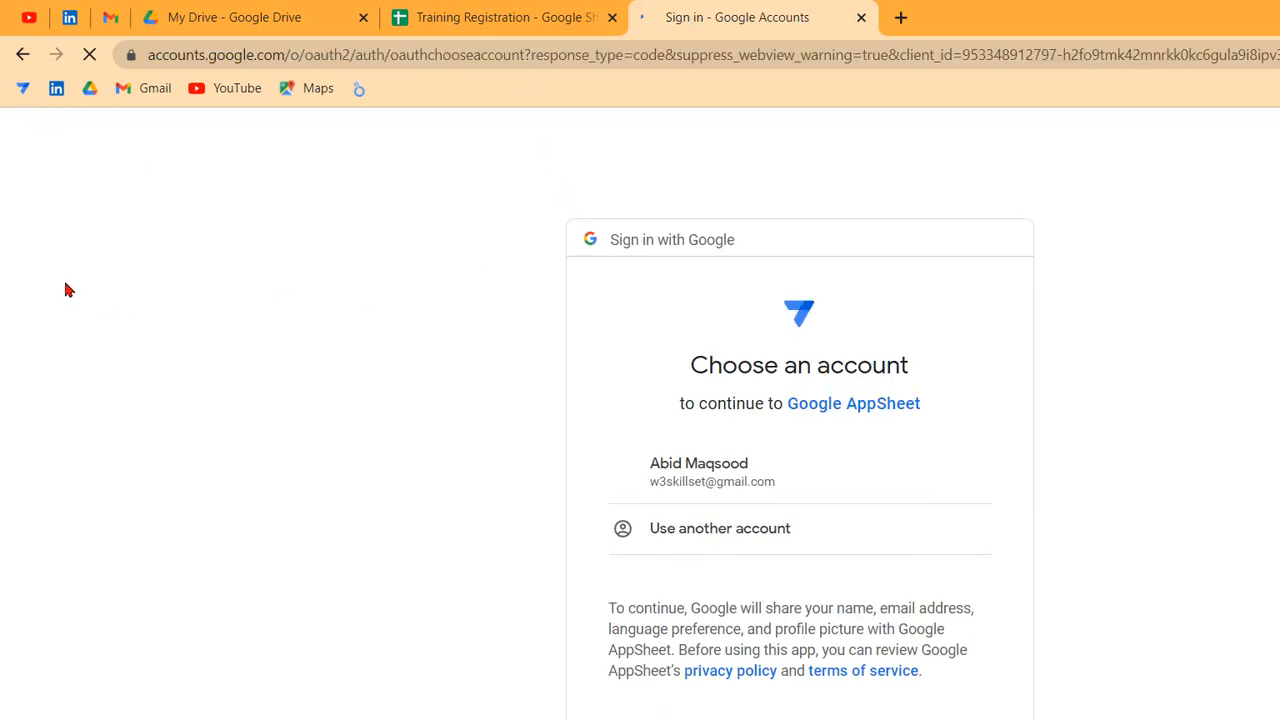
left_click(700, 470)
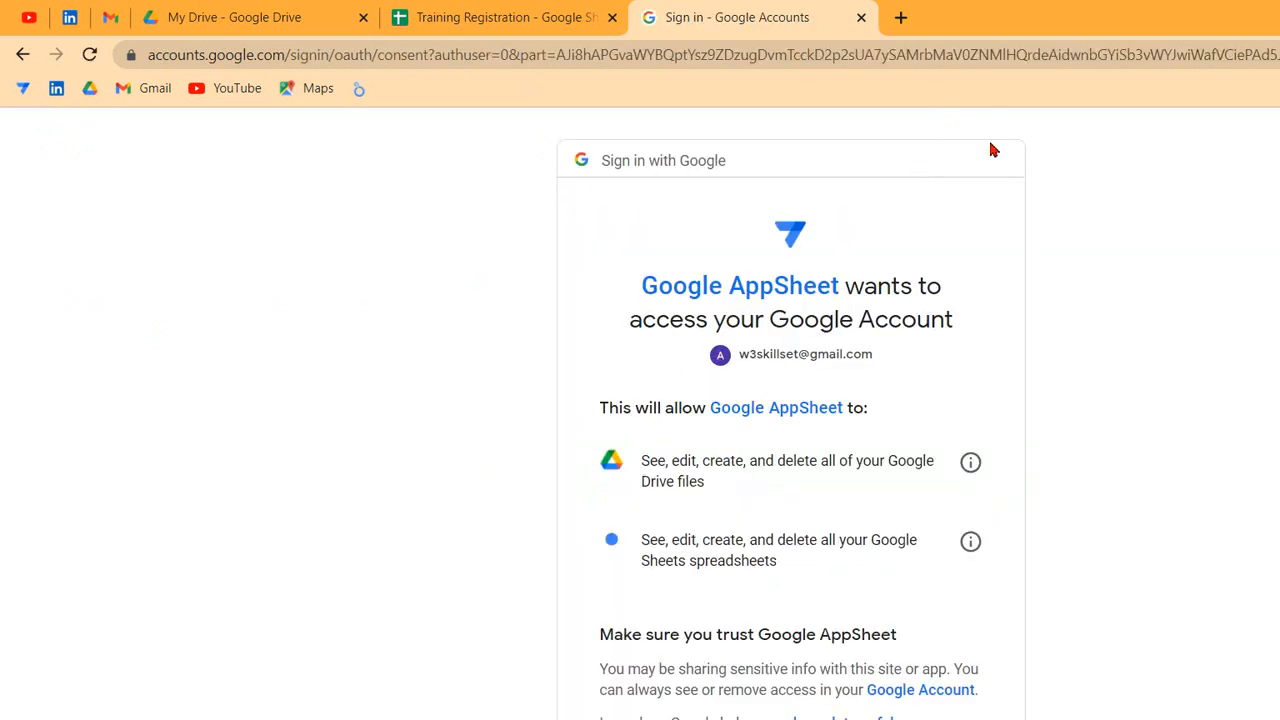
scroll(620, 608, "down", 2)
scroll(640, 585, "up", 1)
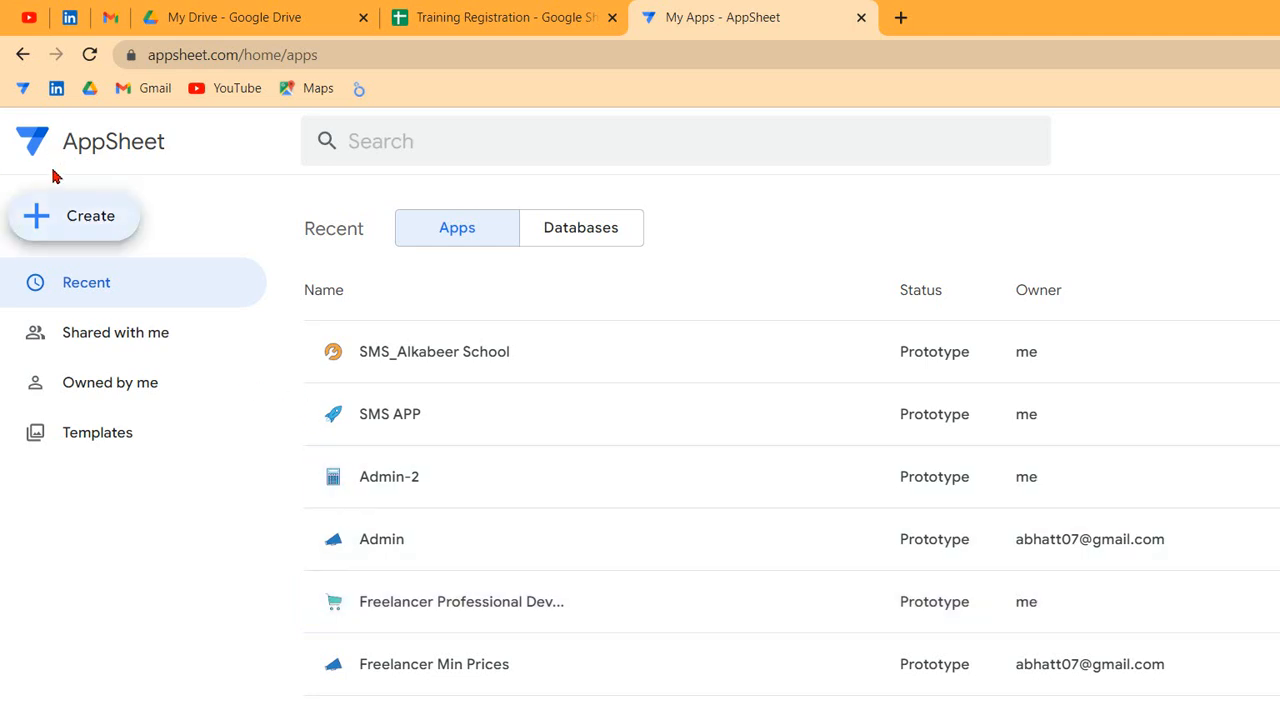
Start a new app from existing data, named "Training Registration", in the Education & Training category.
left_click(58, 215)
mouse_move(240, 311)
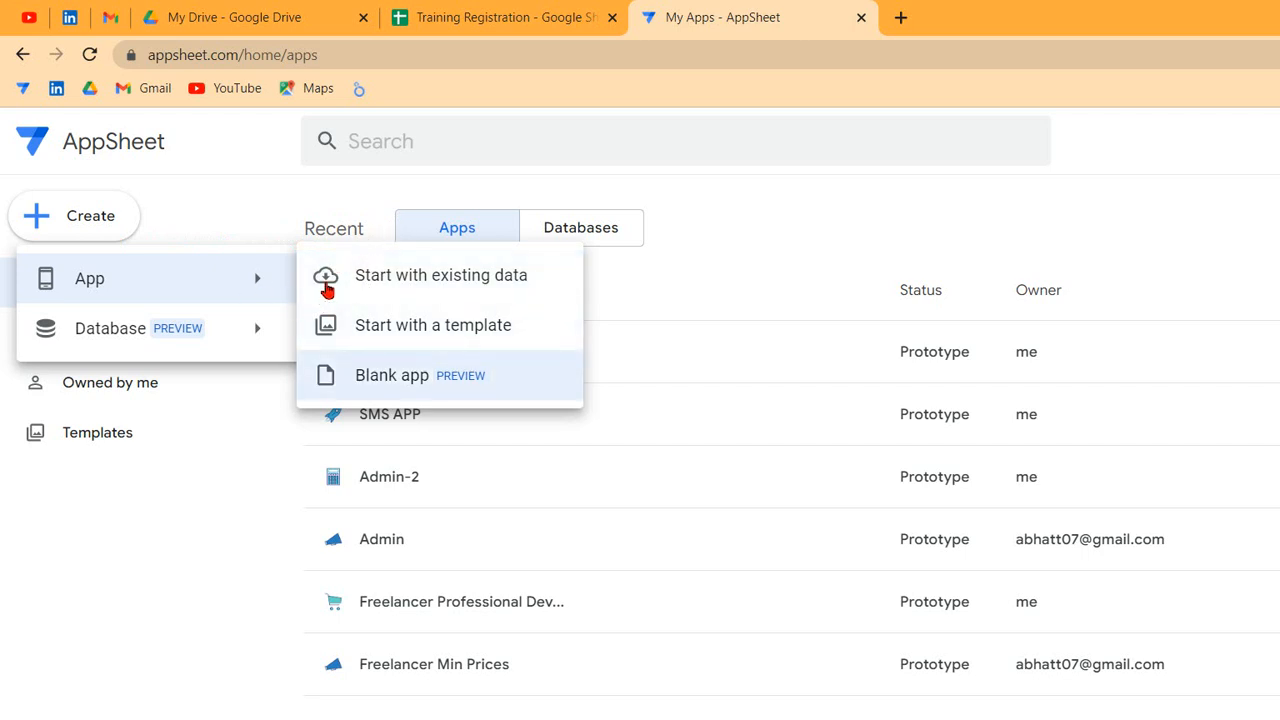
left_click(380, 262)
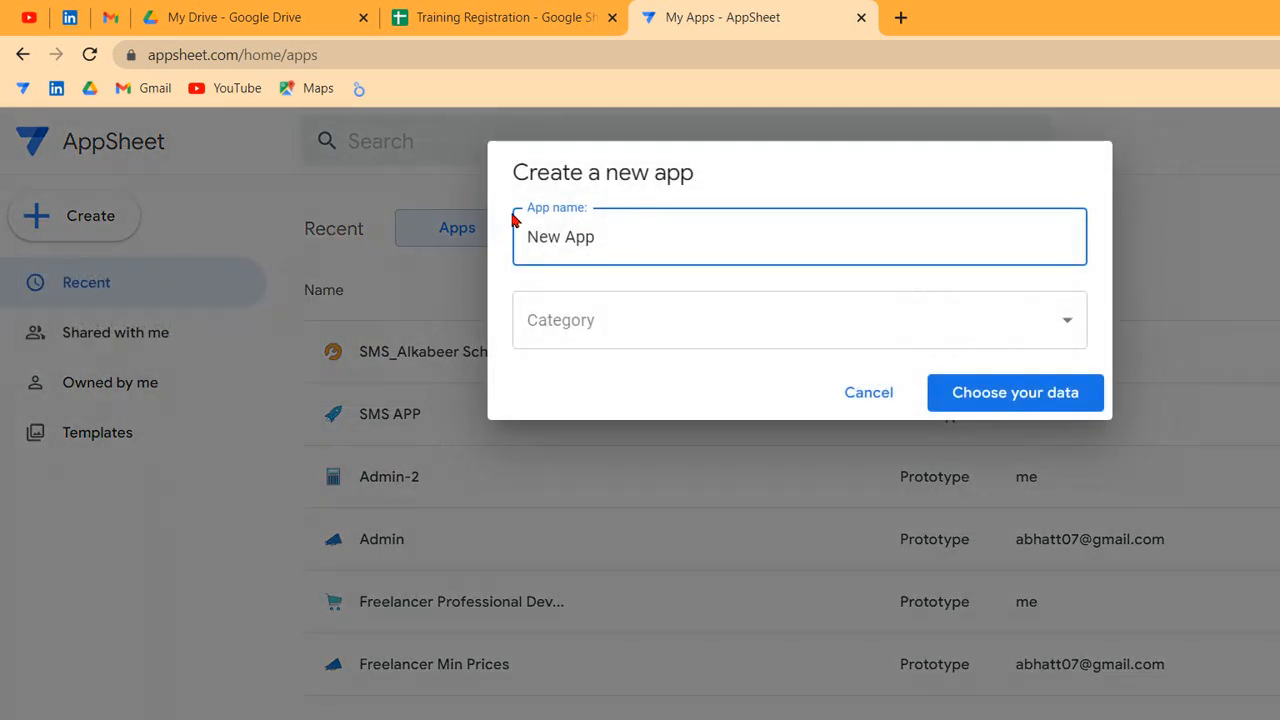
key("ctrl+a")
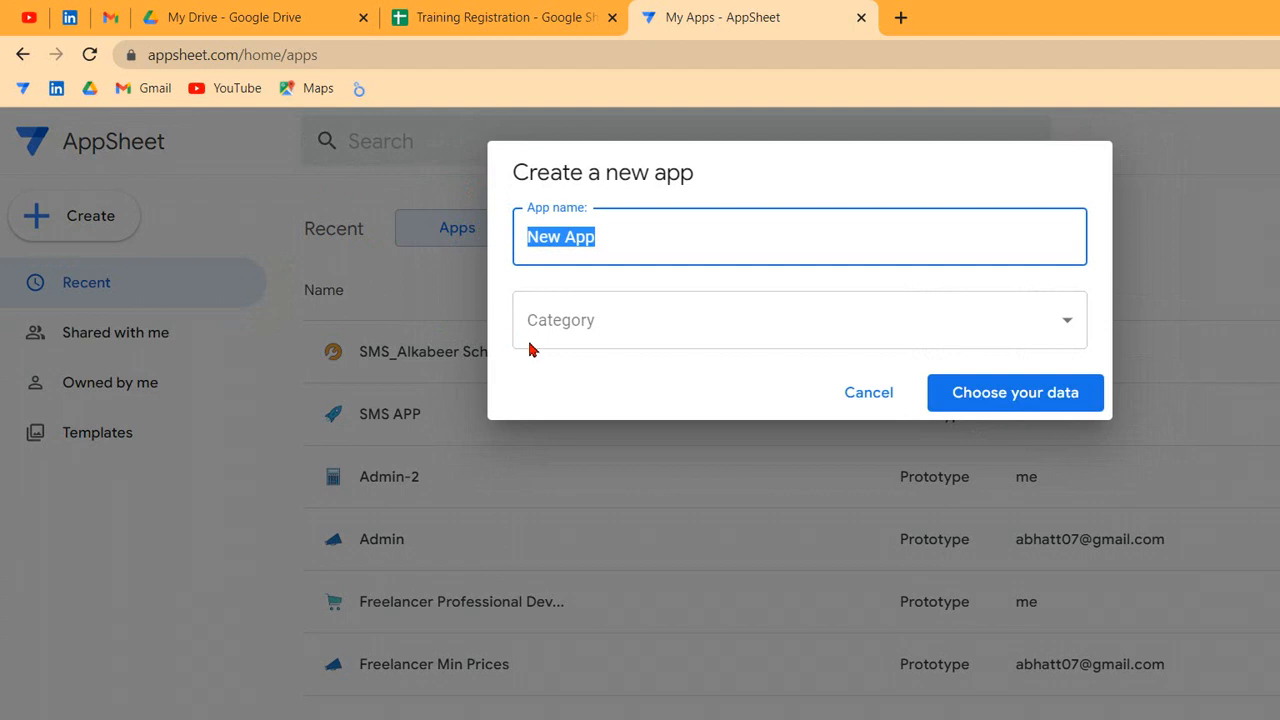
type("Tr")
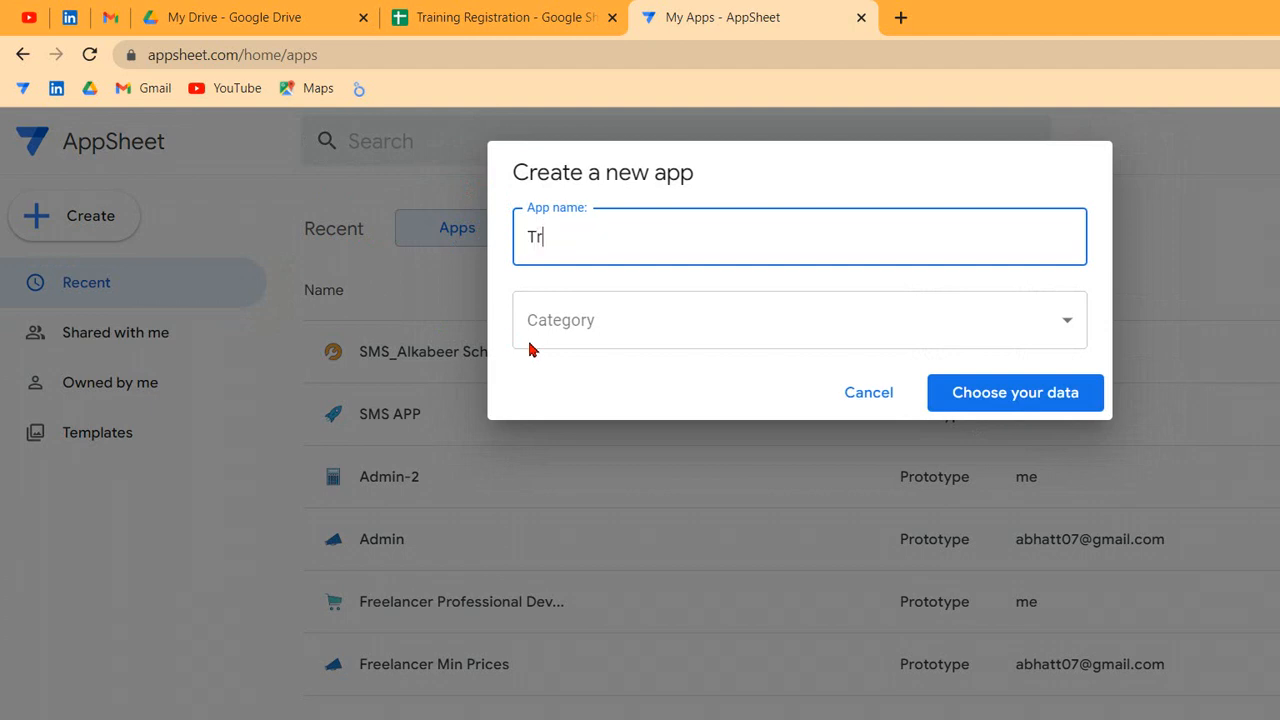
type("aining Regist")
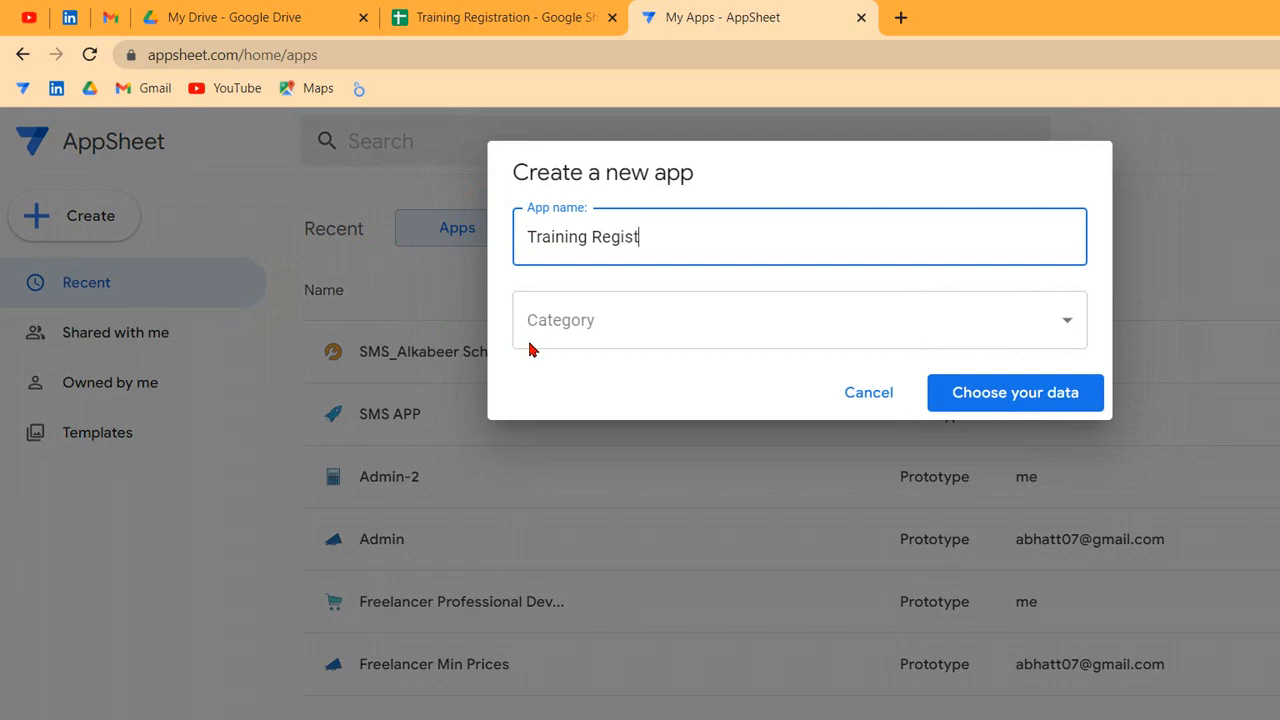
type("ration")
left_click(550, 280)
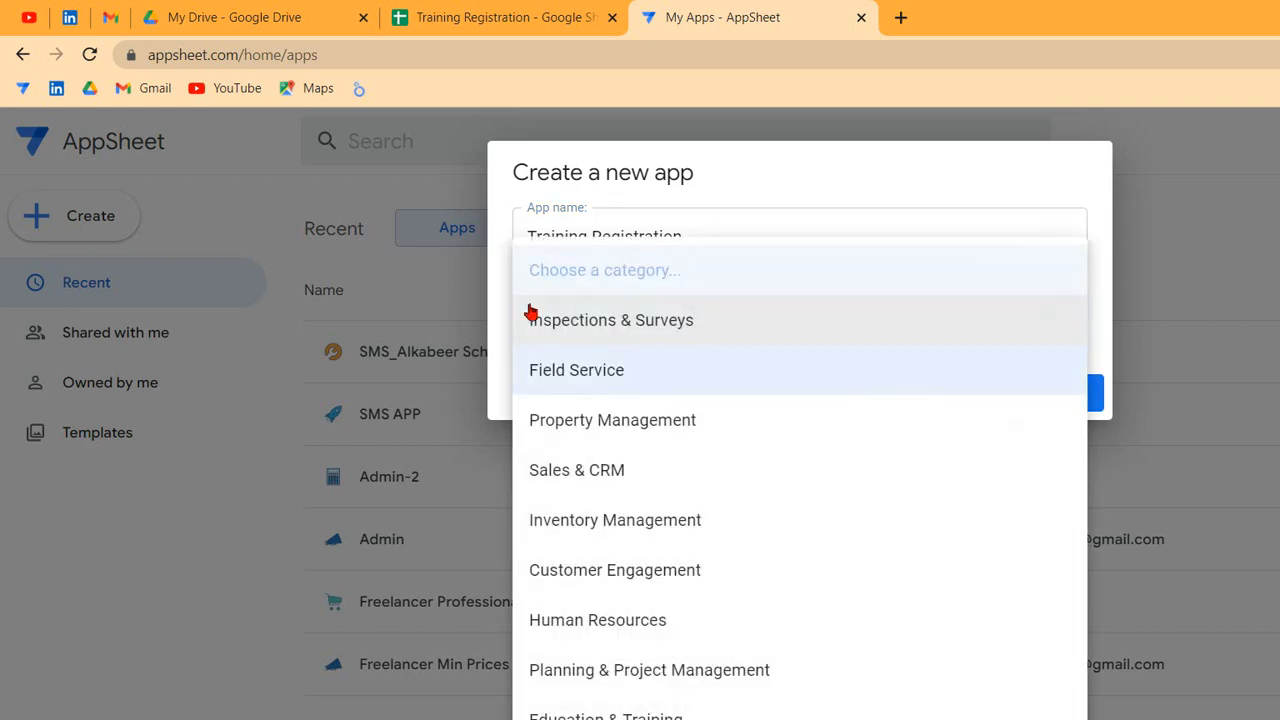
key("Down")
key("Return")
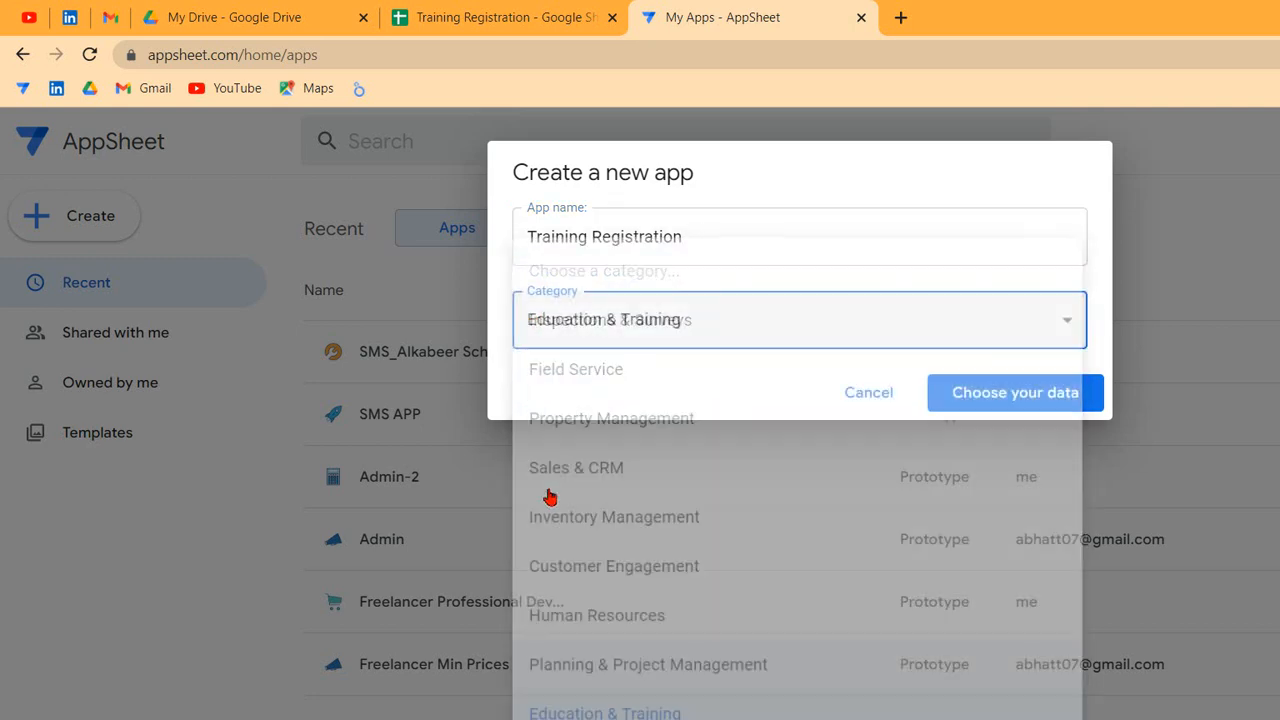
Choose Google Sheets as the data source and find the Training Registration spreadsheet by searching for "tra" to create the app.
left_click(1012, 392)
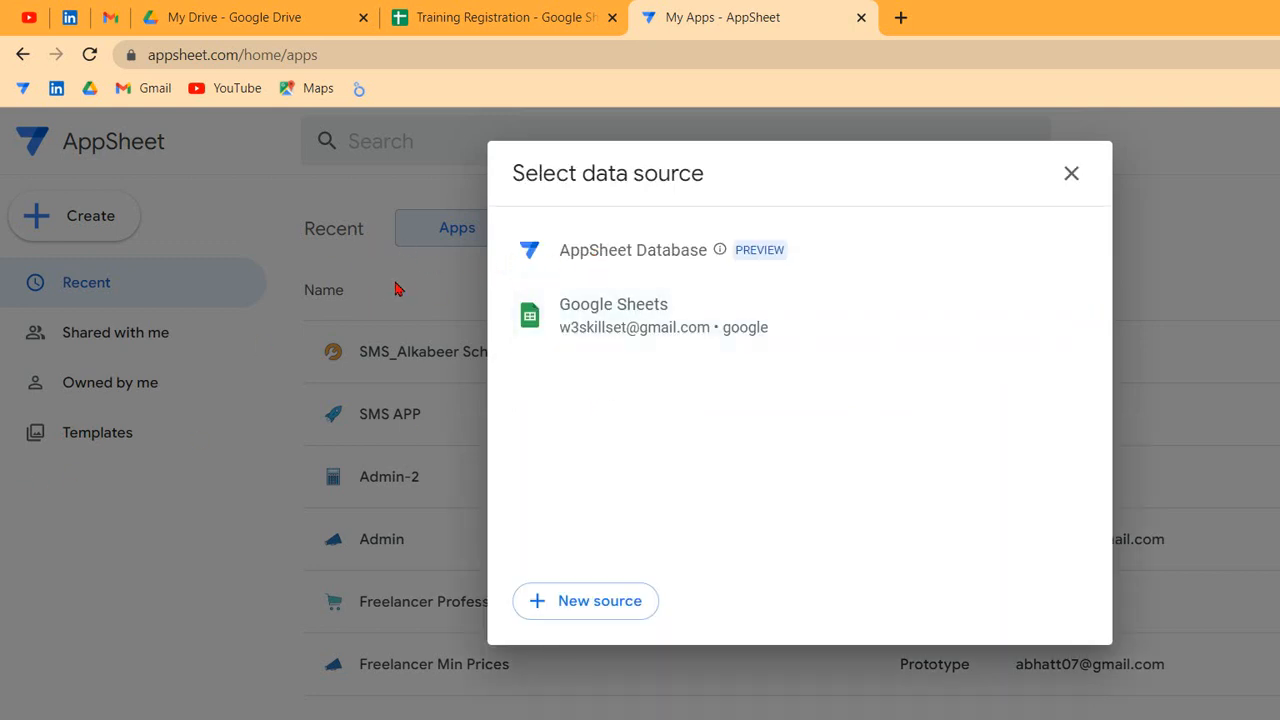
left_click(526, 272)
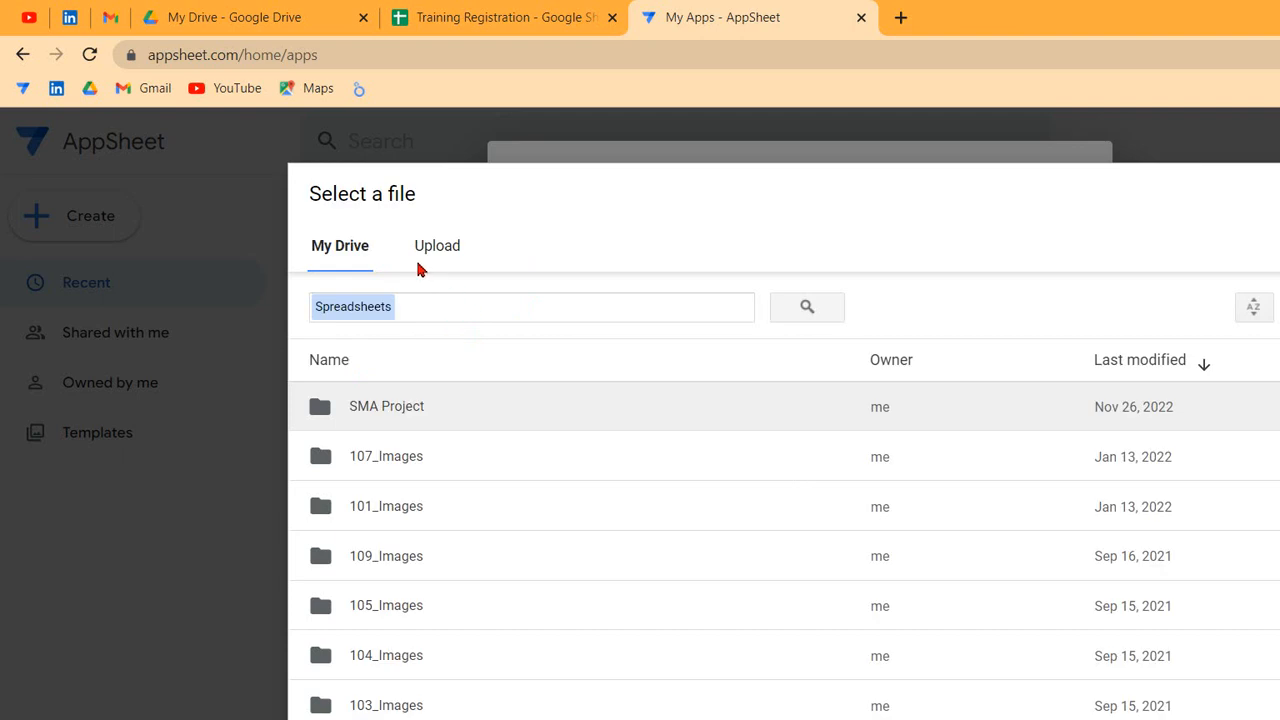
type("tra")
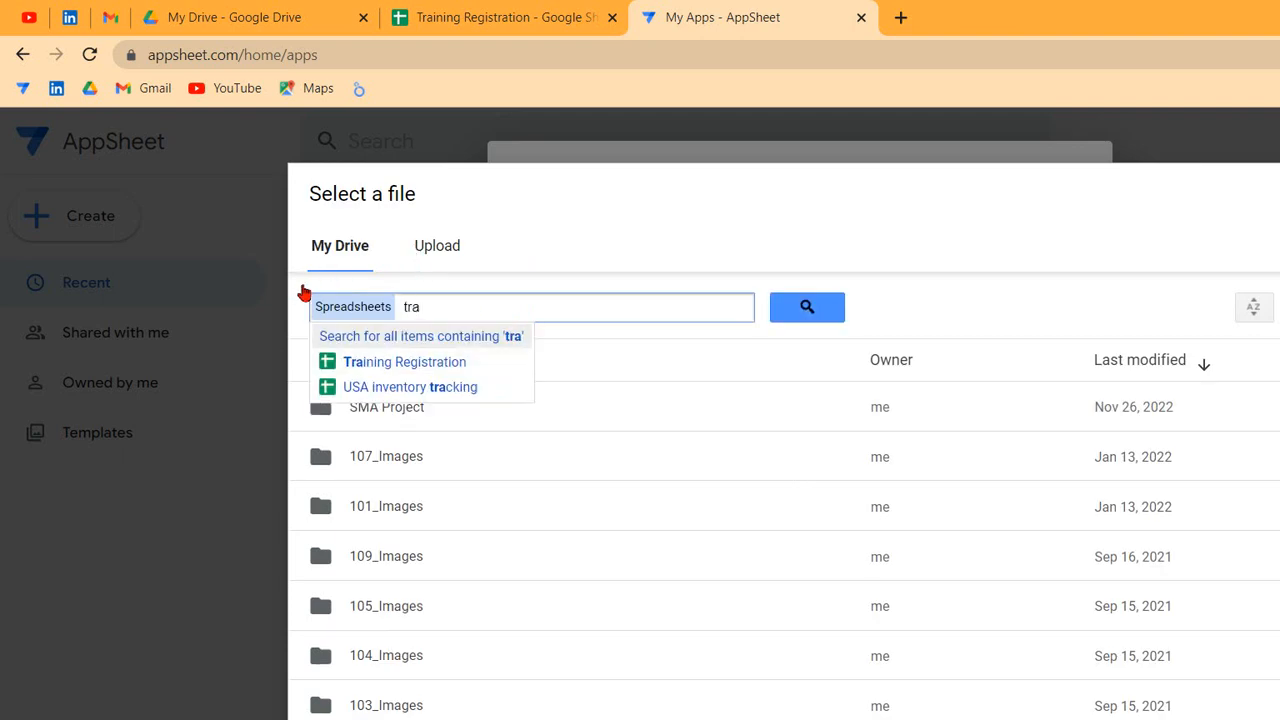
key("Escape")
key("Escape")
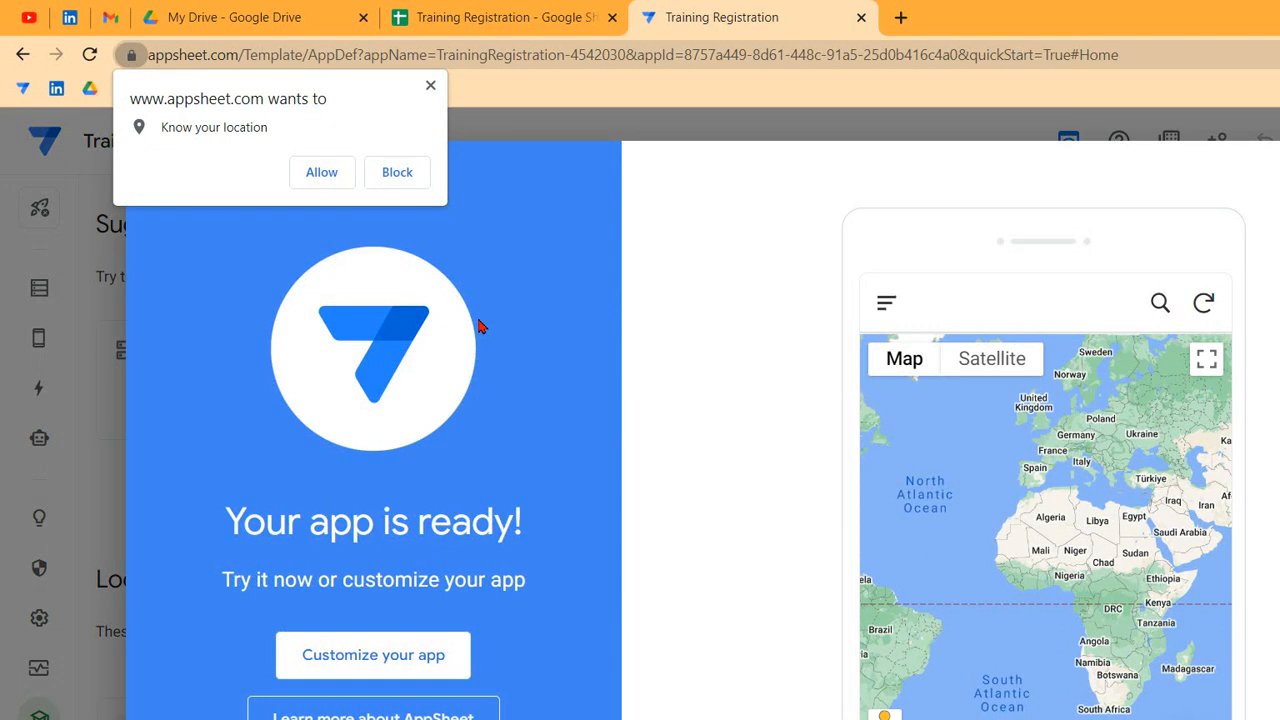
Allow location access and leave the app-ready welcome screen for the REG table's column settings.
left_click(322, 172)
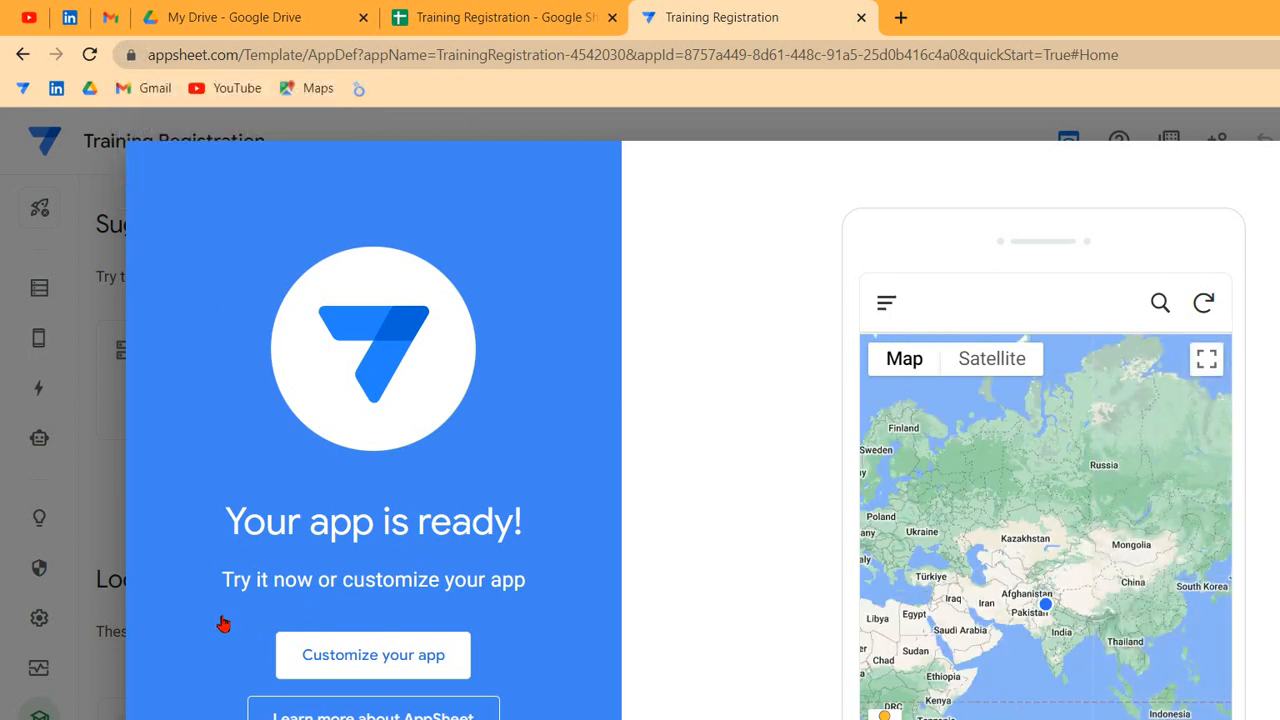
left_click(1145, 146)
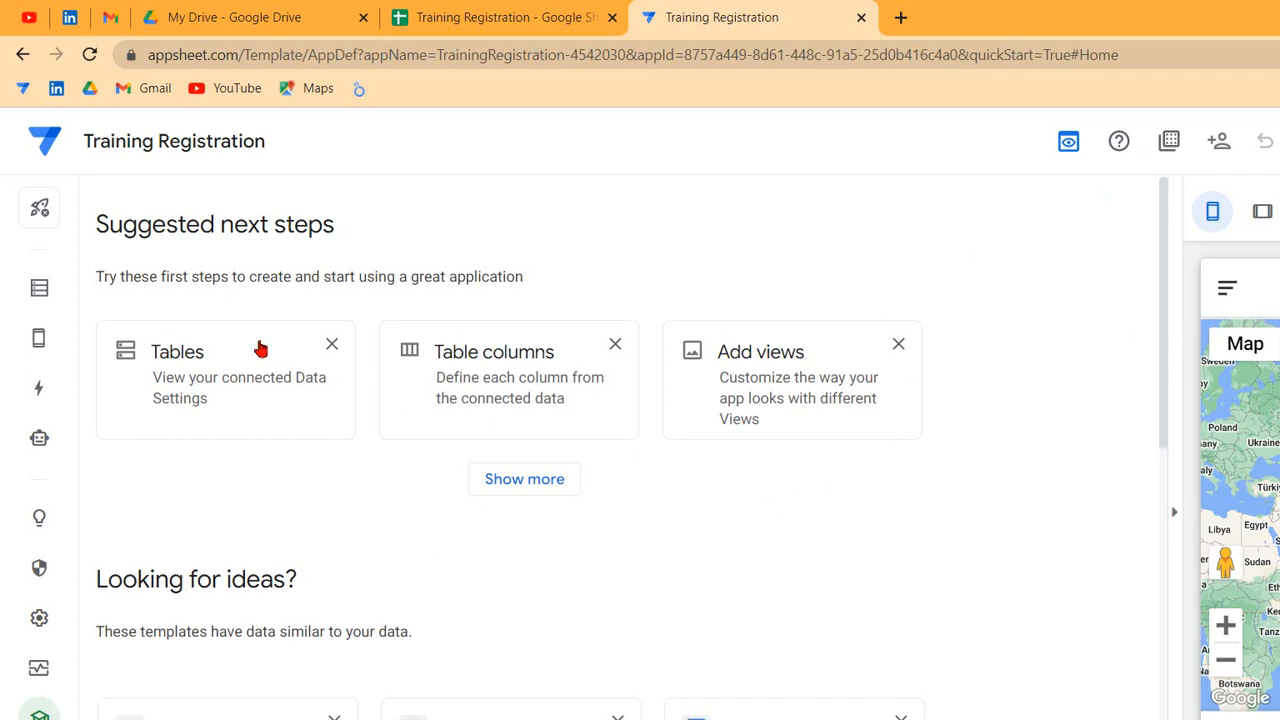
left_click(44, 240)
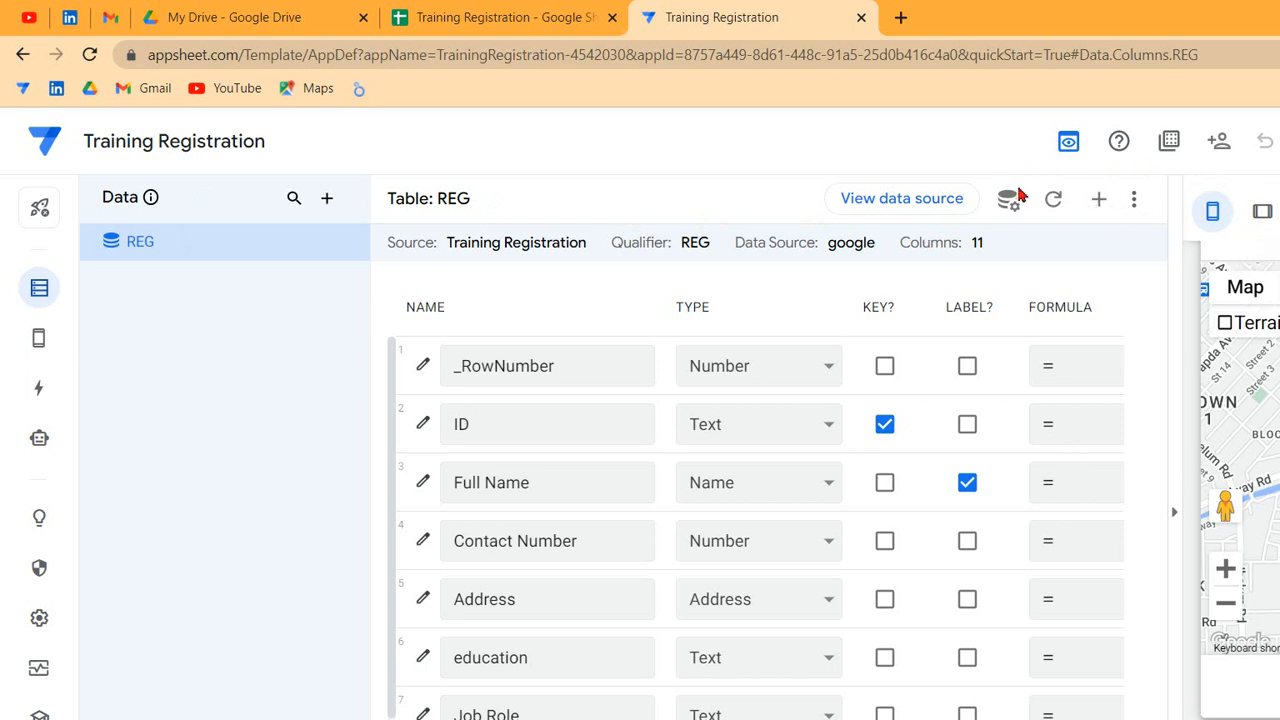
Open the app's preview in a separate browser tab and compare the tablet and phone layouts in the editor.
left_click(1066, 143)
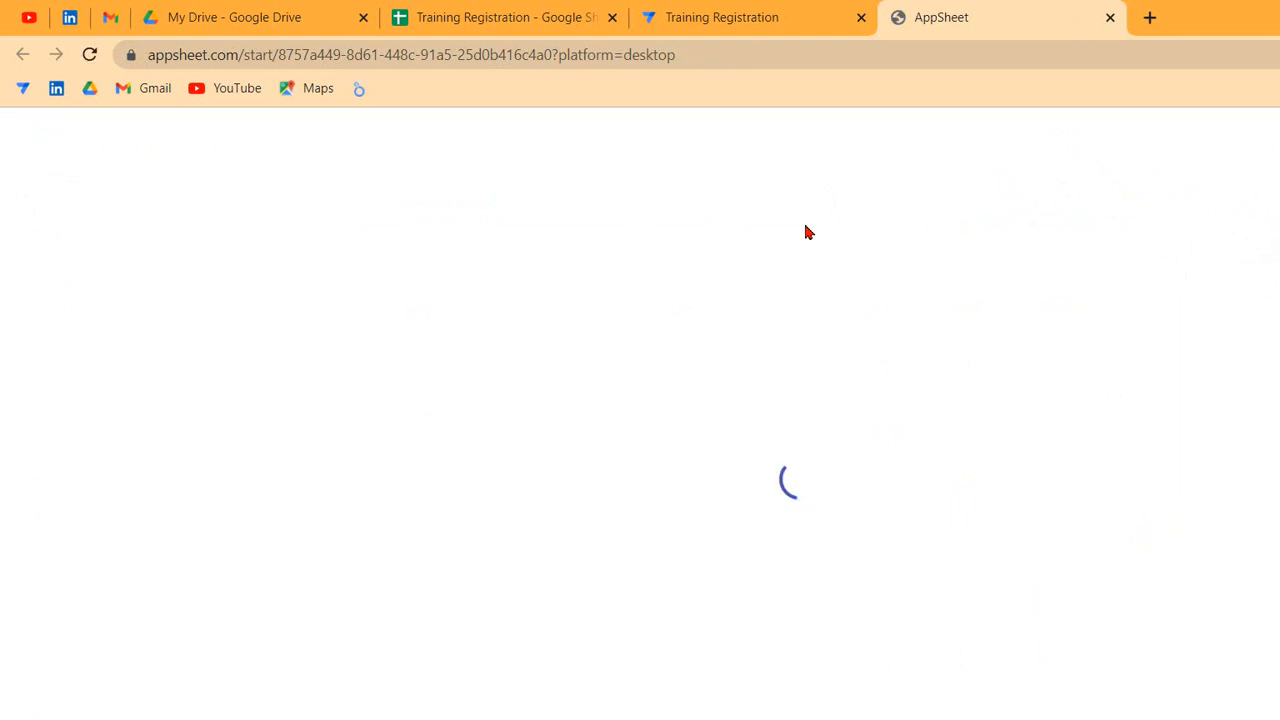
left_click(720, 17)
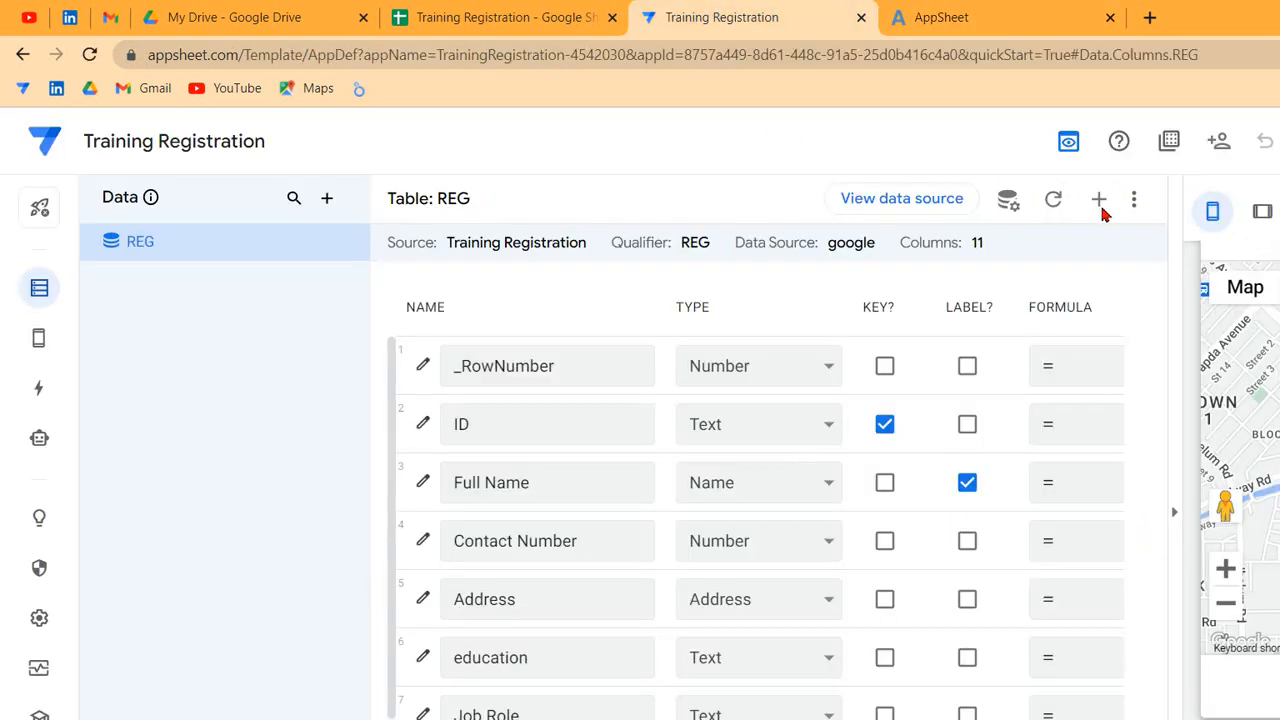
left_click(1258, 210)
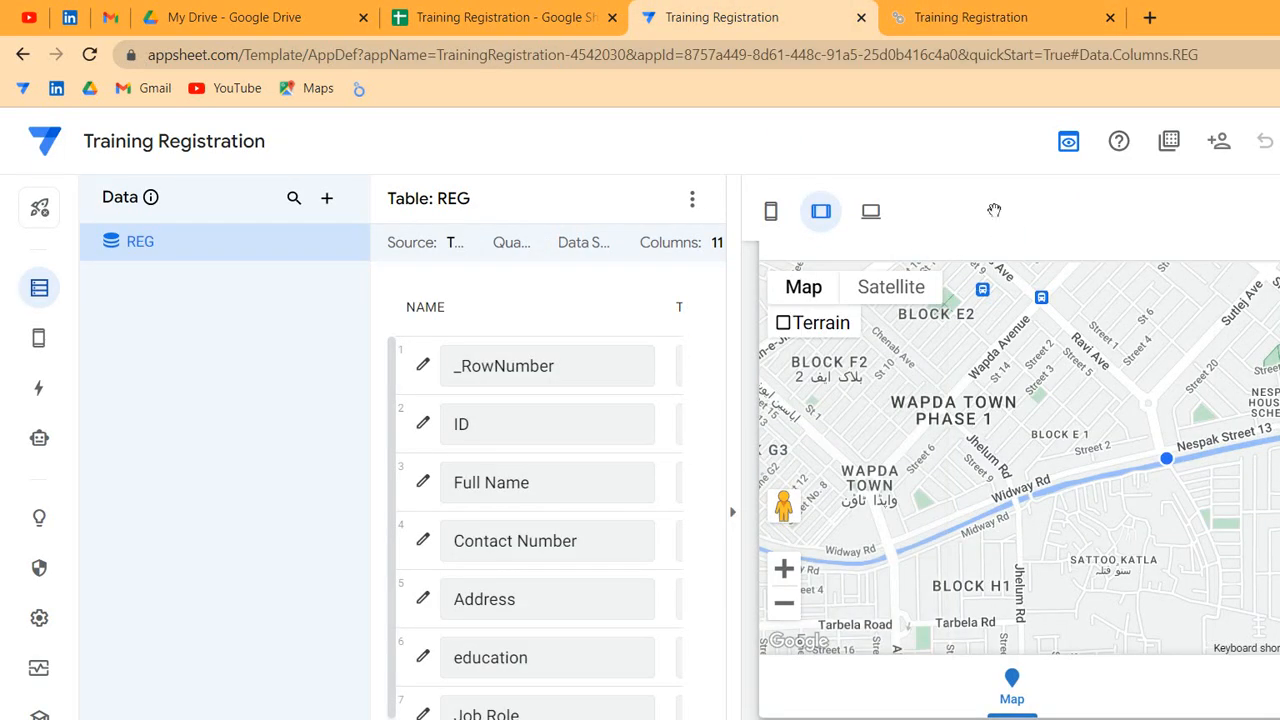
left_click(770, 210)
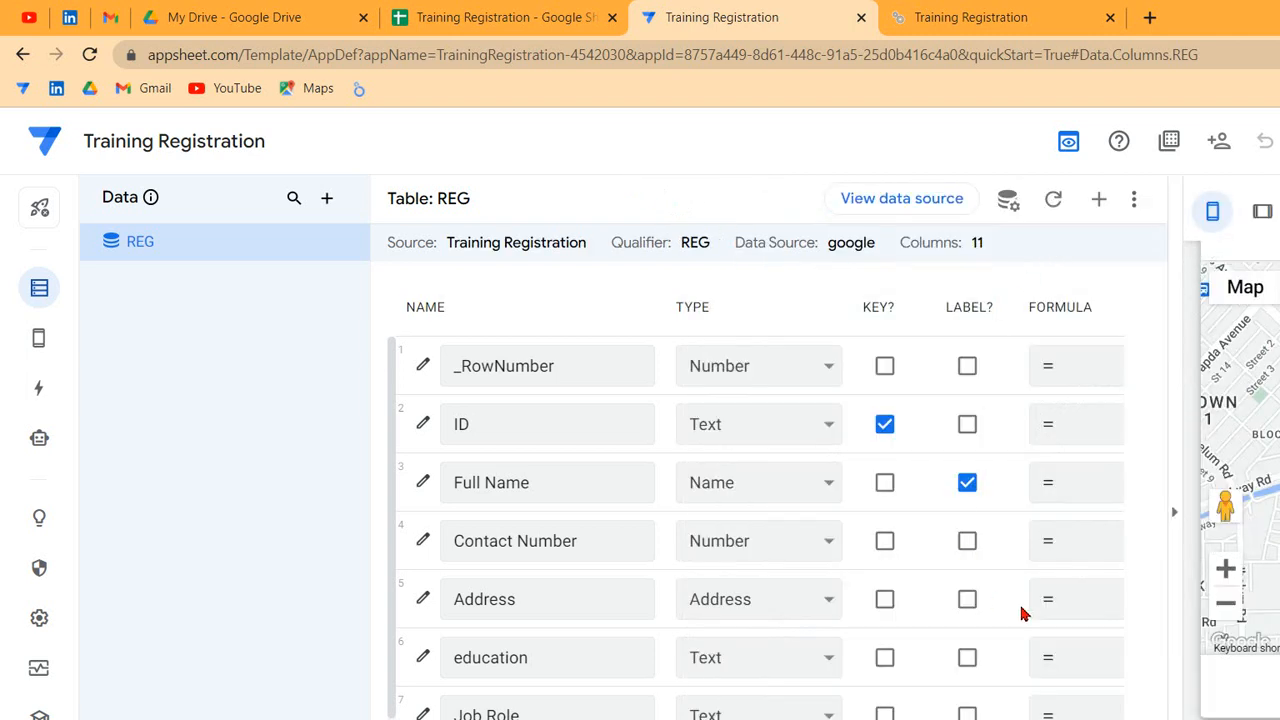
View the Map view in the full browser preview at closer range and return to the app editor.
key("ctrl+Tab")
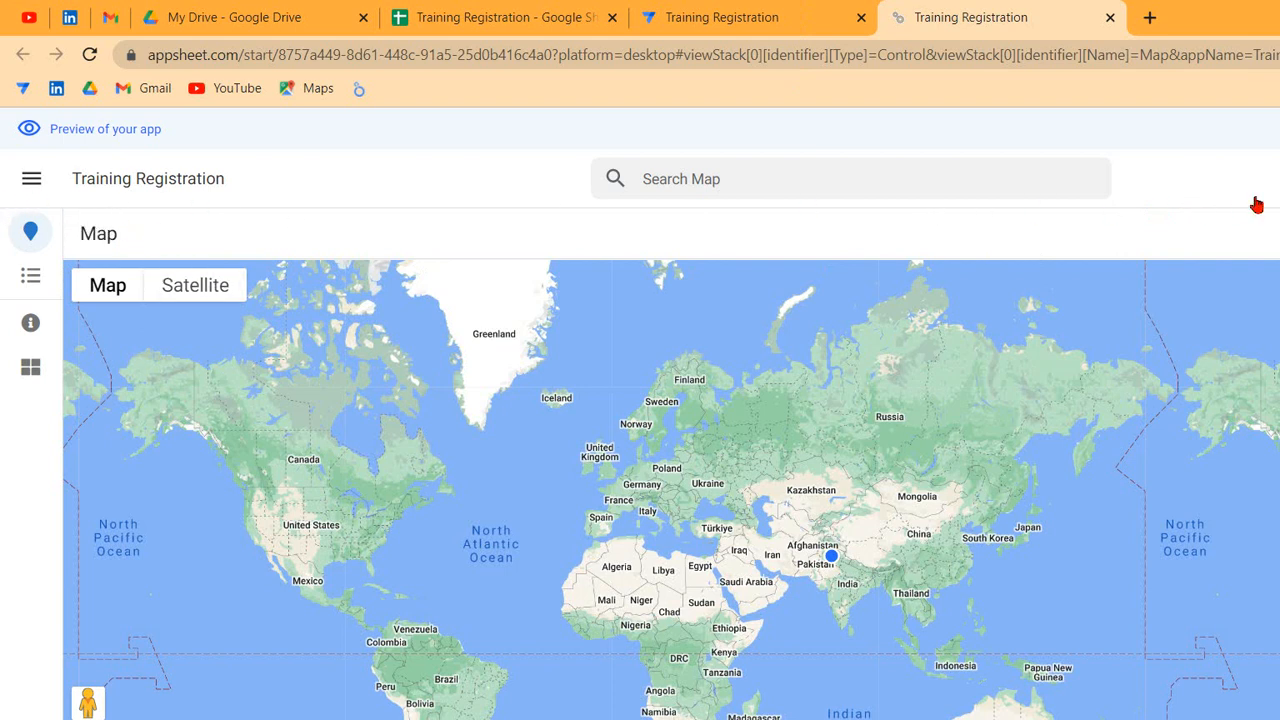
scroll(661, 465, "up", 4)
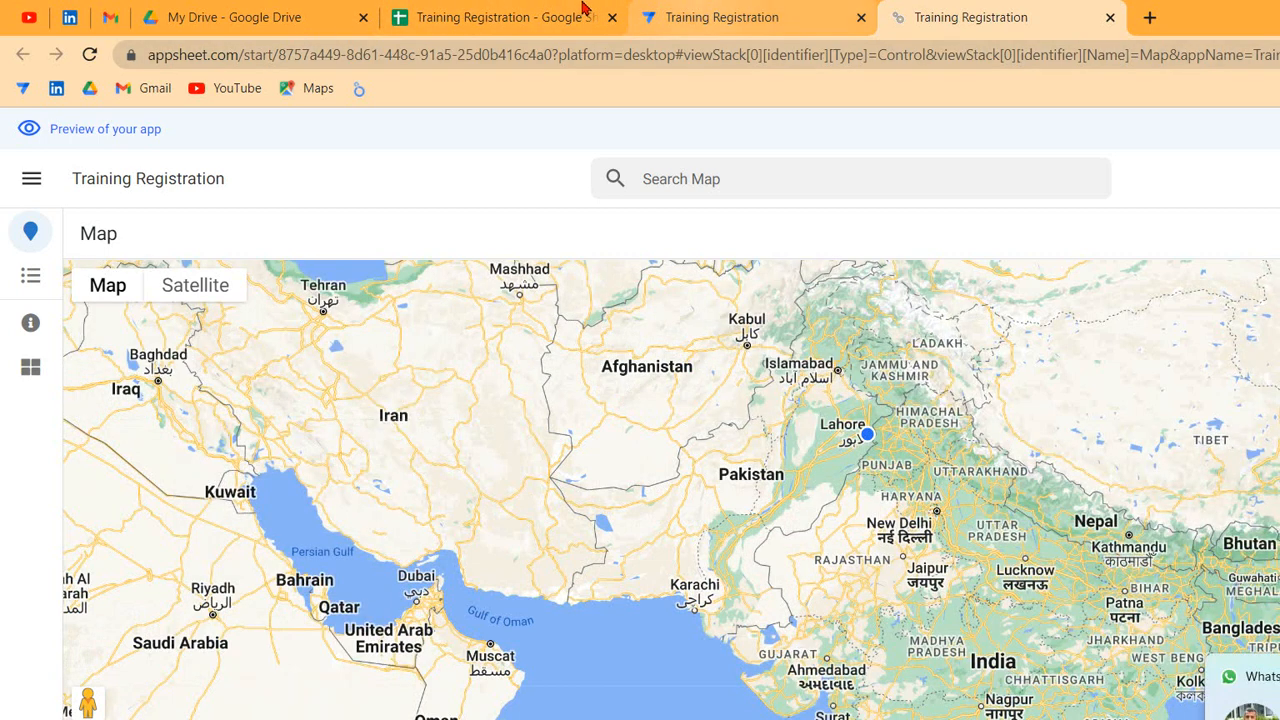
key("ctrl+shift+Tab")
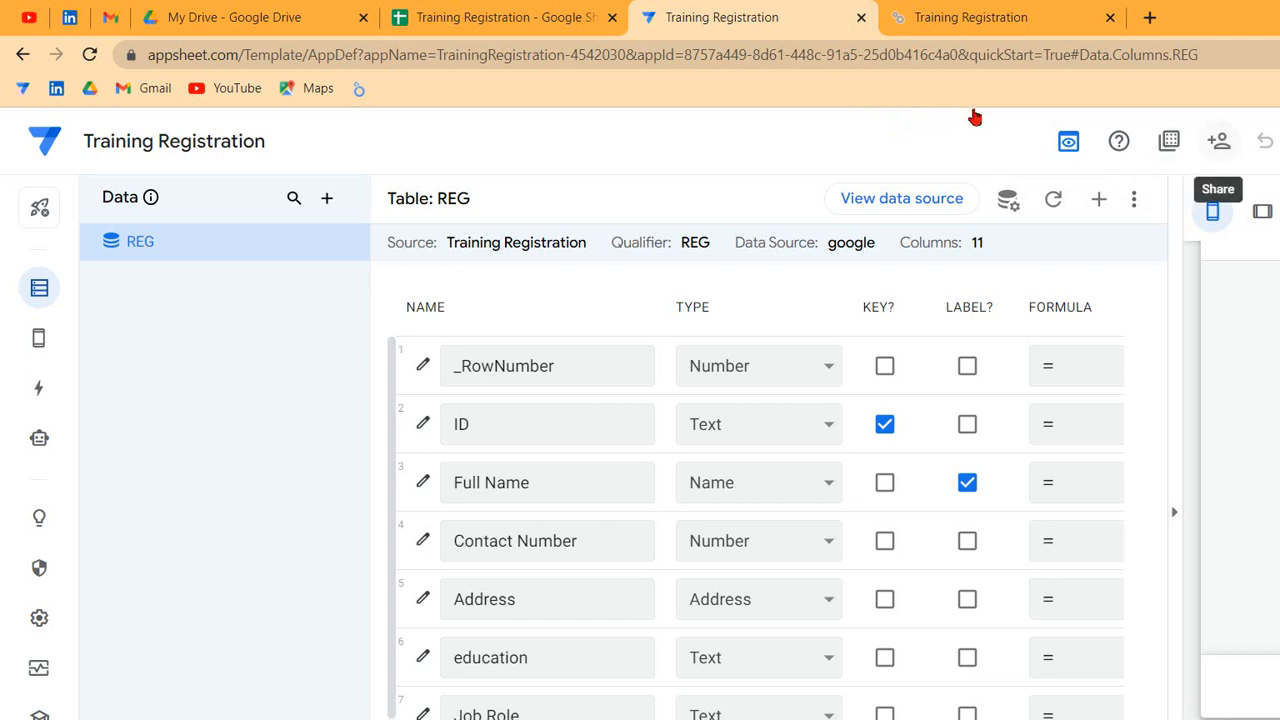
Look at the app's sharing options and review the column list of the REG table.
left_click(1218, 143)
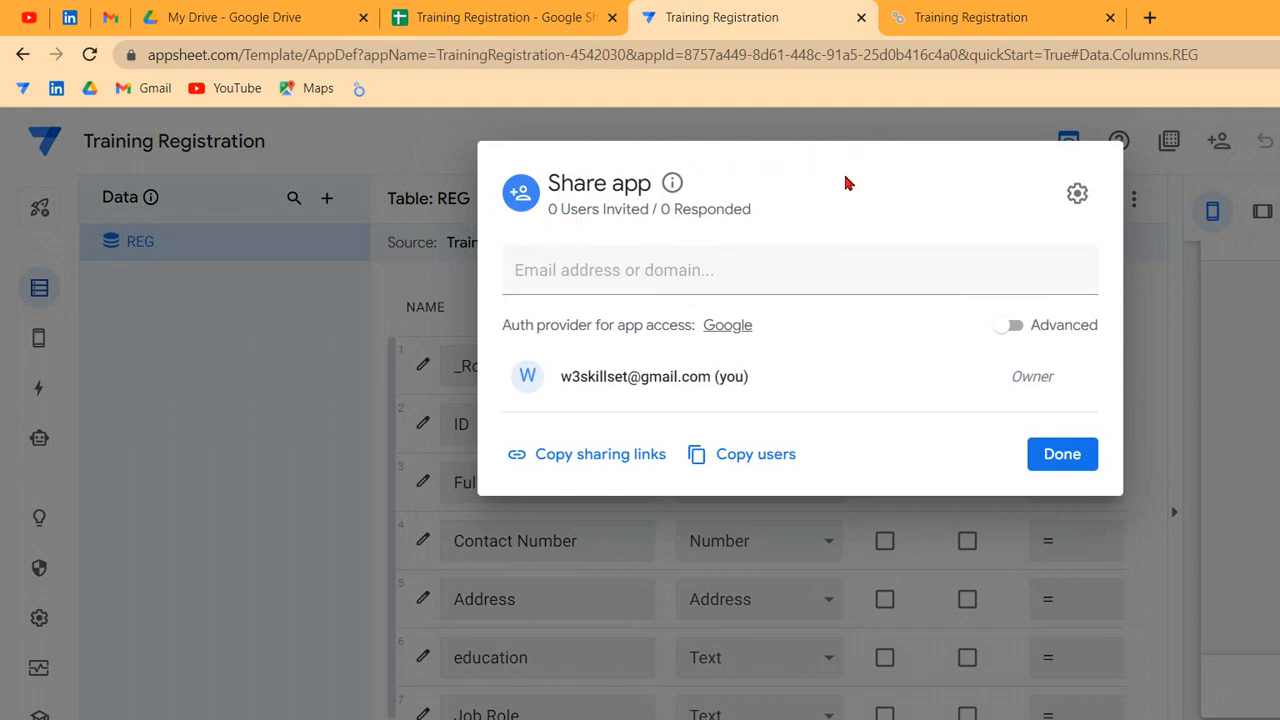
key("Escape")
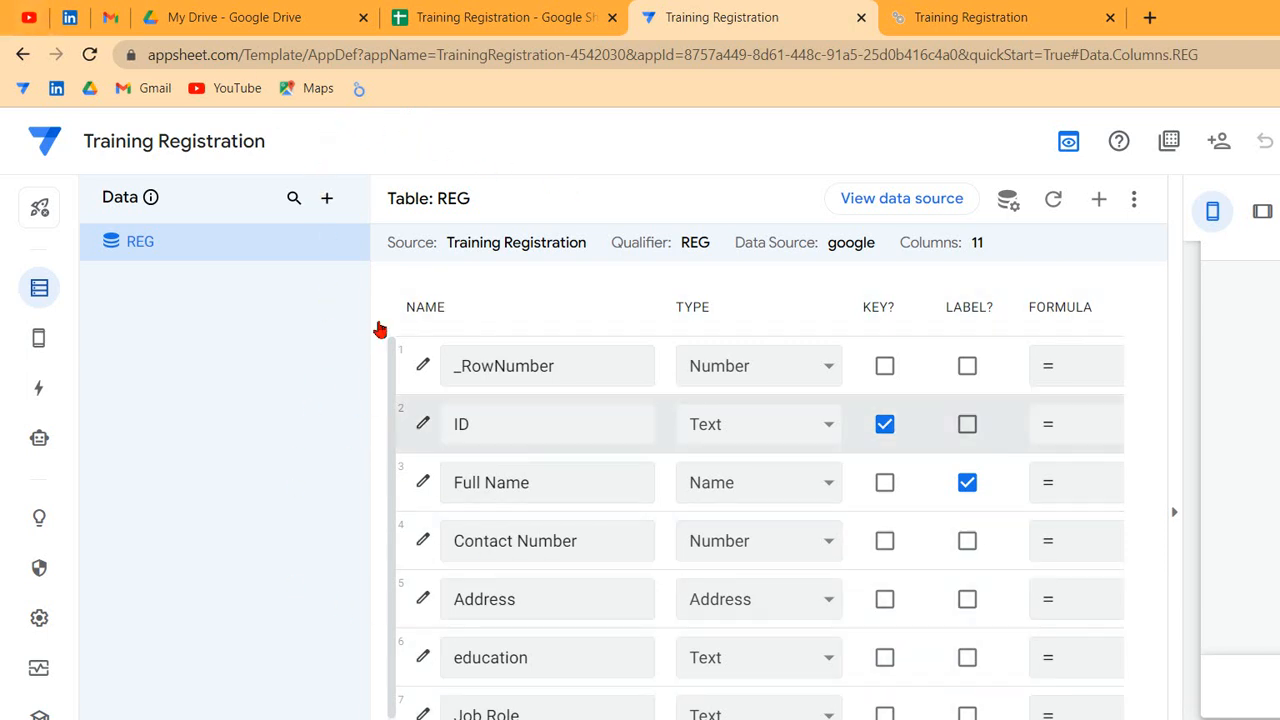
scroll(590, 385, "down", 2)
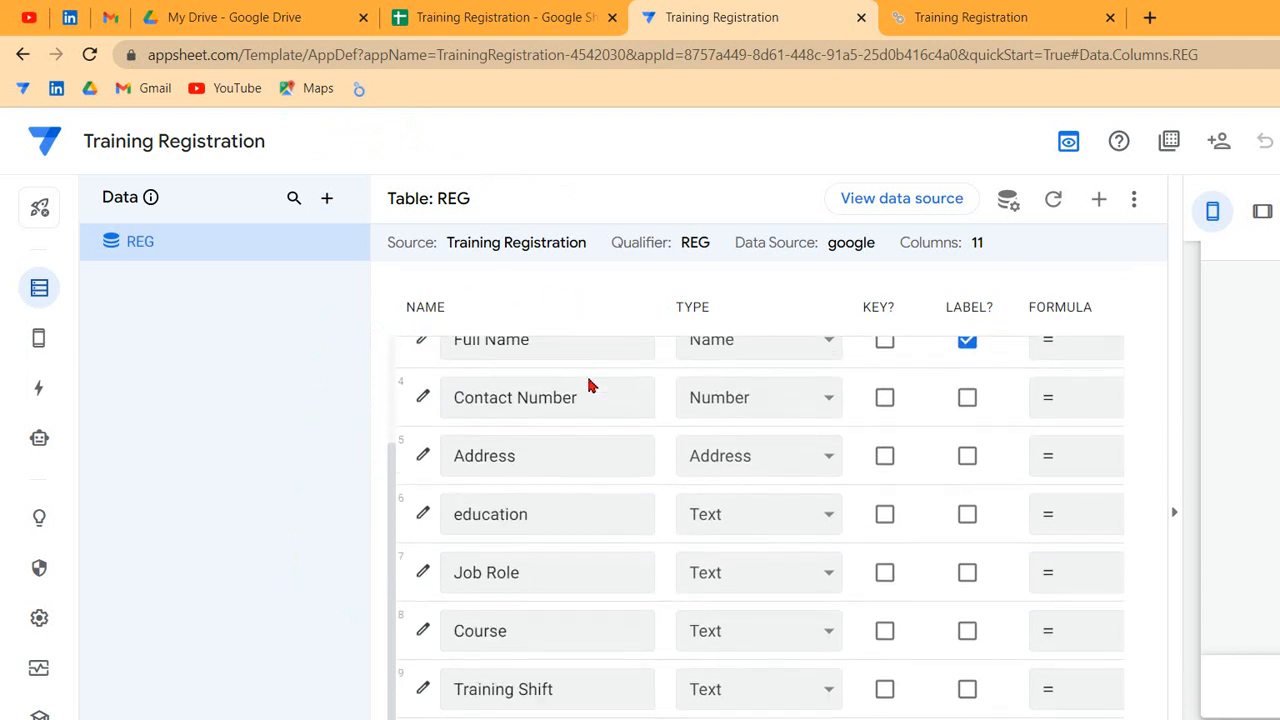
scroll(590, 385, "up", 2)
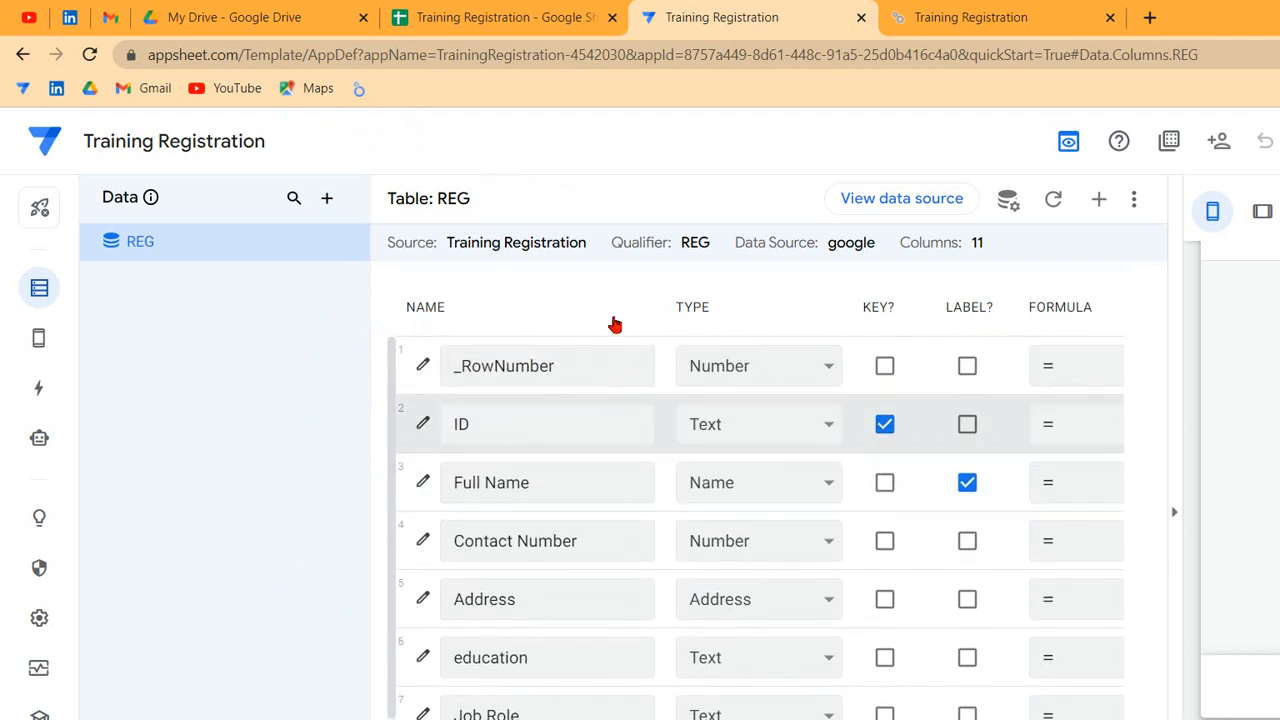
Look through the data type options for the ID column up to Address and close the list without choosing one.
key("Up")
key("Up")
key("Up")
key("Up")
key("Up")
key("Up")
key("Up")
key("Up")
key("Up")
key("Up")
key("Up")
key("Up")
key("Up")
key("Up")
key("Up")
key("Up")
key("Up")
key("Up")
key("Up")
key("Up")
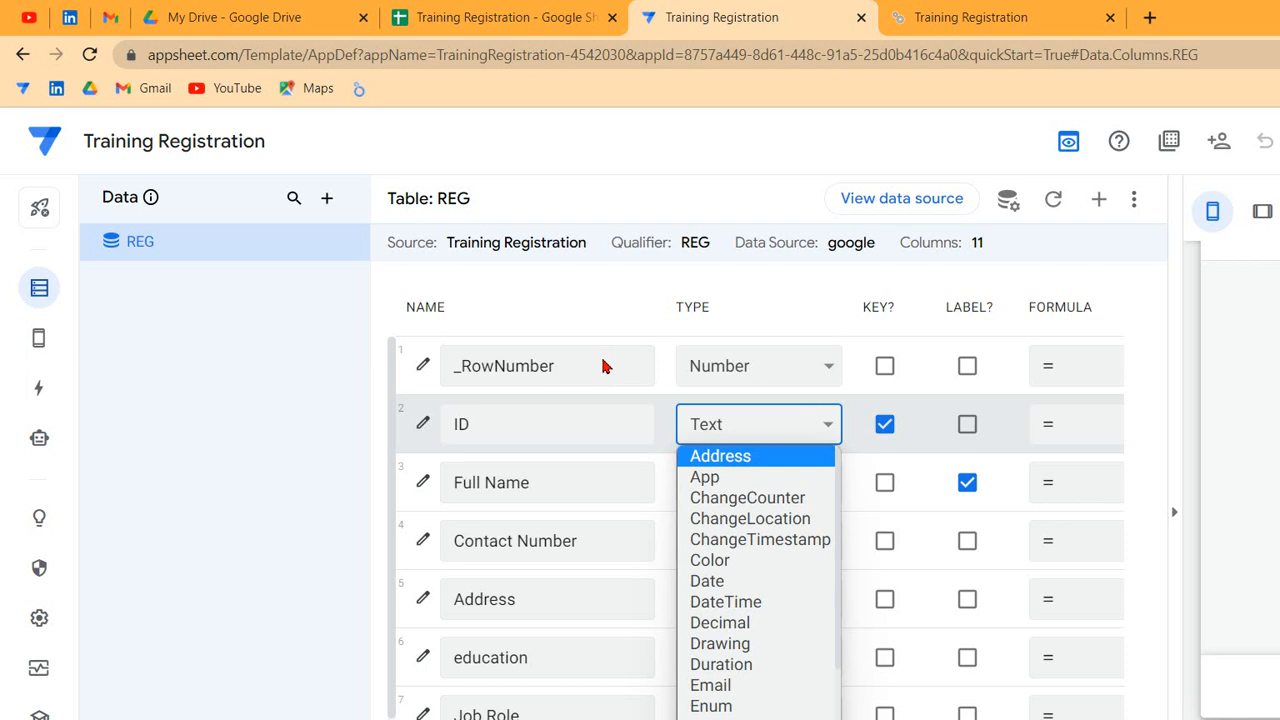
key("Down")
key("Escape")
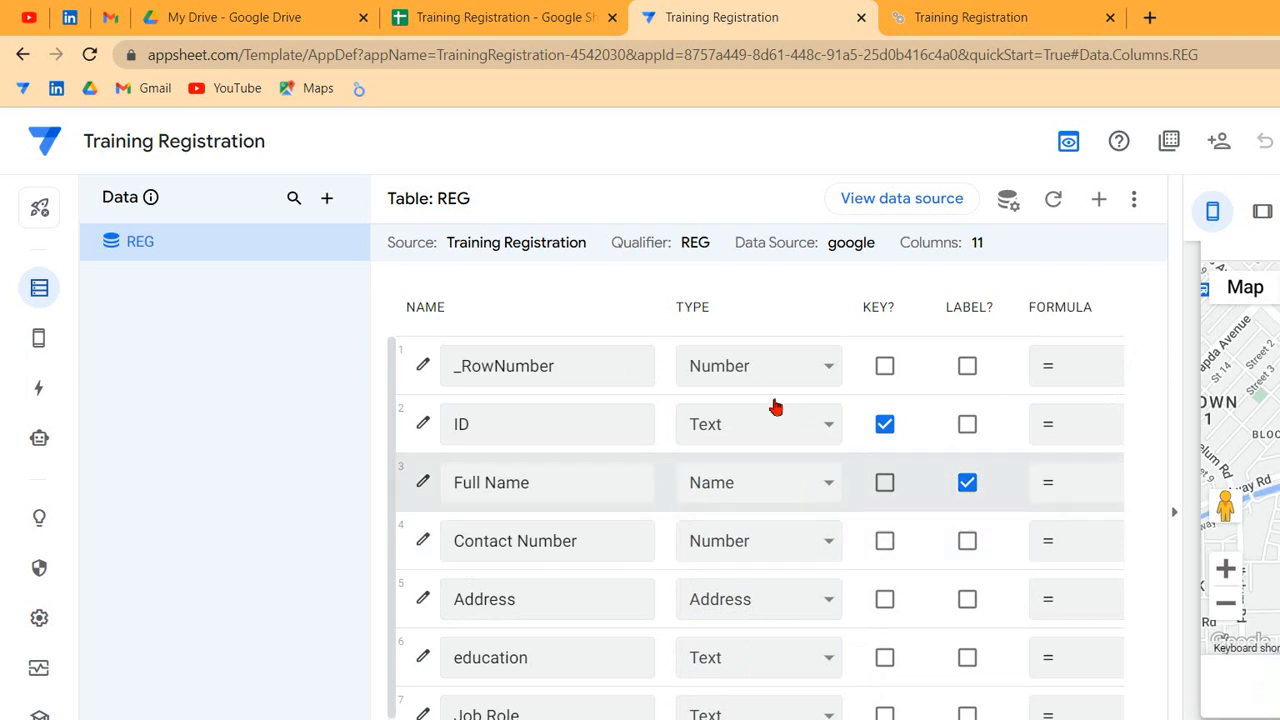
Reopen the ID column's data type options and examine the App and Address types.
key("Down")
key("Up")
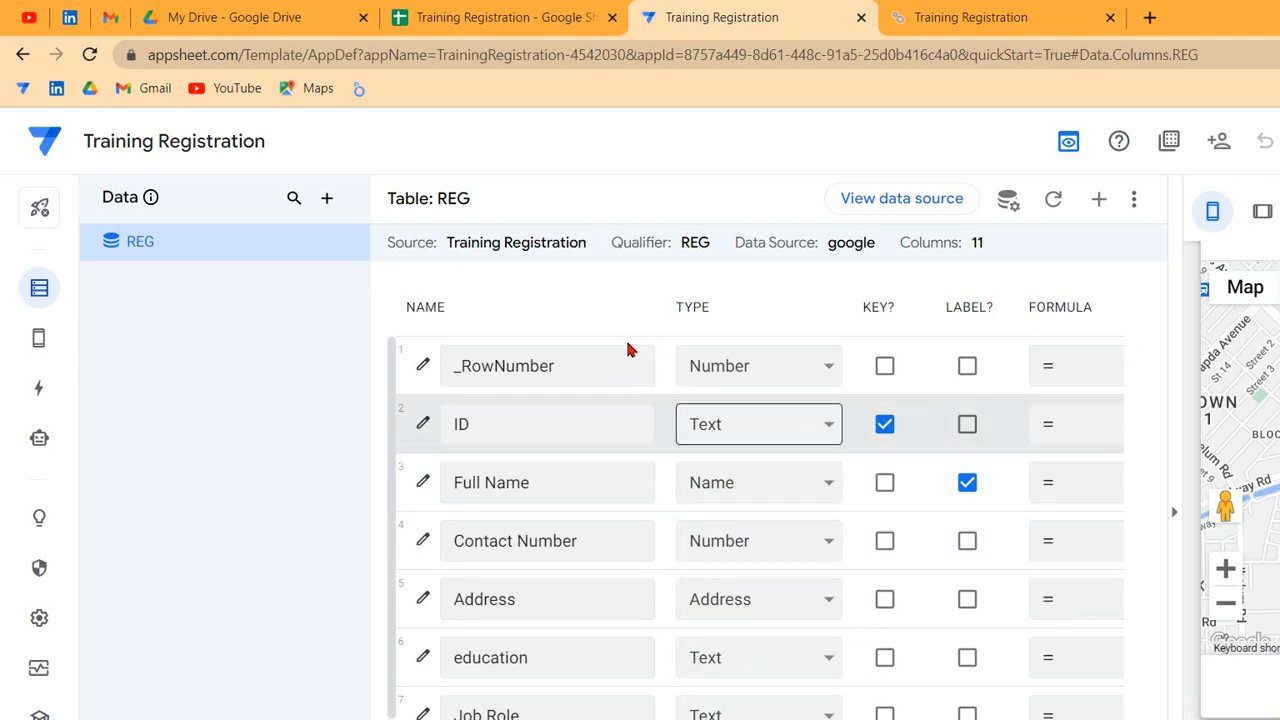
key("Return")
key("Up")
key("Up")
key("Up")
key("Up")
key("Up")
key("Up")
key("Up")
key("Up")
key("Up")
key("Up")
key("Up")
key("Up")
key("Up")
key("Up")
key("Up")
key("Up")
key("Up")
key("Up")
key("Up")
key("Up")
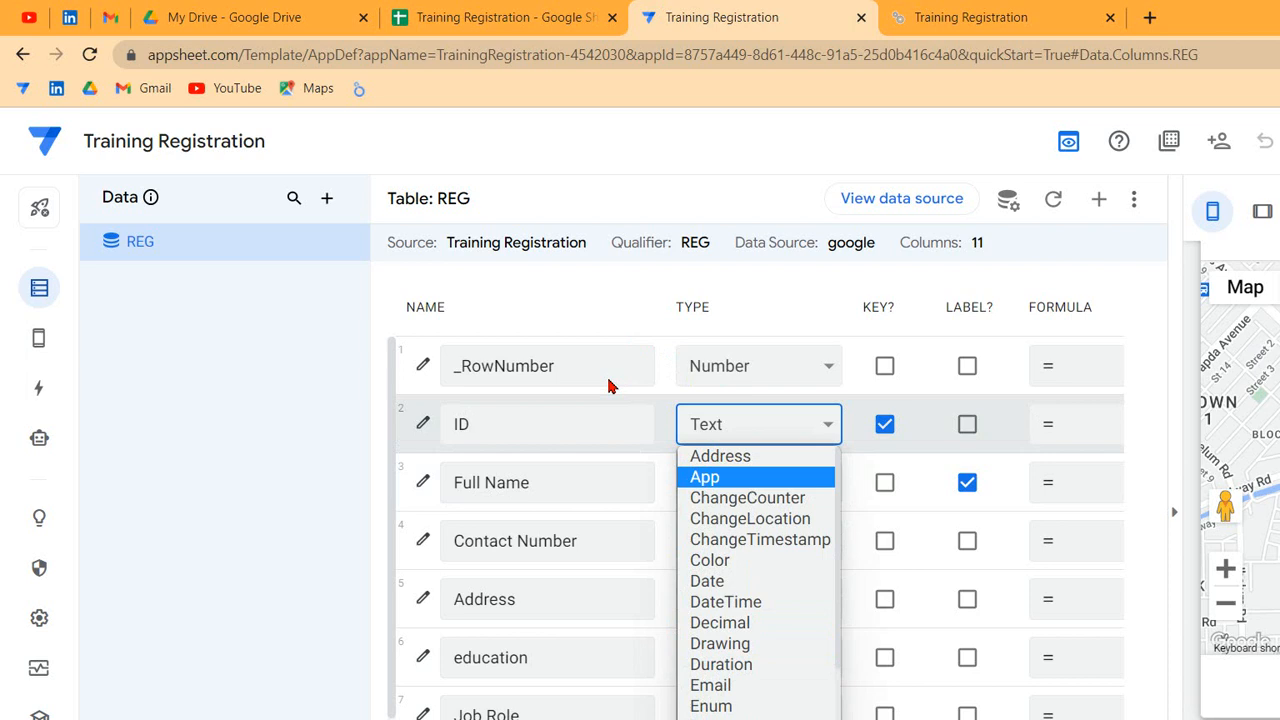
key("Up")
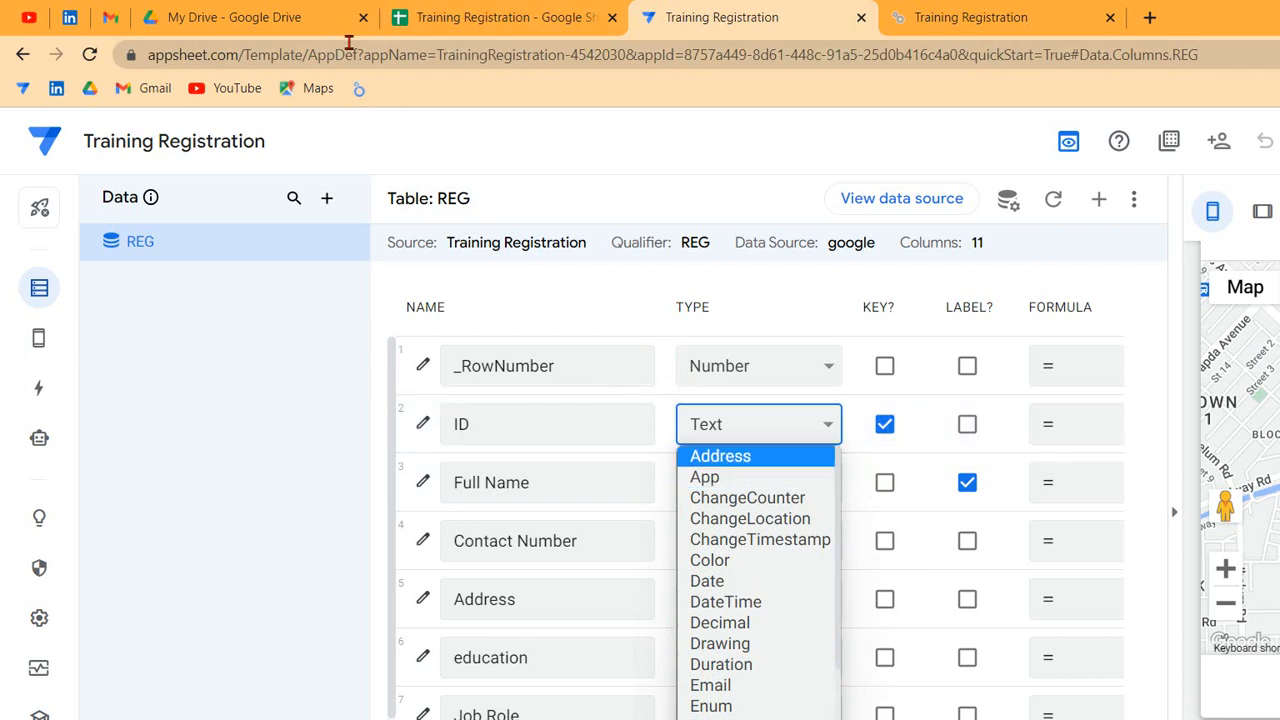
Highlight the app name with its numeric suffix in the editor's web address.
left_click(350, 43)
double_click(451, 42)
key("ctrl+shift+Right")
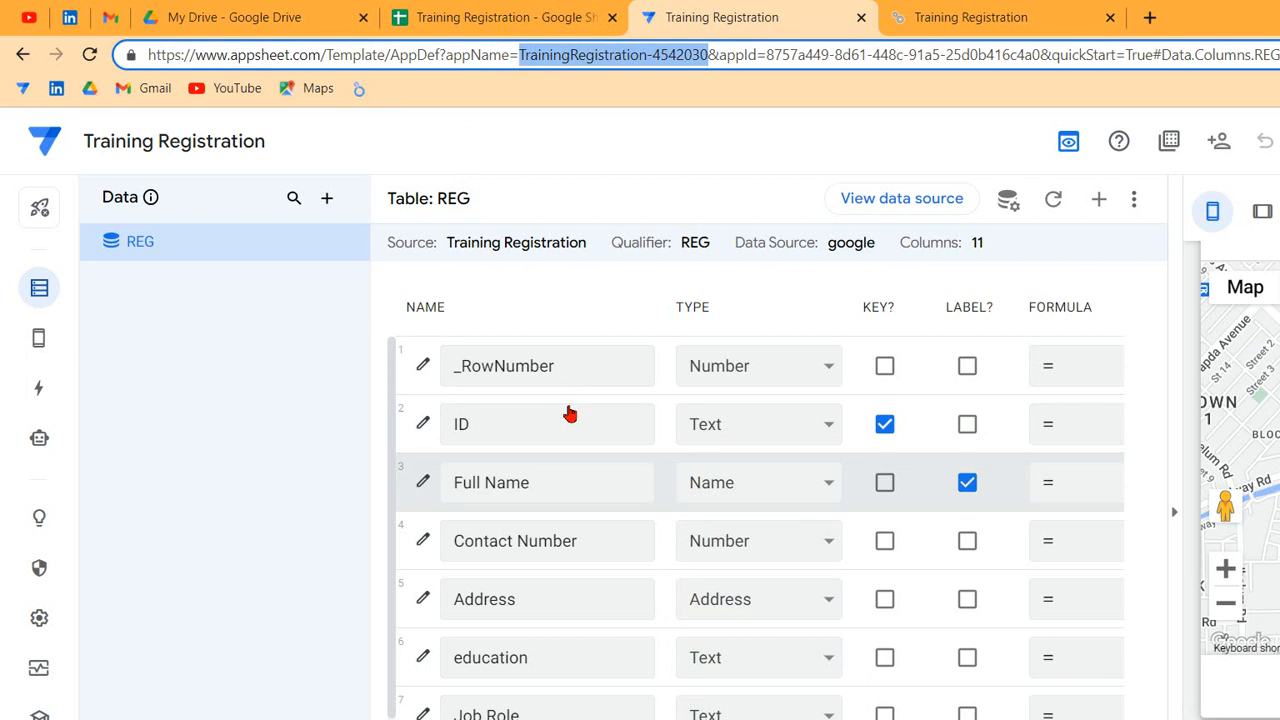
Examine the ChangeCounter, ChangeLocation and ChangeTimestamp types among the ID column's data type options.
key("alt+Down")
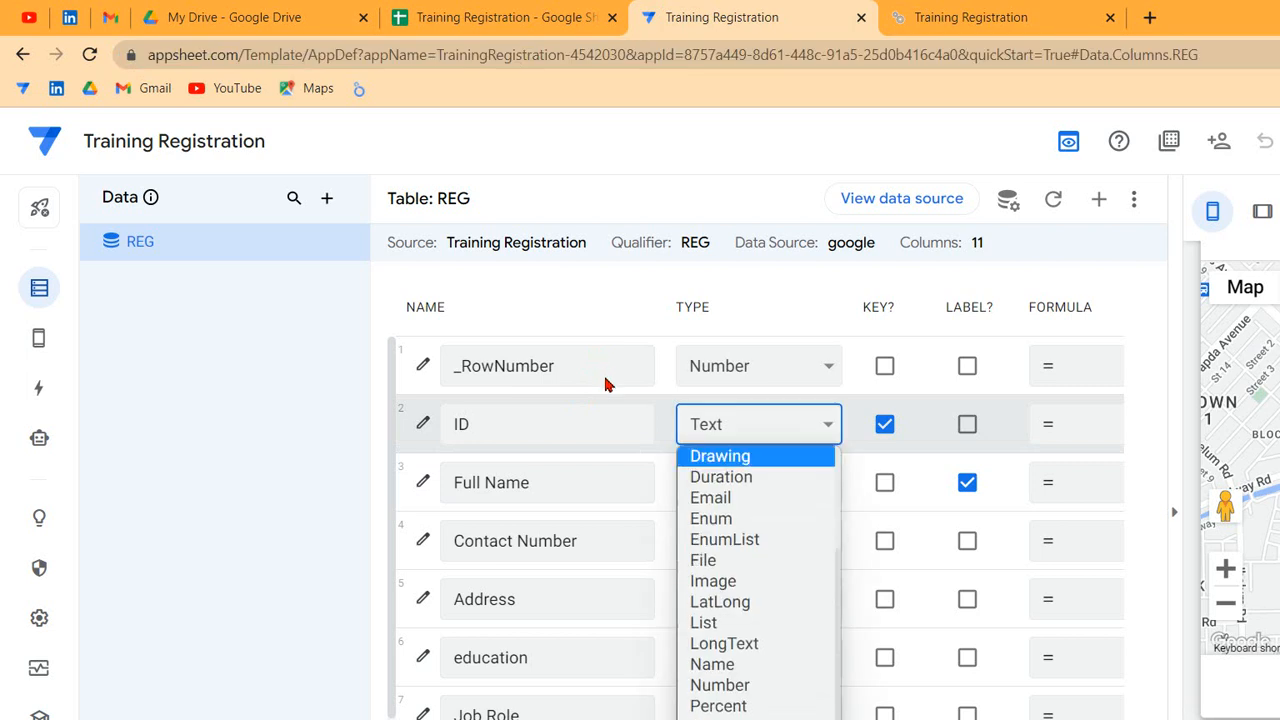
key("Down")
key("c")
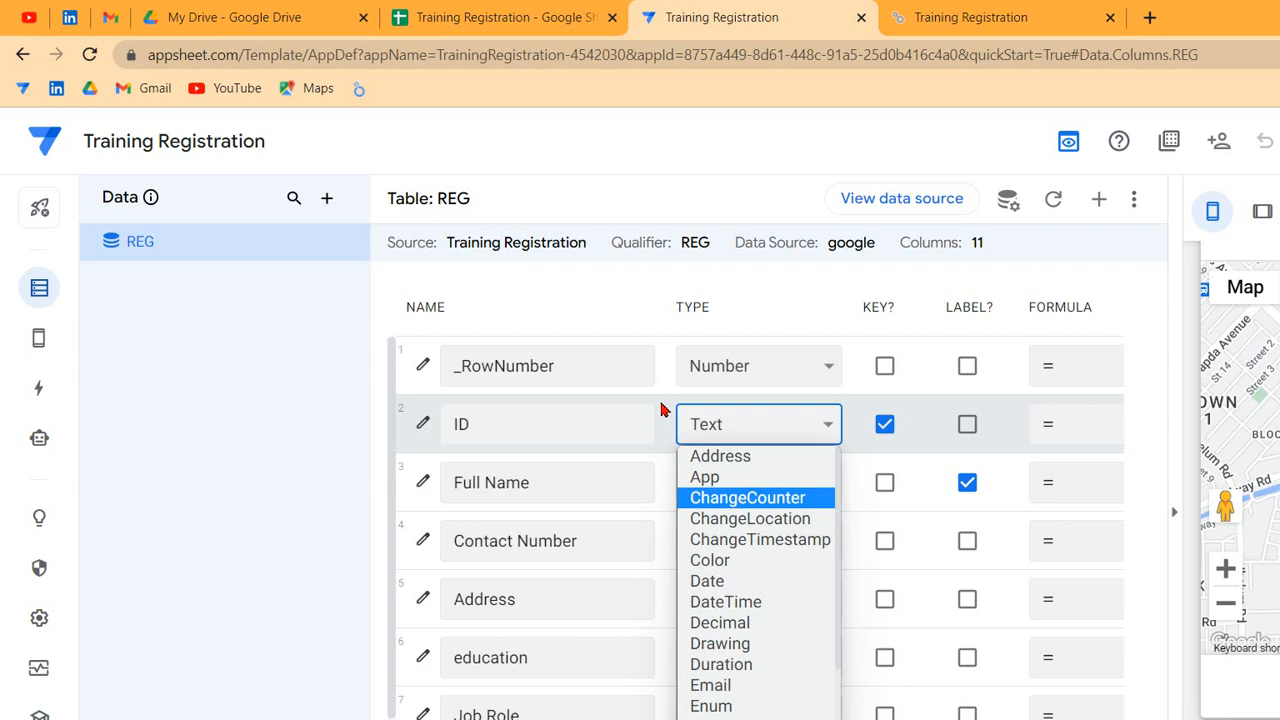
key("Down")
key("Down")
key("Up")
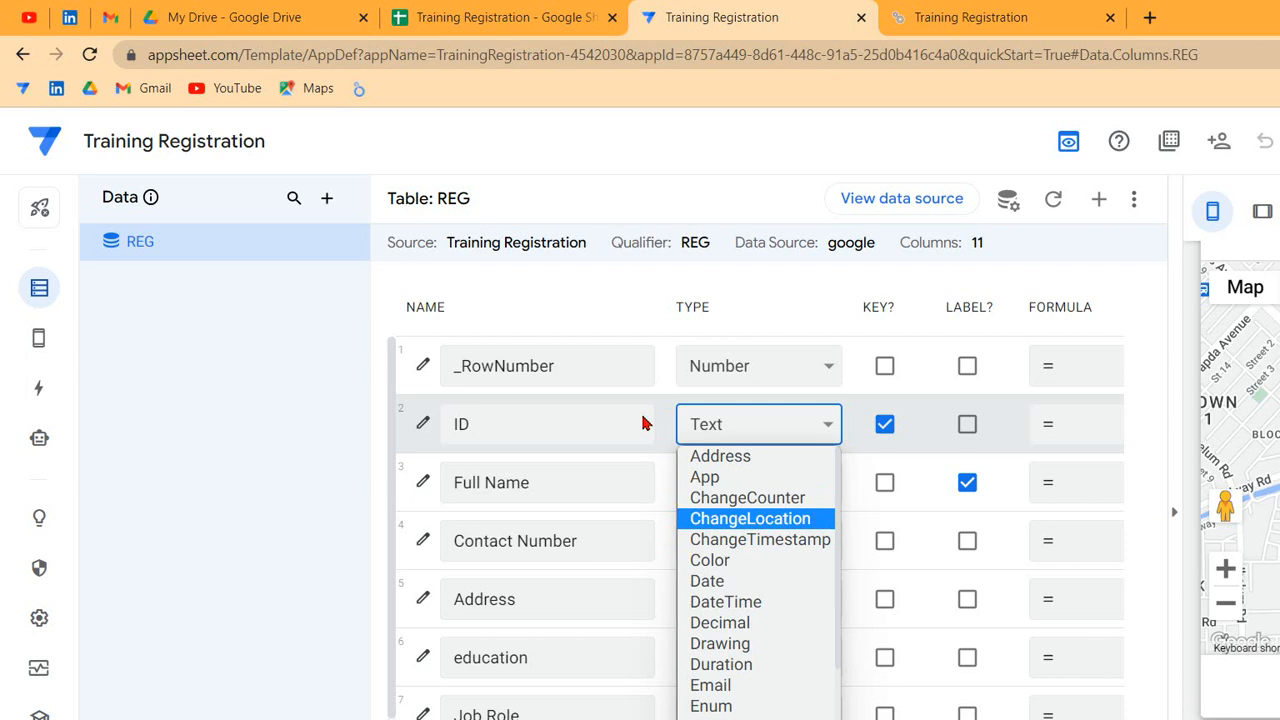
key("Down")
key("Down")
key("Up")
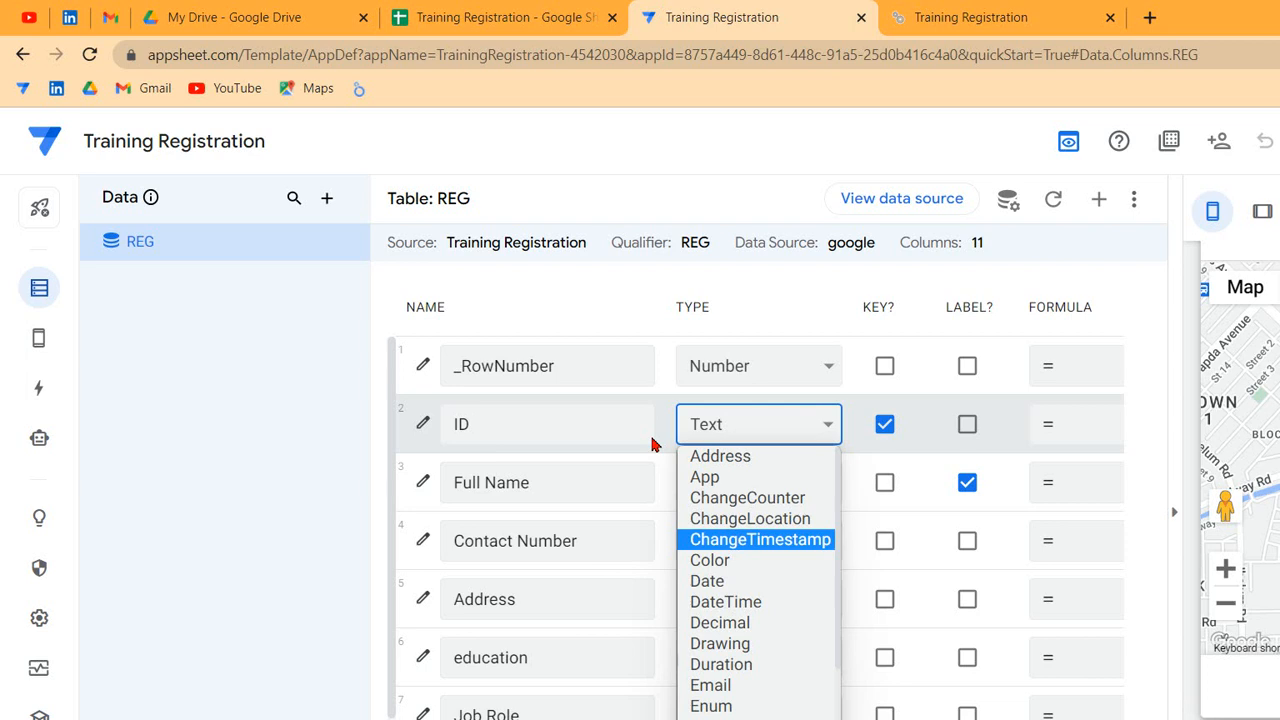
Examine the ID column's data type options from Color through Decimal and Drawing to Email.
key("Down")
key("Down")
key("Down")
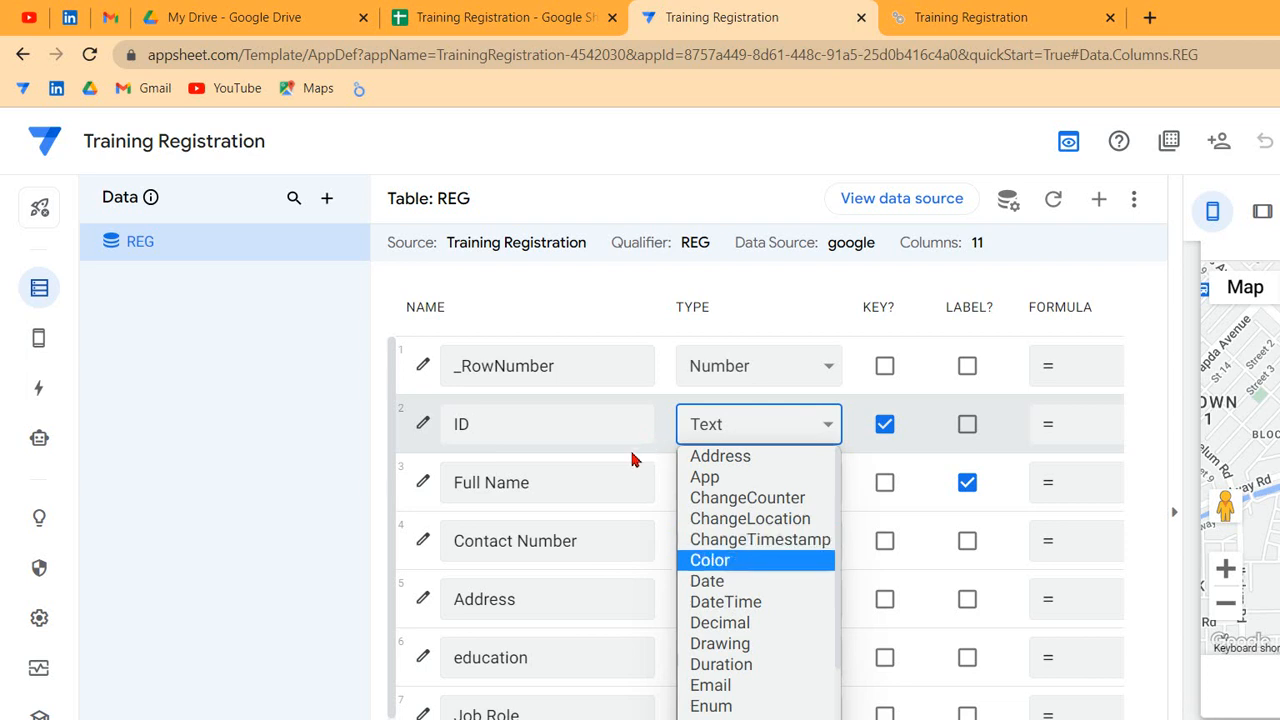
key("Up")
key("Down")
key("Down")
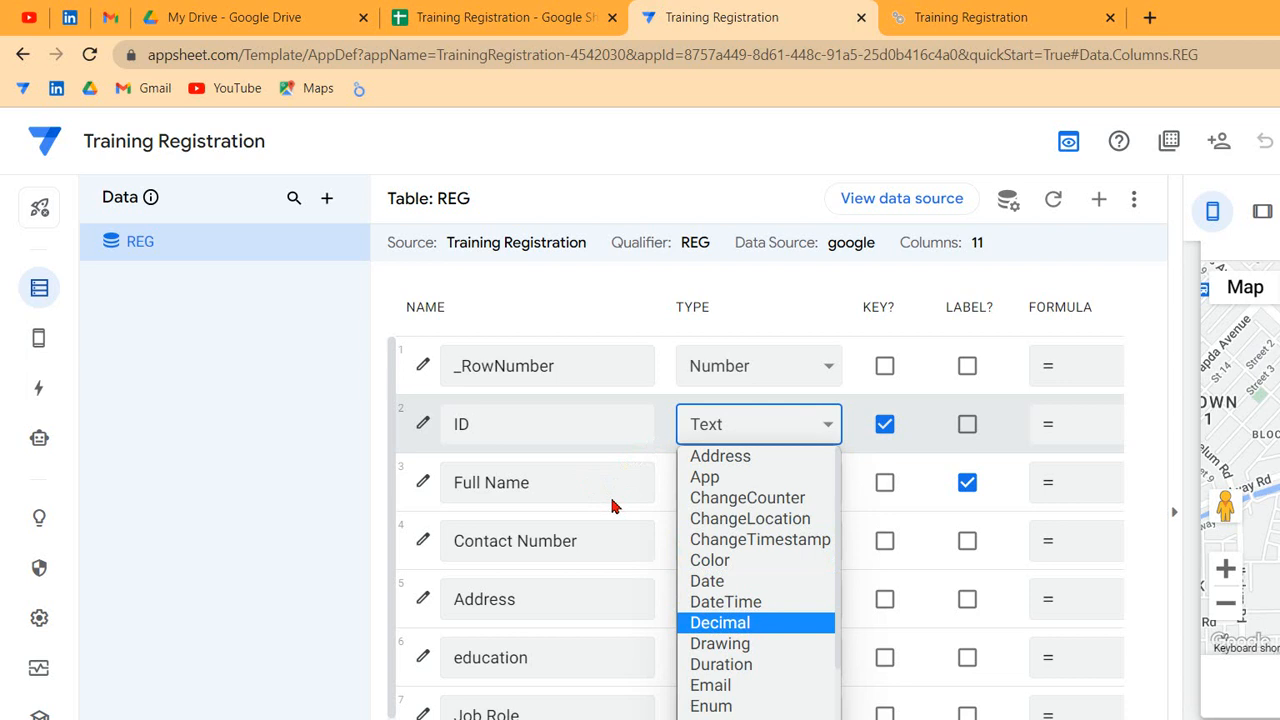
key("Down")
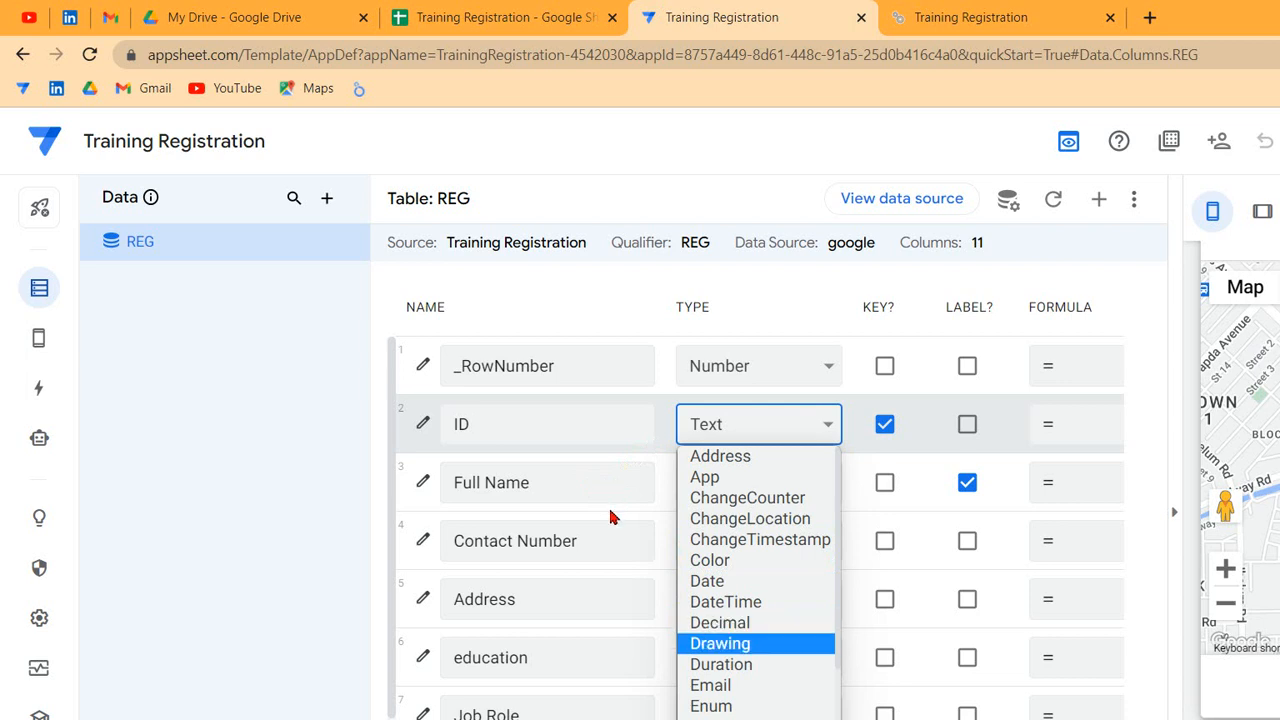
key("Down")
key("Down")
key("Down")
key("Up")
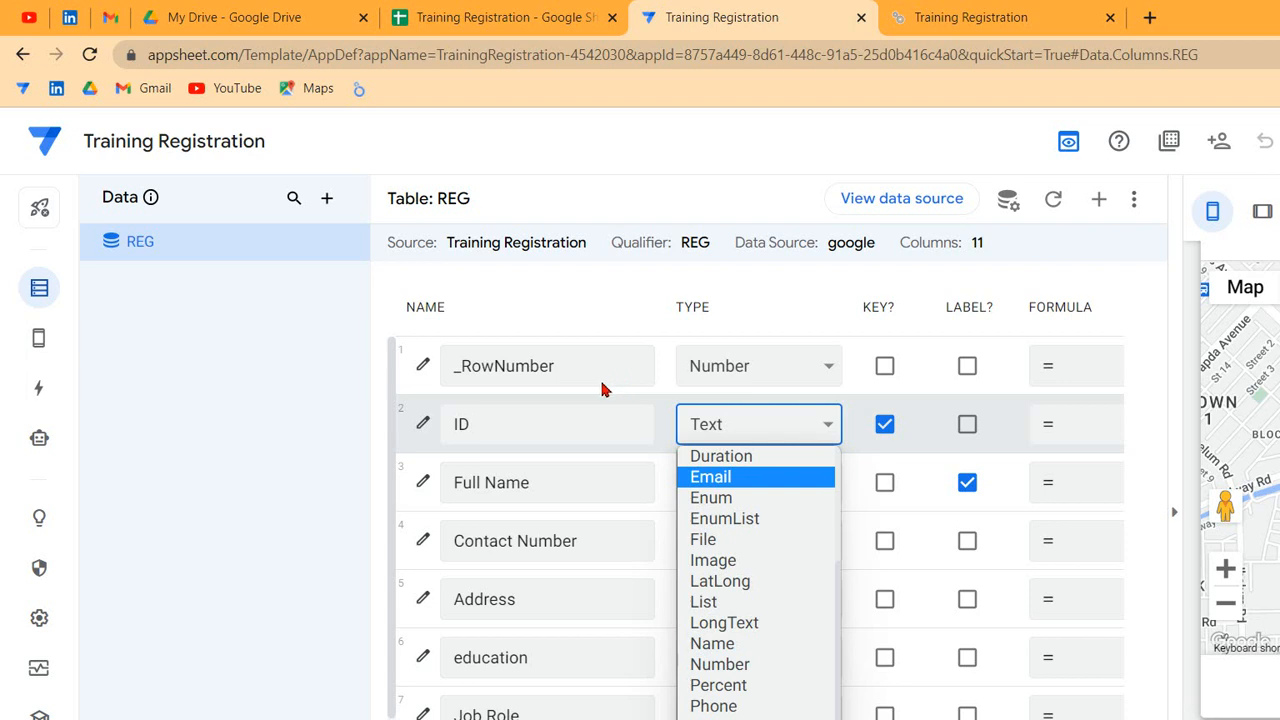
Examine the Enum, EnumList, File, Image, LatLong and List types among the ID column's data type options.
key("Down")
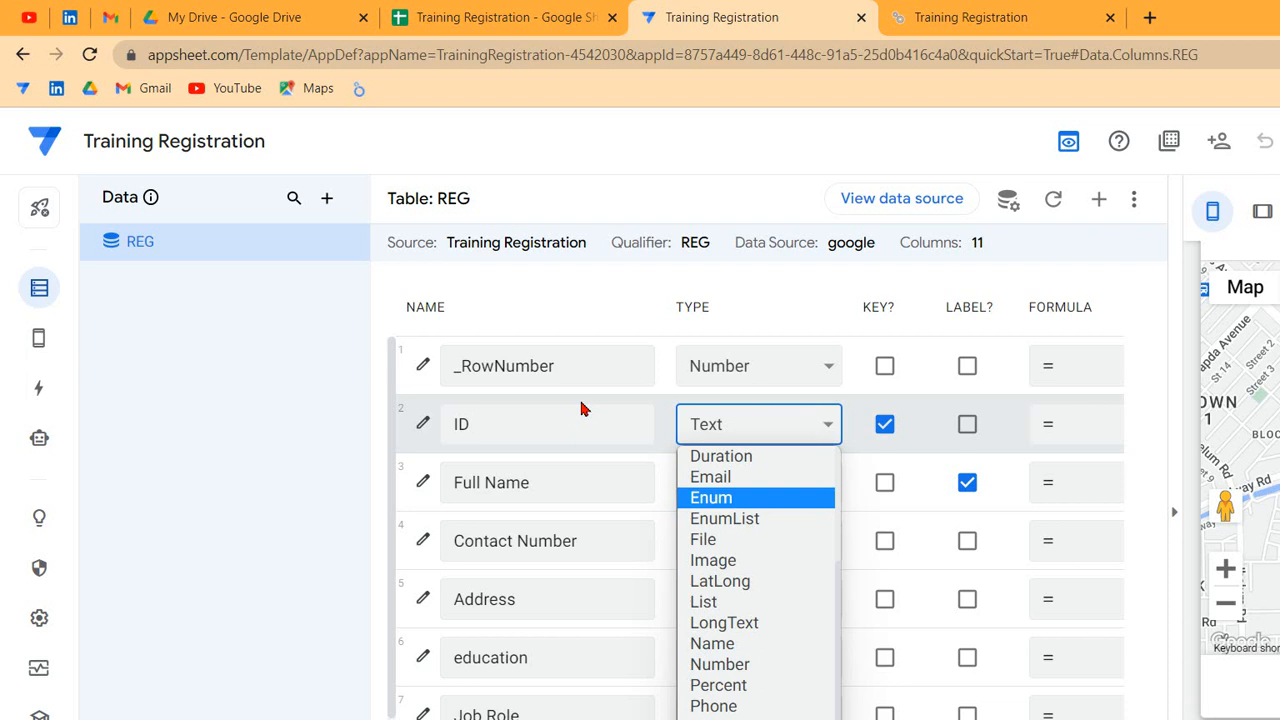
key("Down")
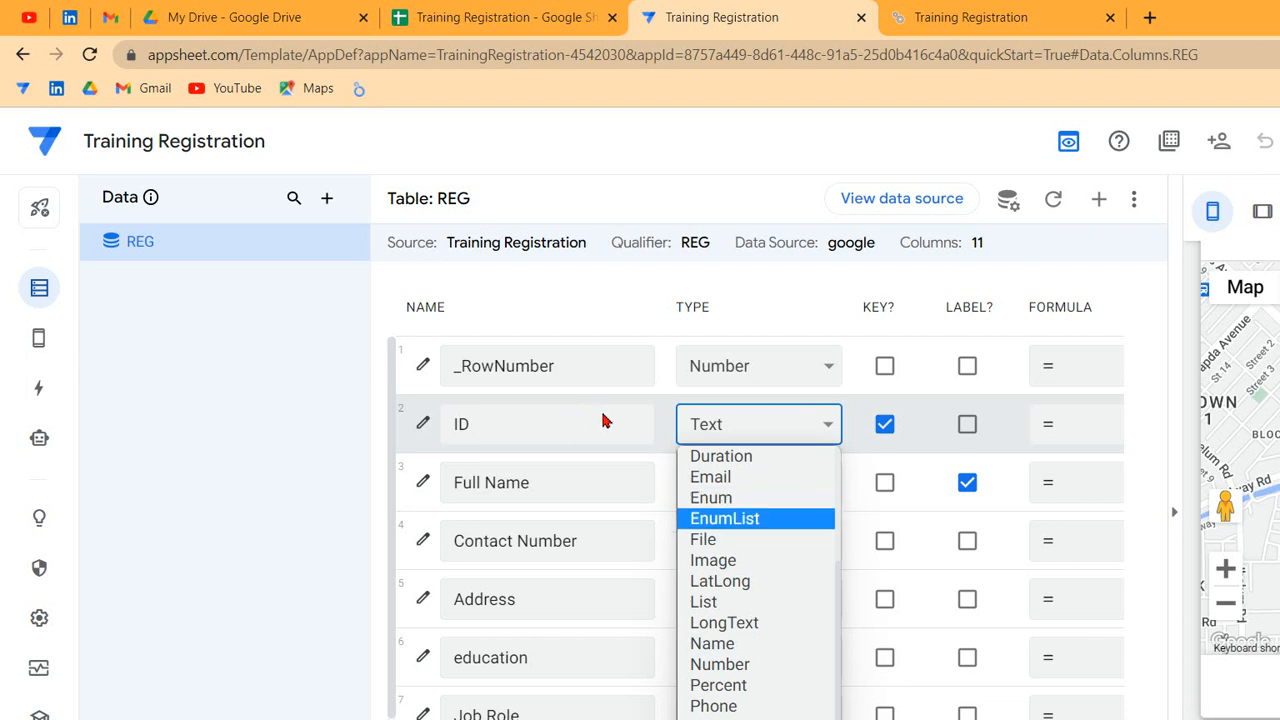
key("Down")
key("Down")
key("Up")
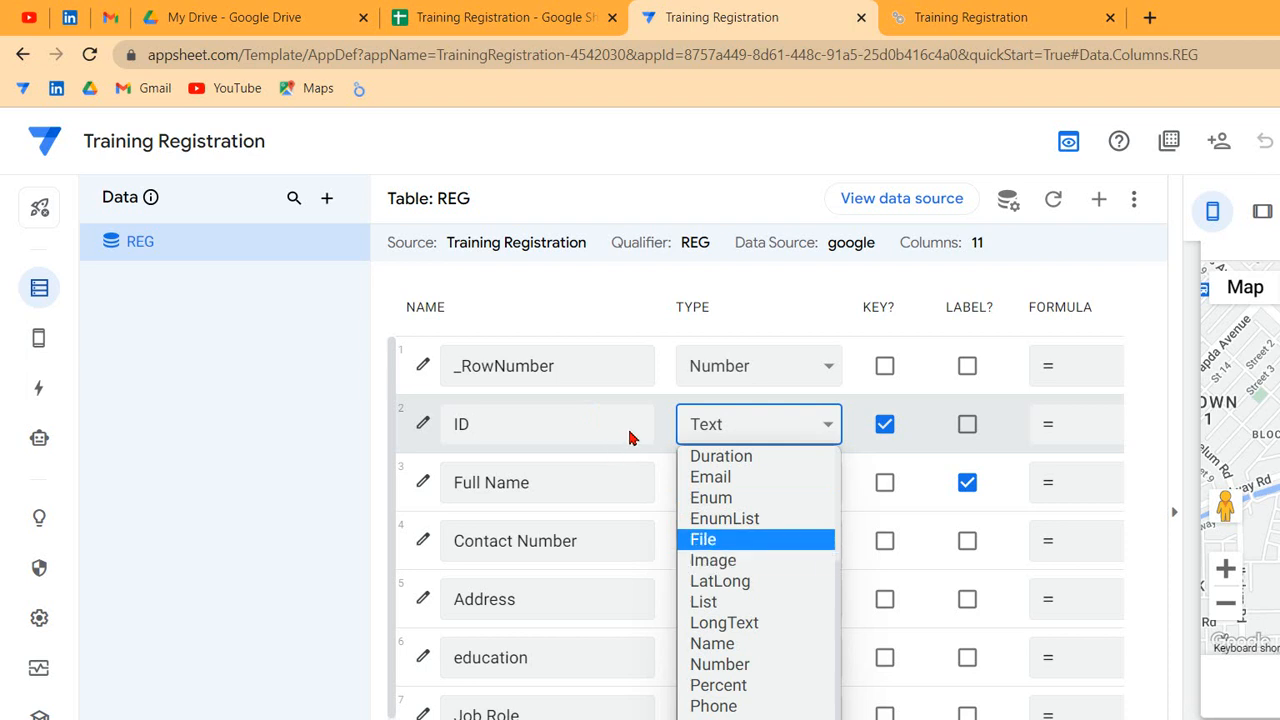
key("Down")
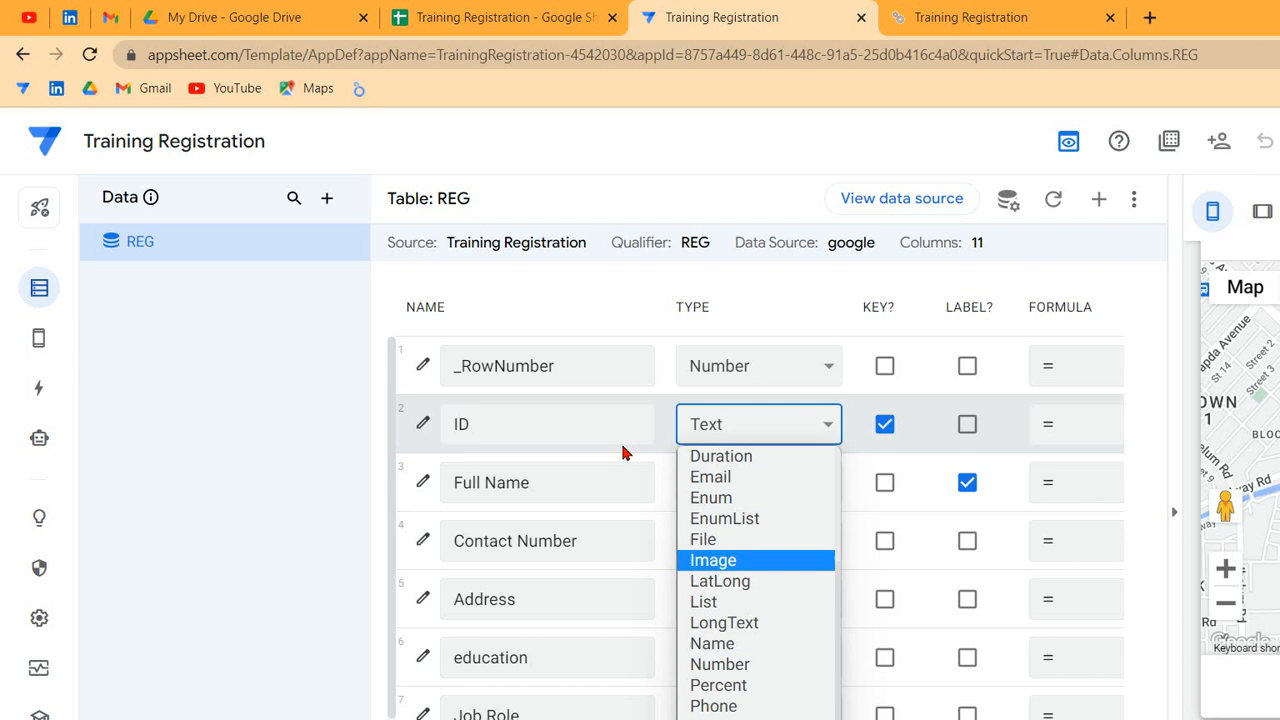
key("Down")
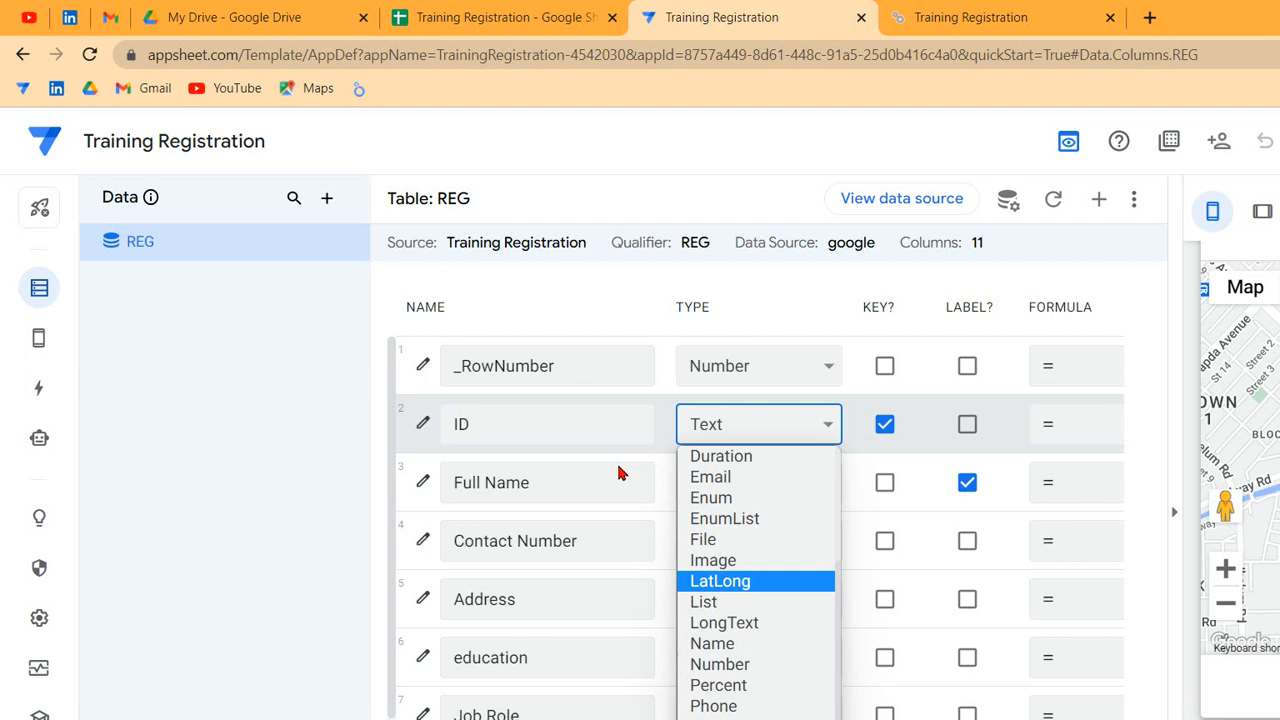
key("Down")
key("Down")
key("Up")
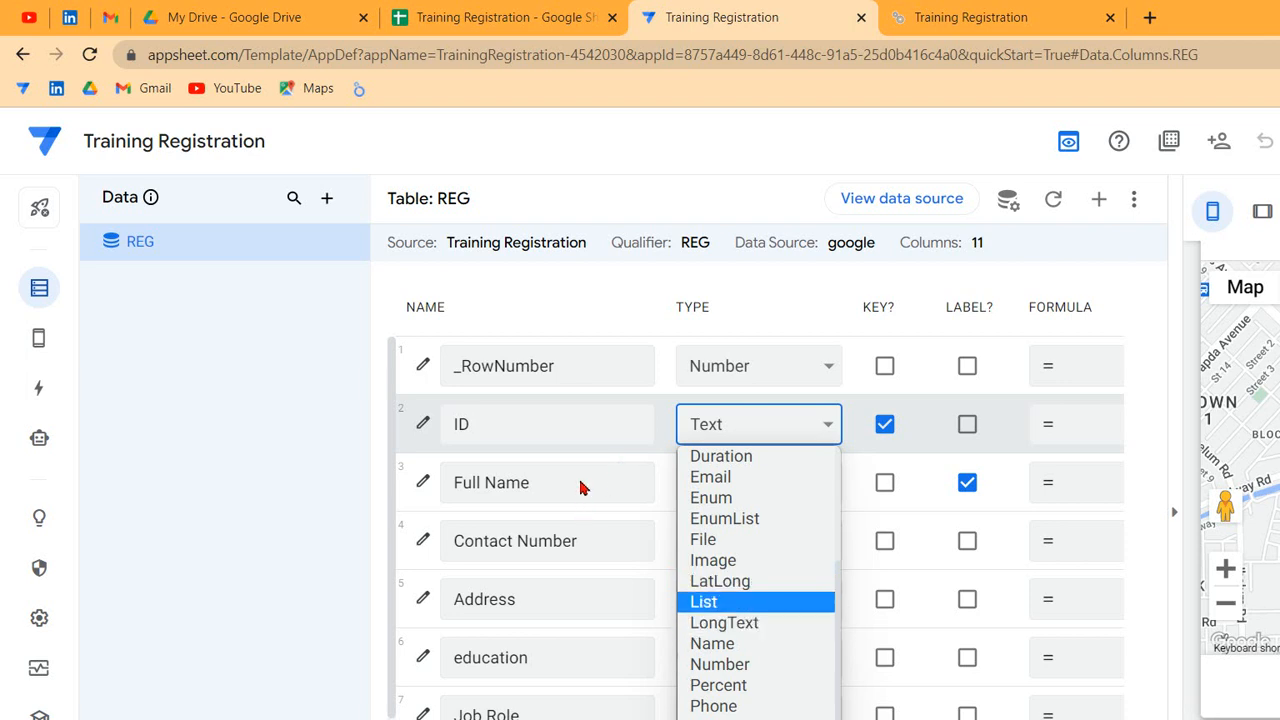
Examine the LongText, Name, Number, Percent and Phone types among the ID column's data type options.
key("Down")
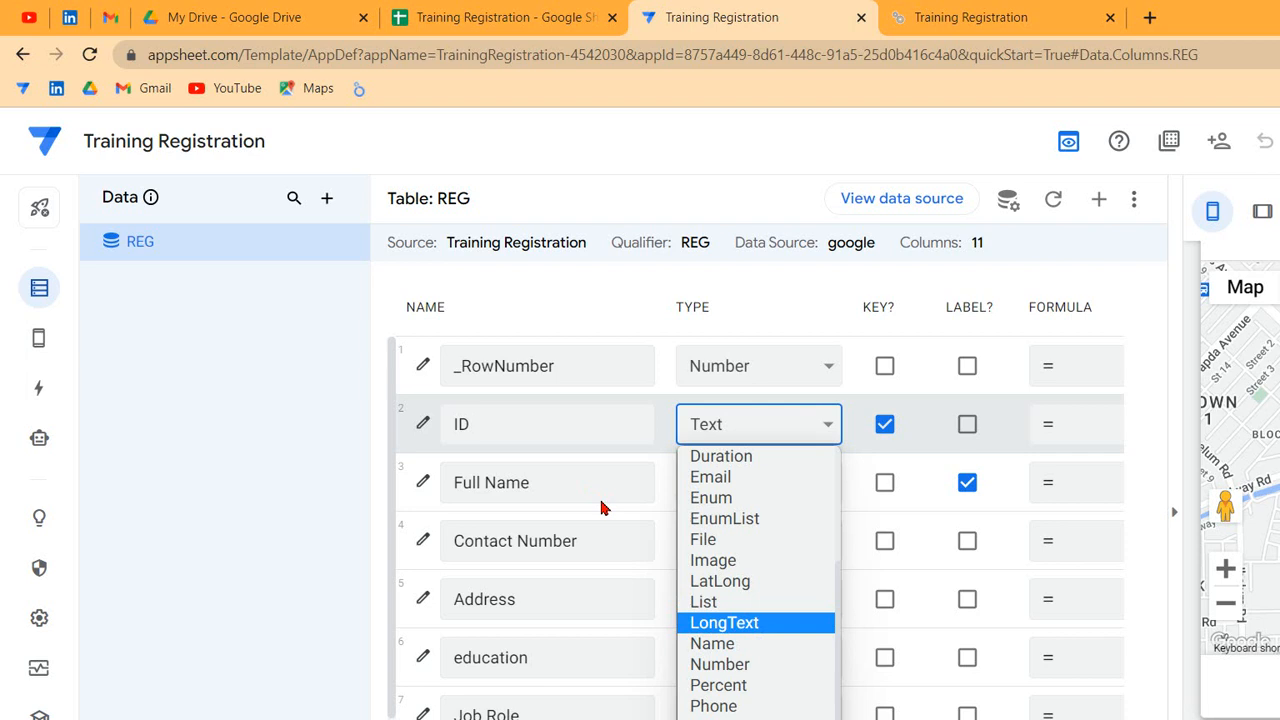
key("Down")
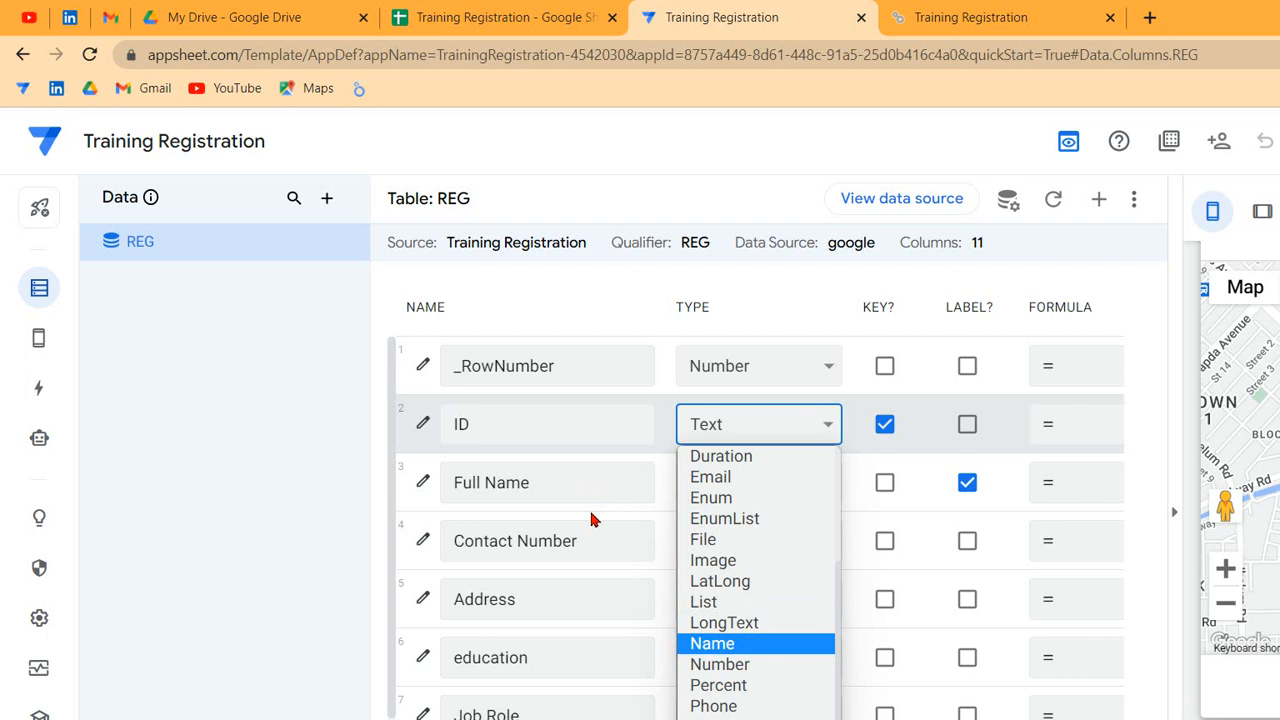
key("Down")
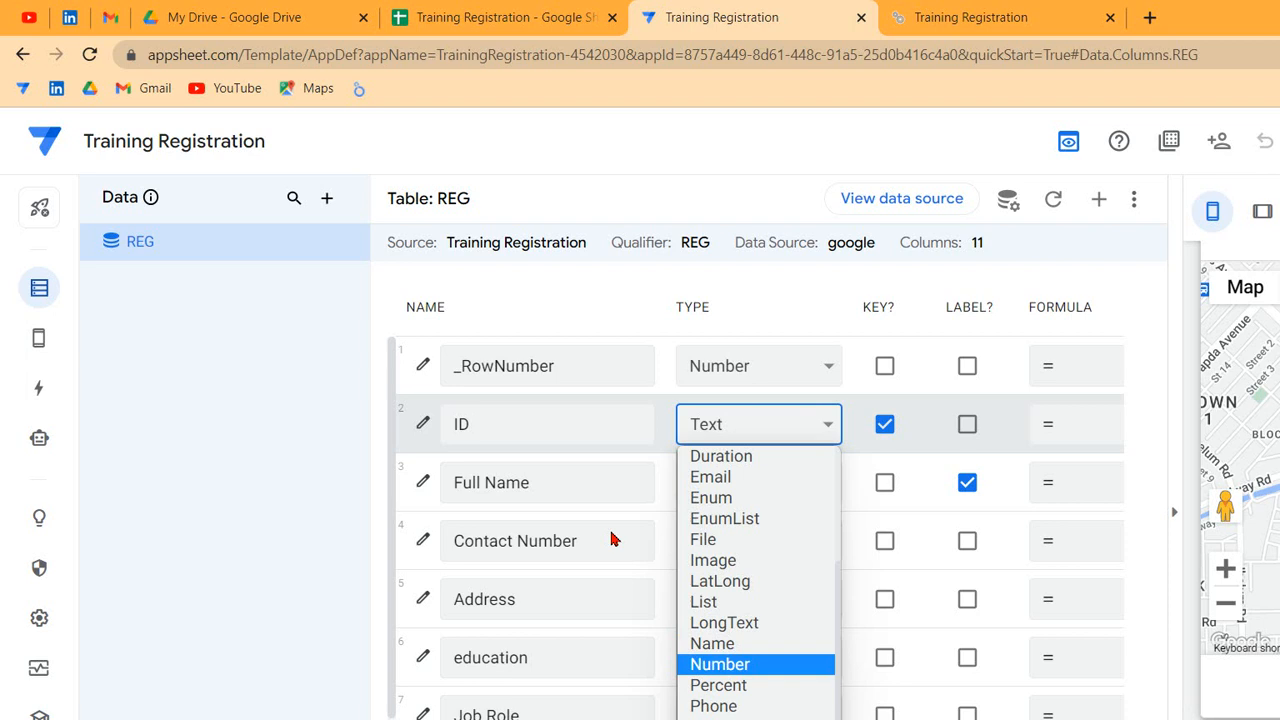
key("Down")
key("Down")
key("Down")
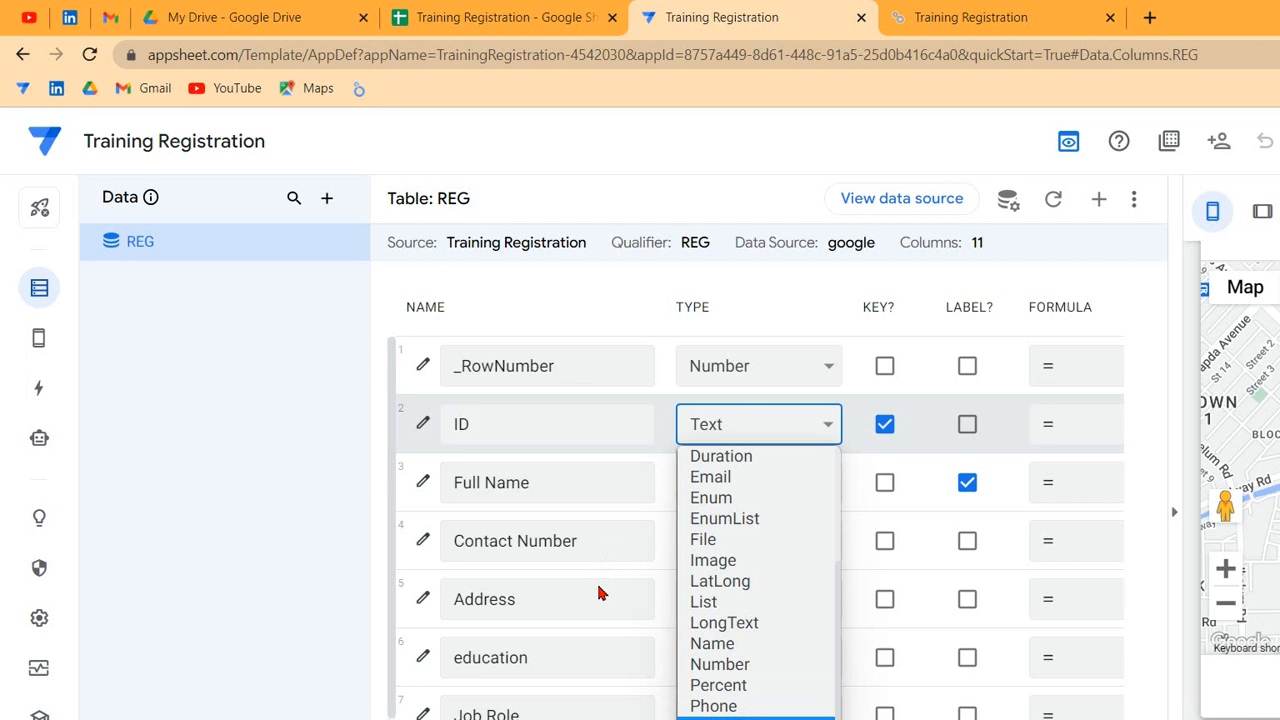
key("Up")
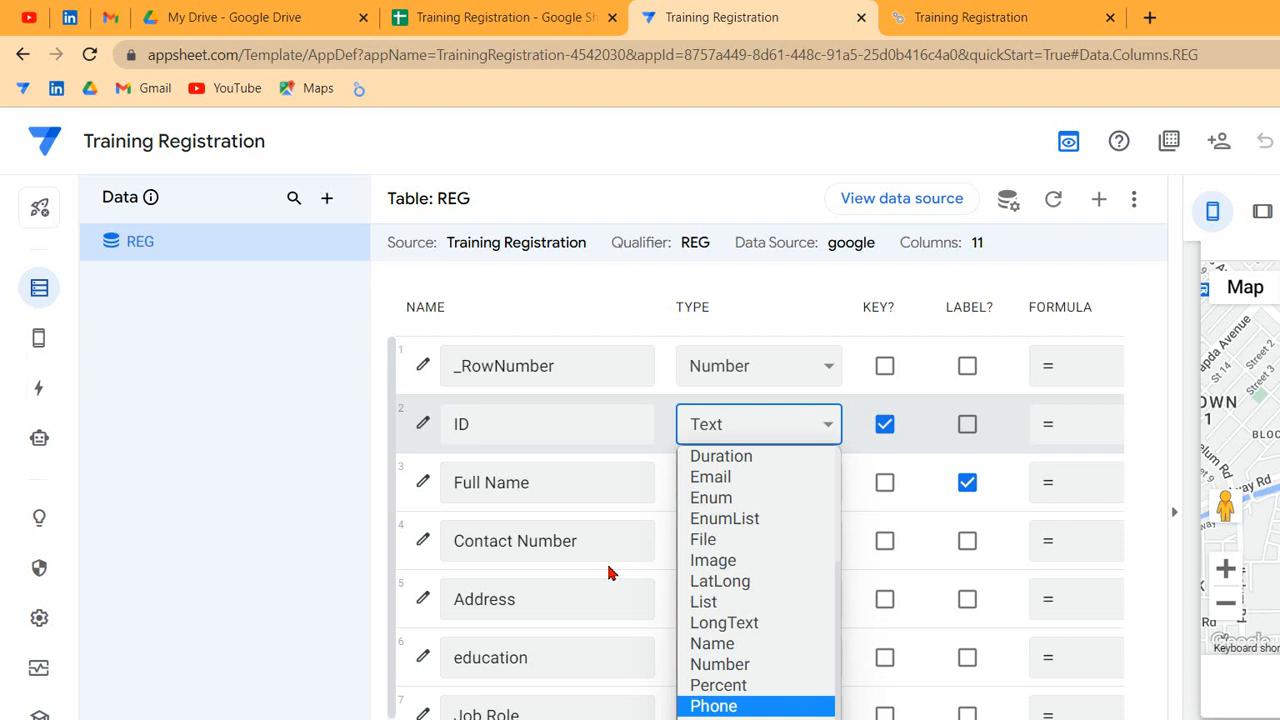
Review the remaining ID column types, including Ref, Show and Text, then close the list and view the REG table's Formula column.
key("Down")
key("Down")
key("Down")
key("Down")
key("Down")
key("Down")
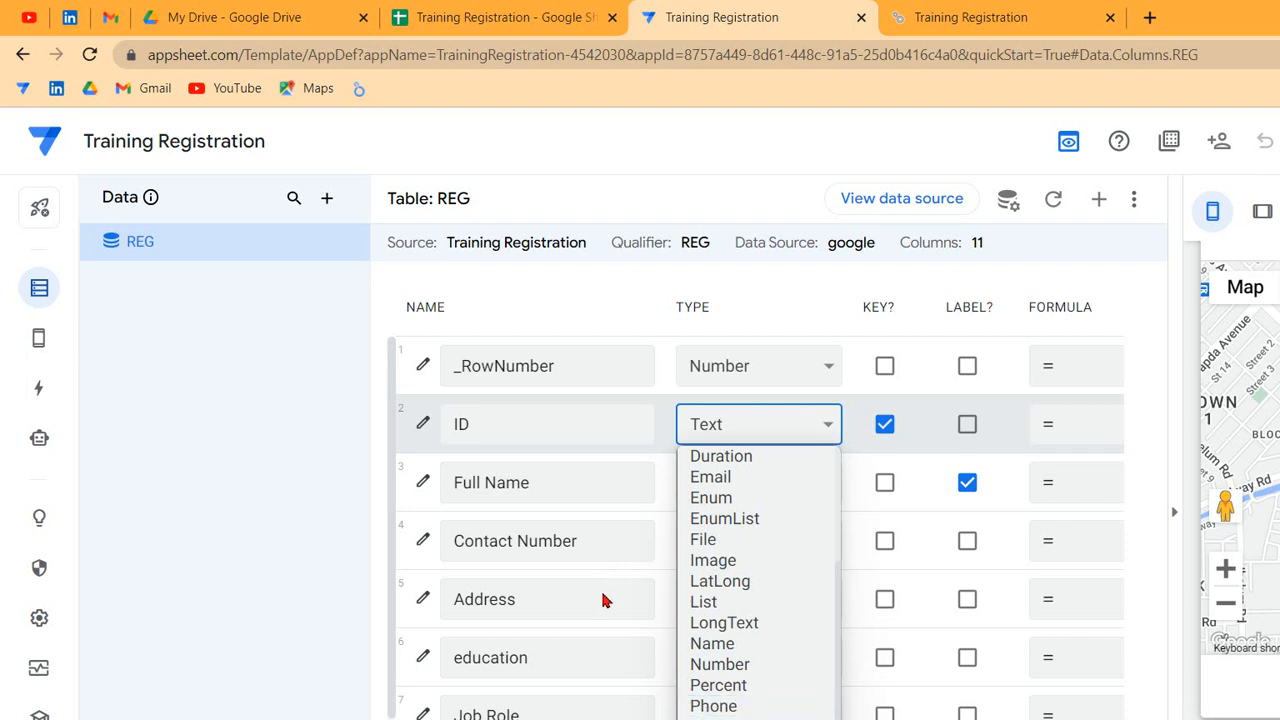
key("Up")
key("Up")
key("Up")
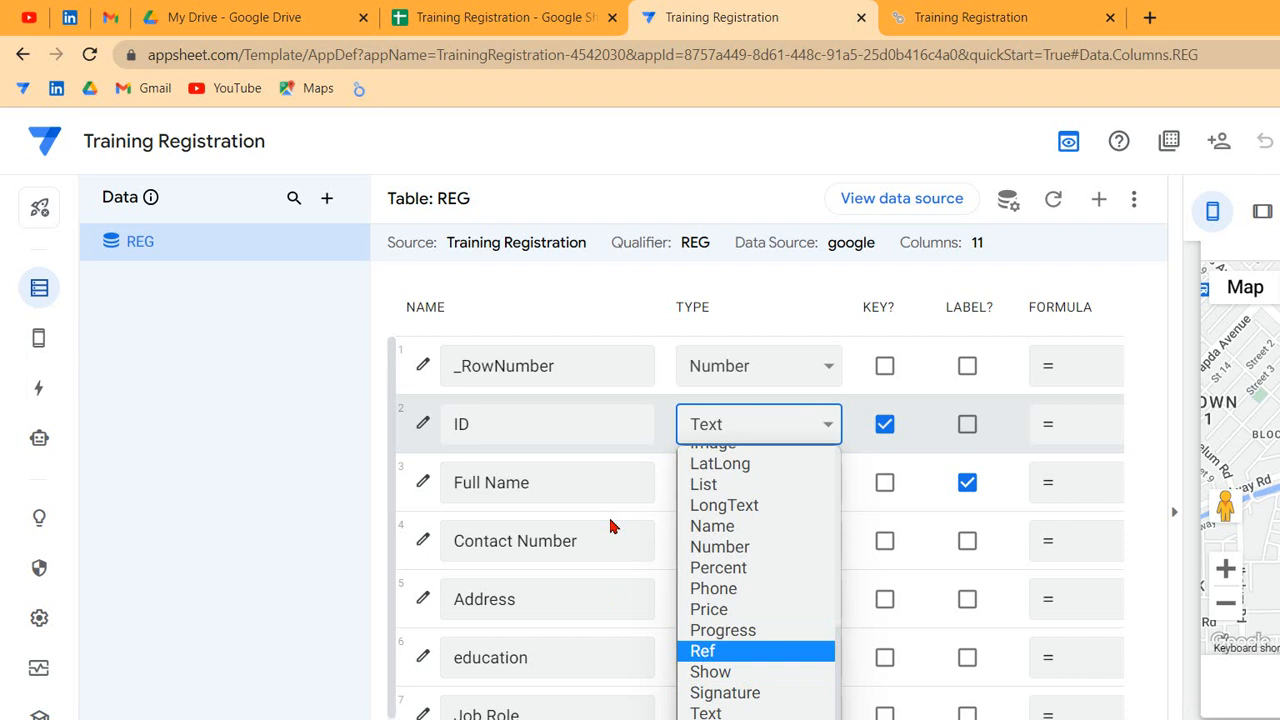
key("Down")
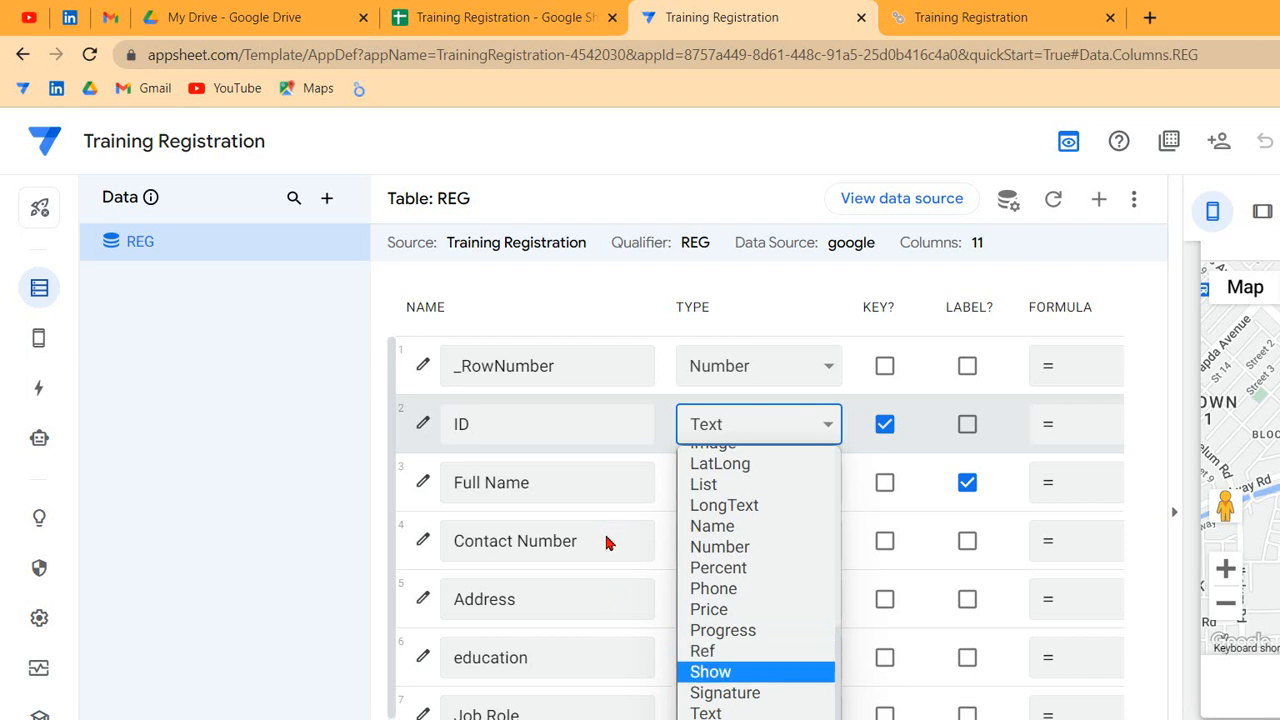
key("Down")
key("Down")
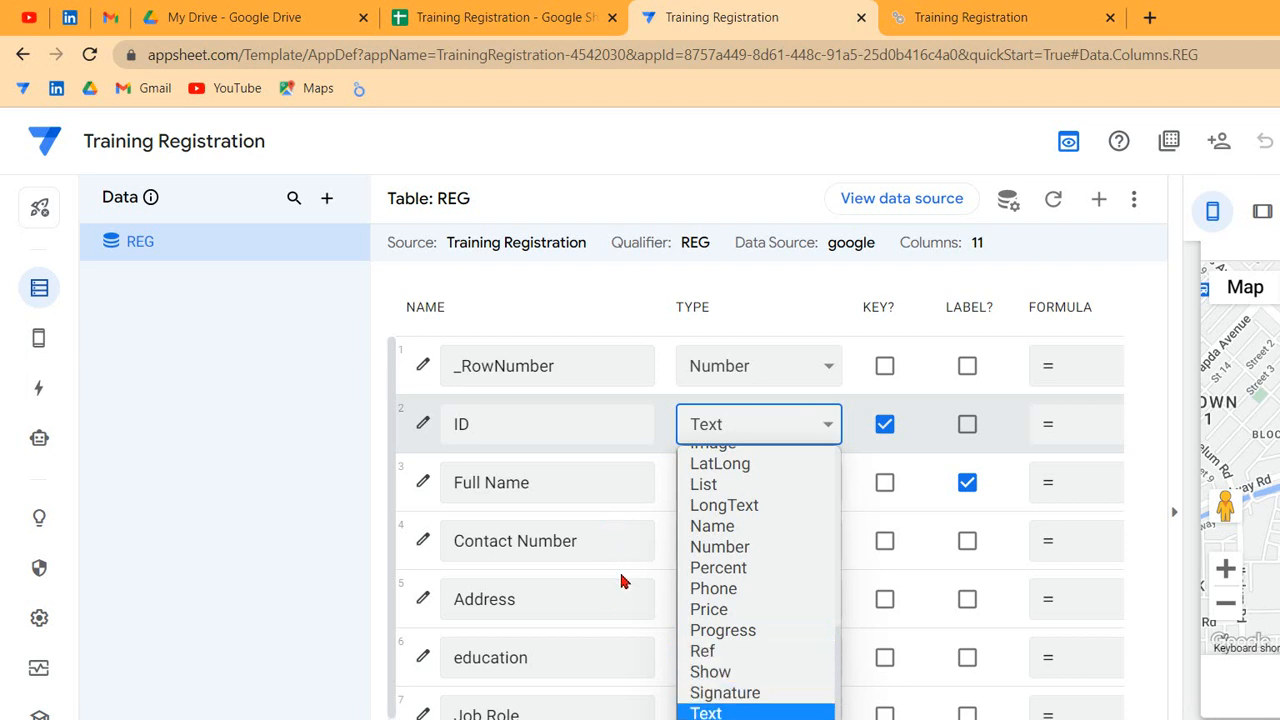
key("Down")
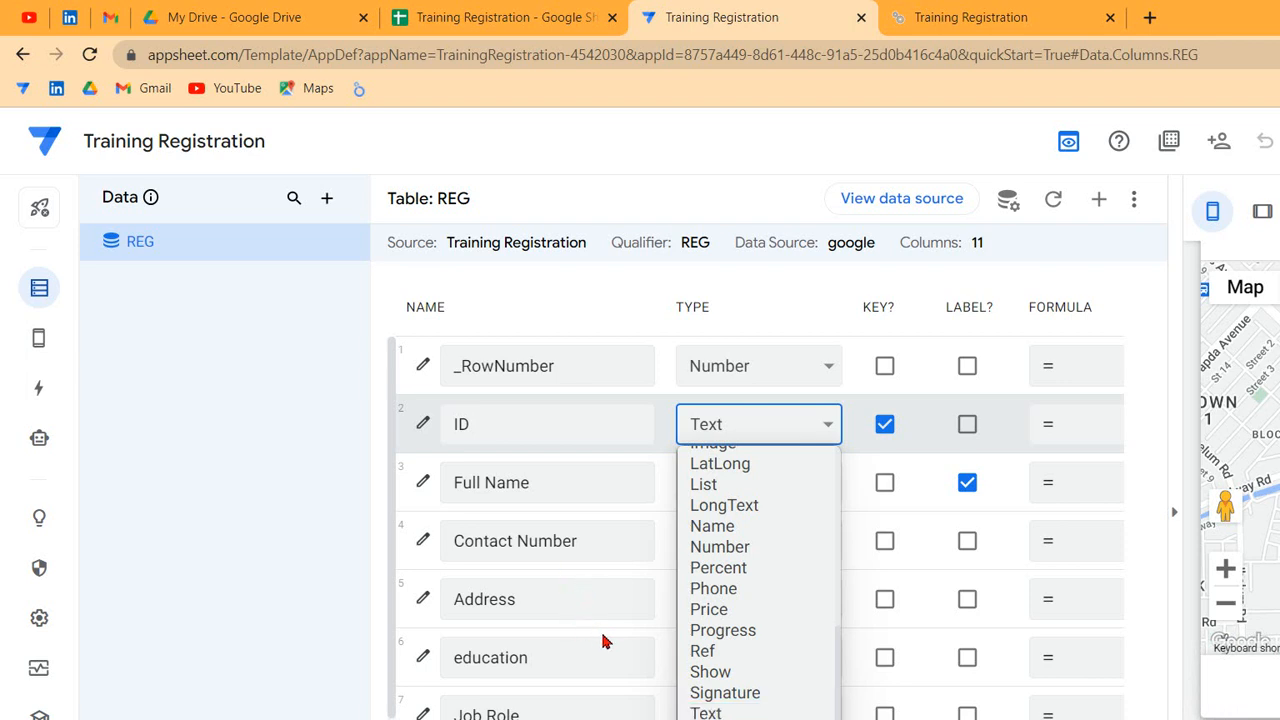
left_click(296, 428)
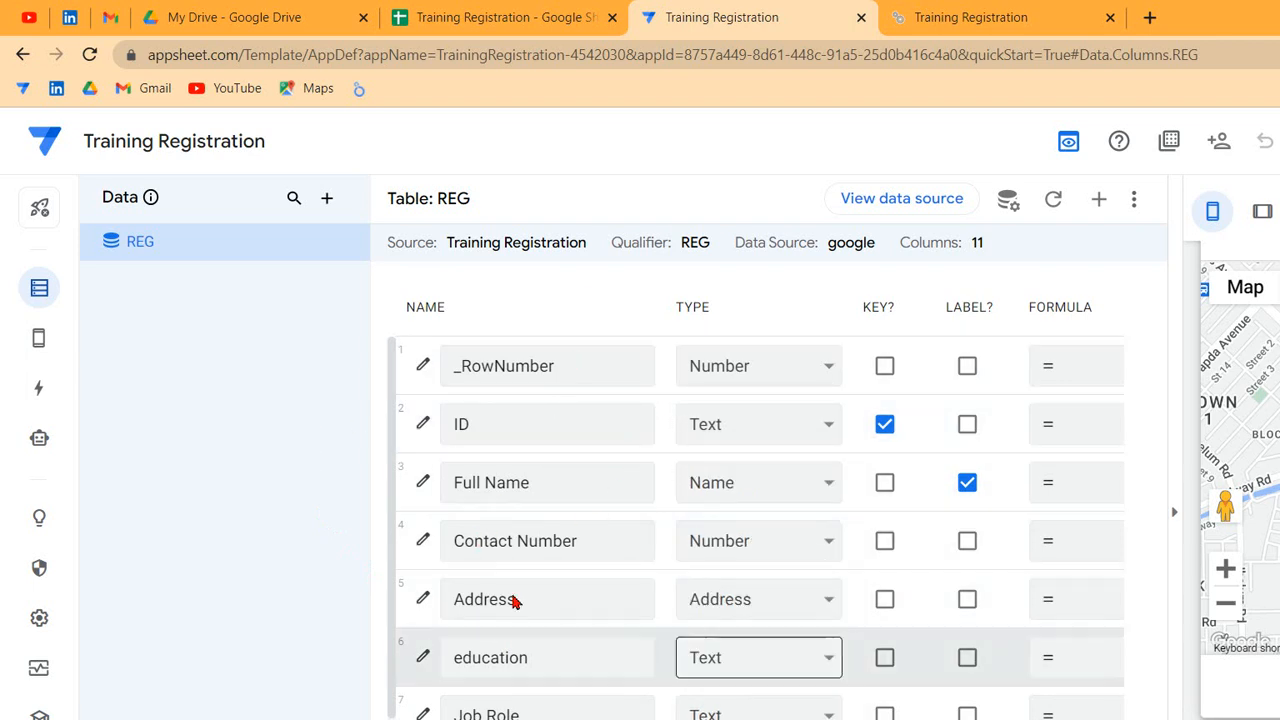
scroll(491, 663, "right", 3)
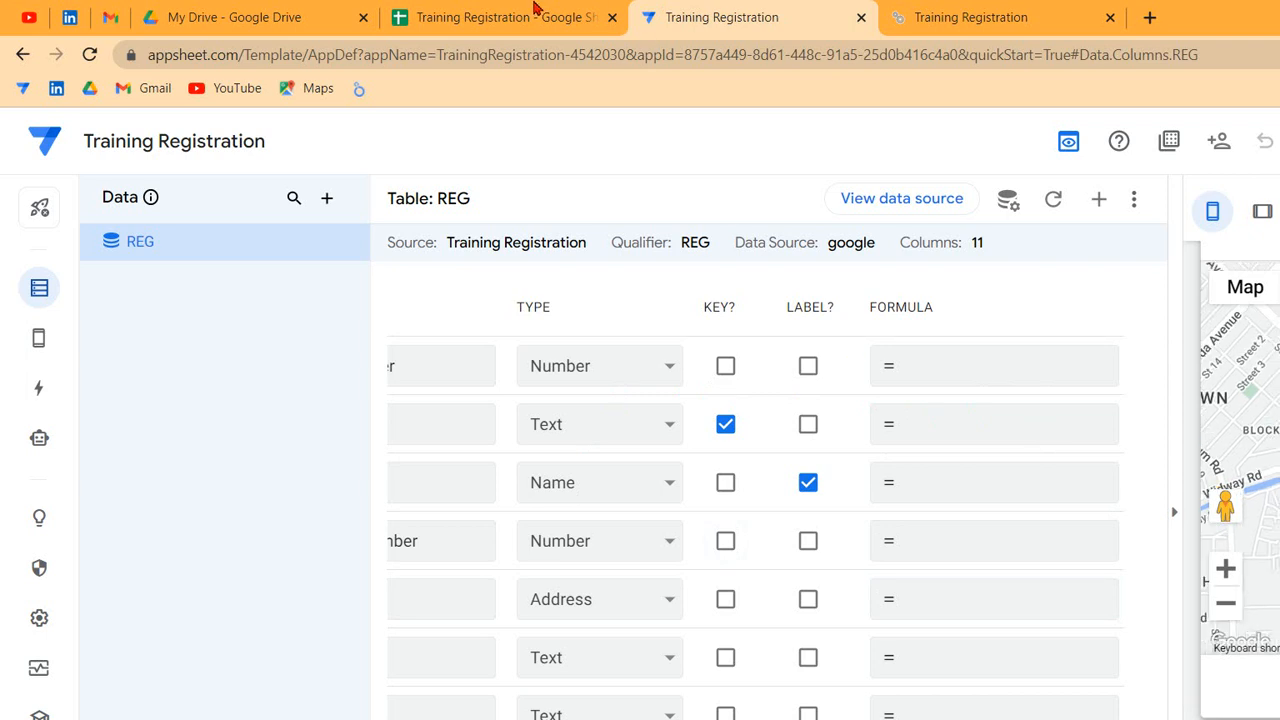
Switch to the Revenue and Expenses app in the other browser window and view its Loans and Earnings tables.
left_click(370, 10)
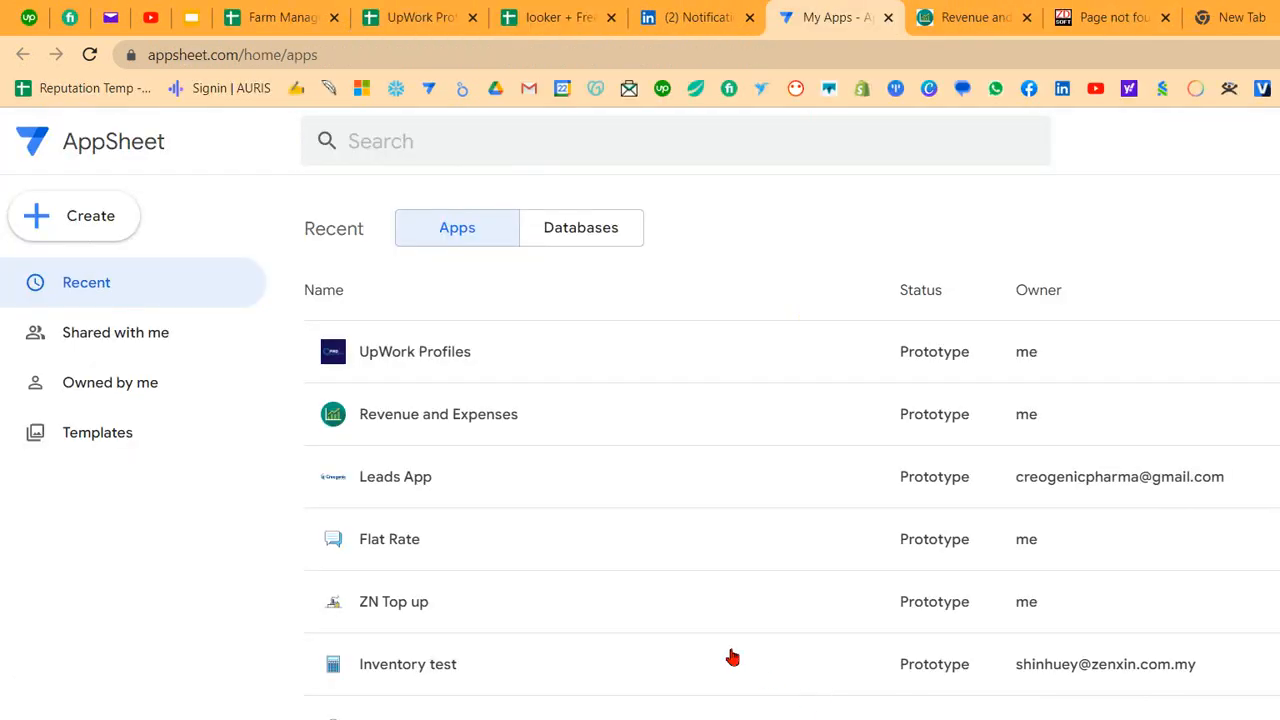
key("ctrl+Tab")
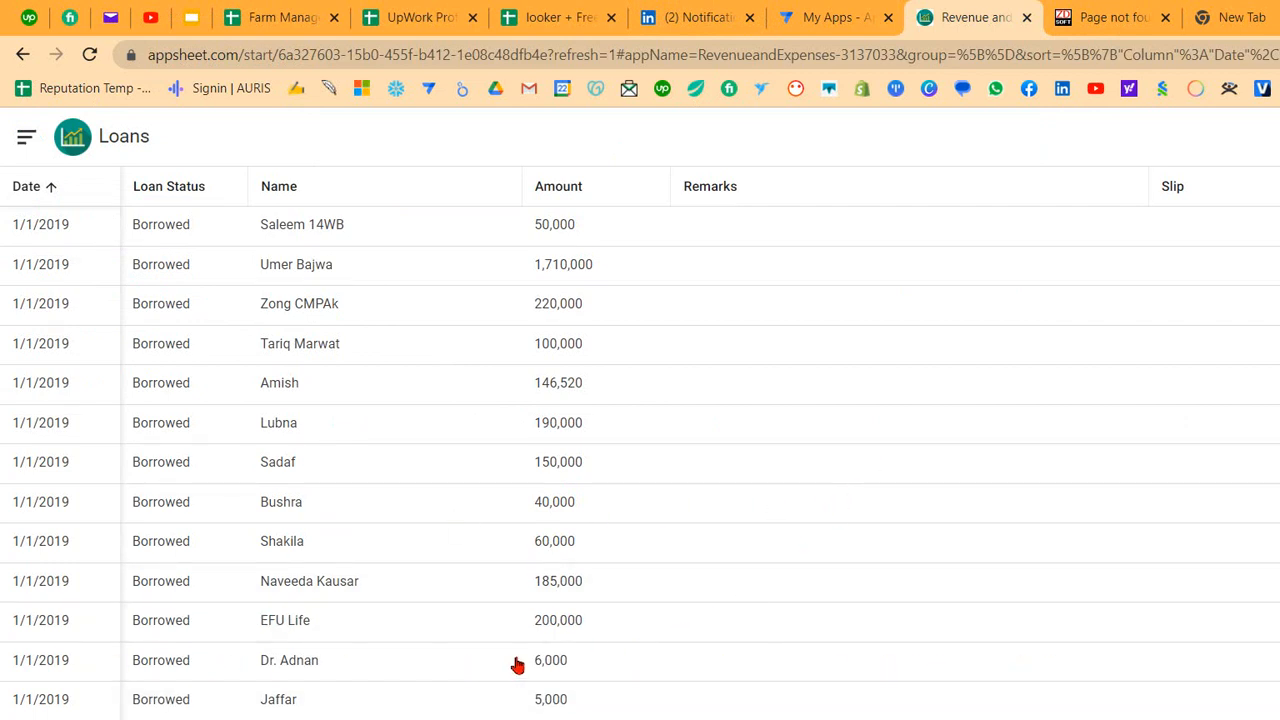
scroll(517, 663, "right", 3)
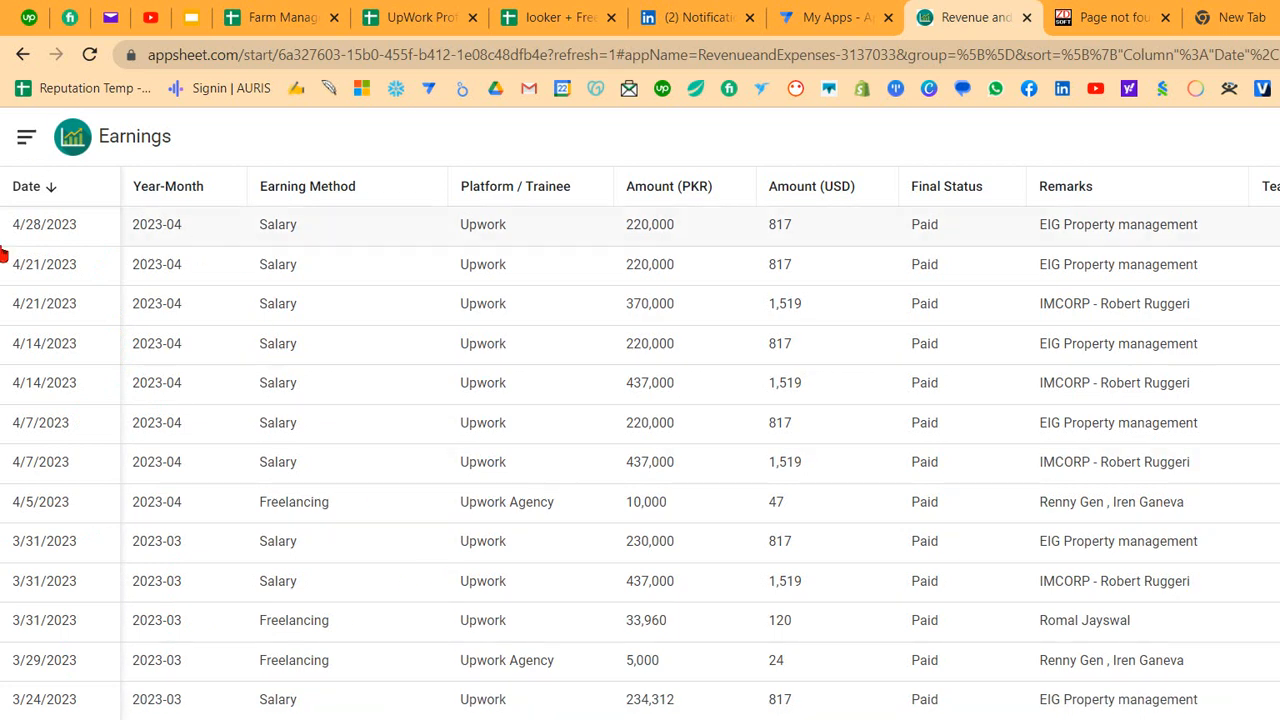
Return to the Training Registration app editor, hide the REG table's ID column and view its Show_If expression.
left_click(944, 712)
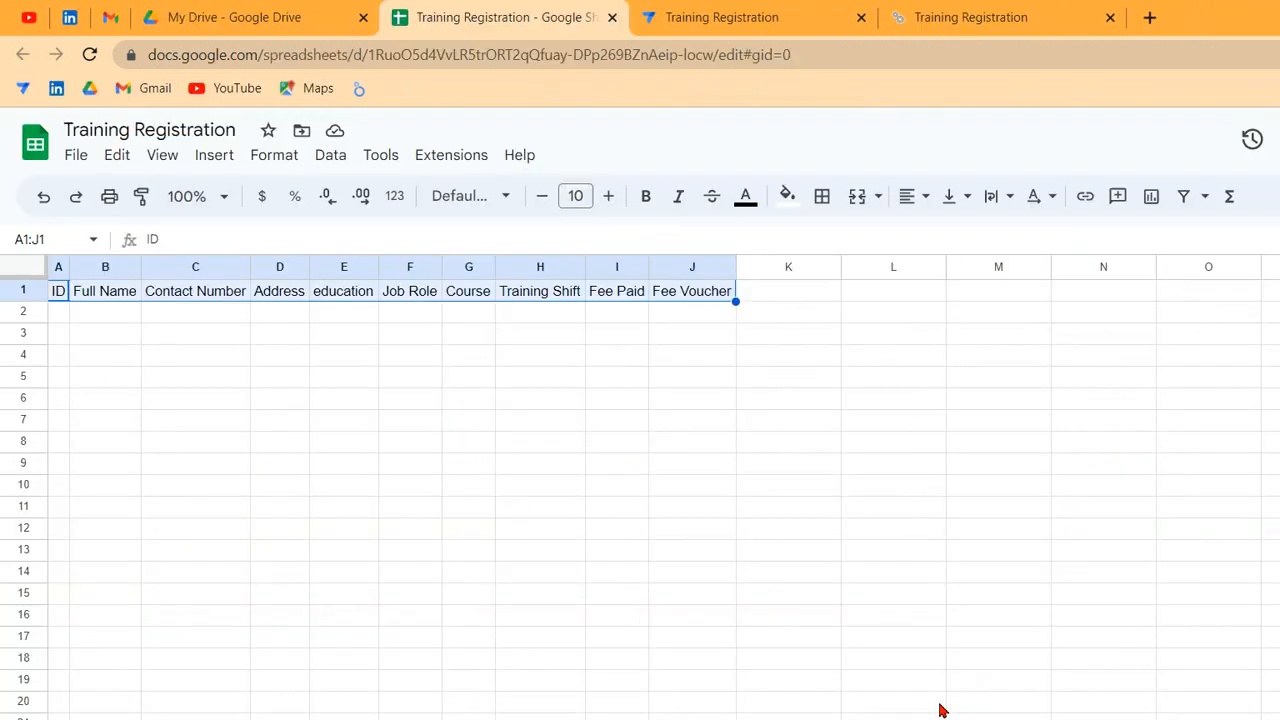
left_click(645, 15)
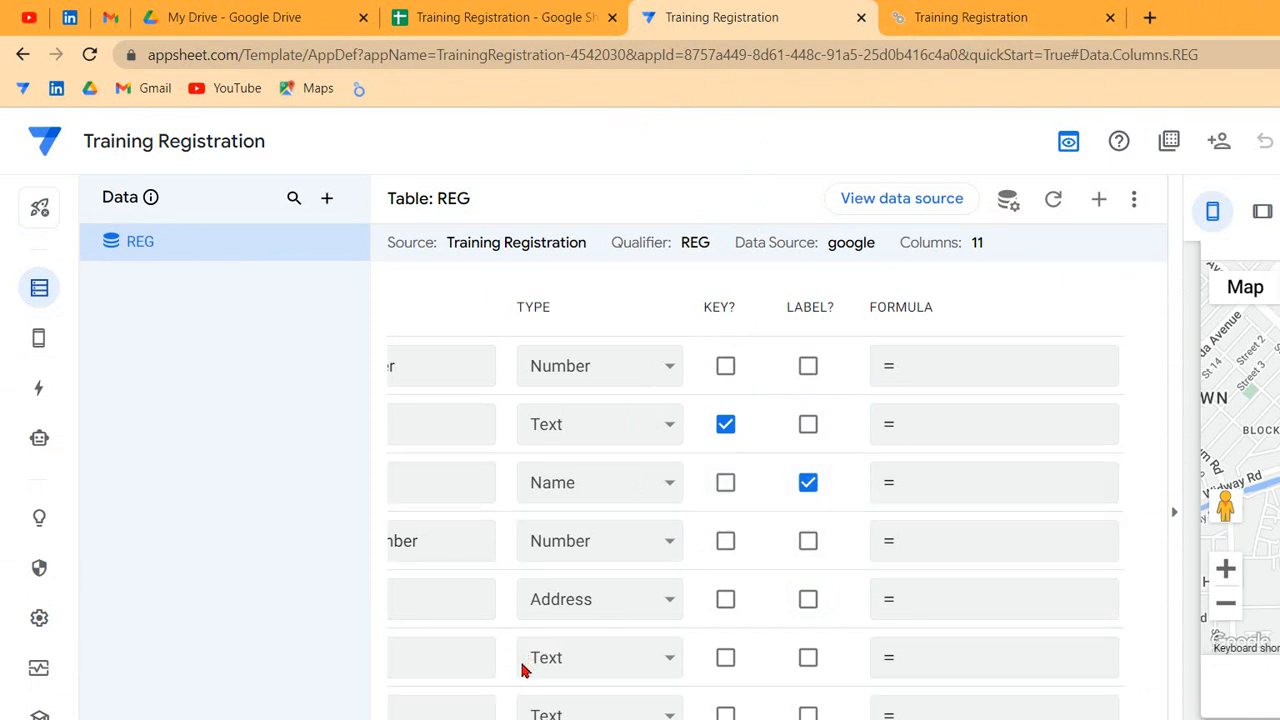
scroll(525, 668, "right", 5)
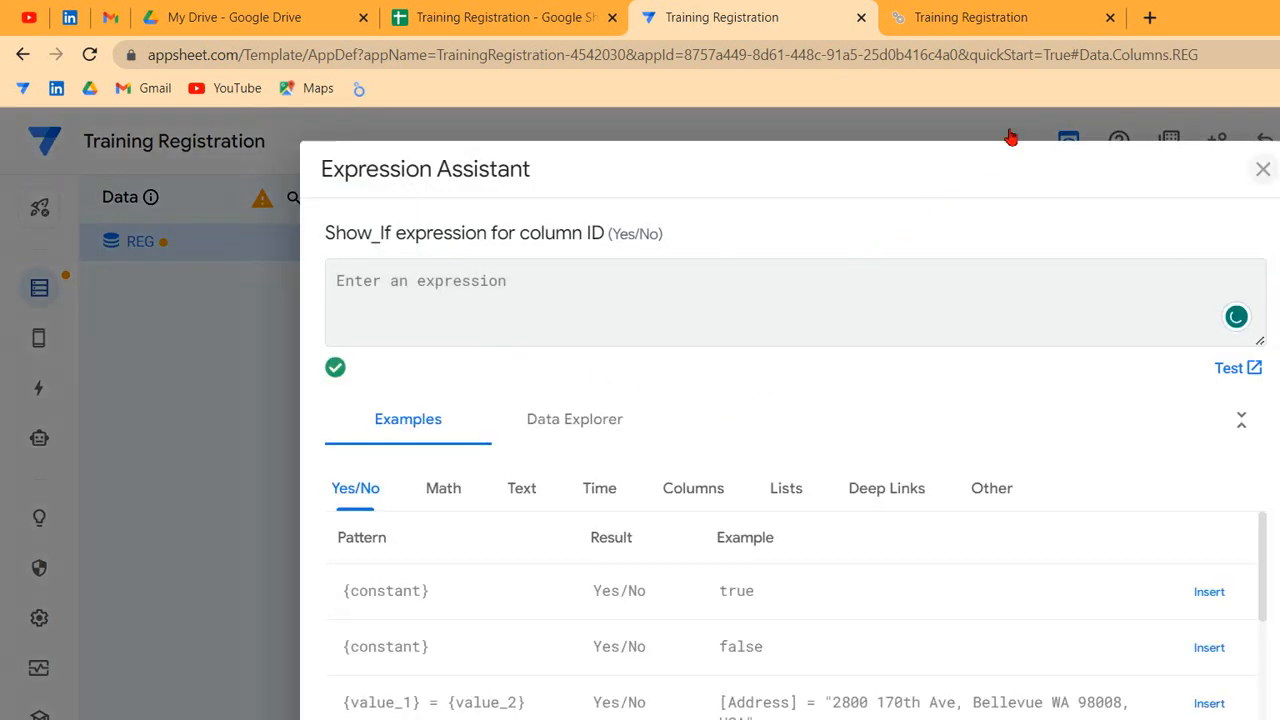
left_click(1010, 137)
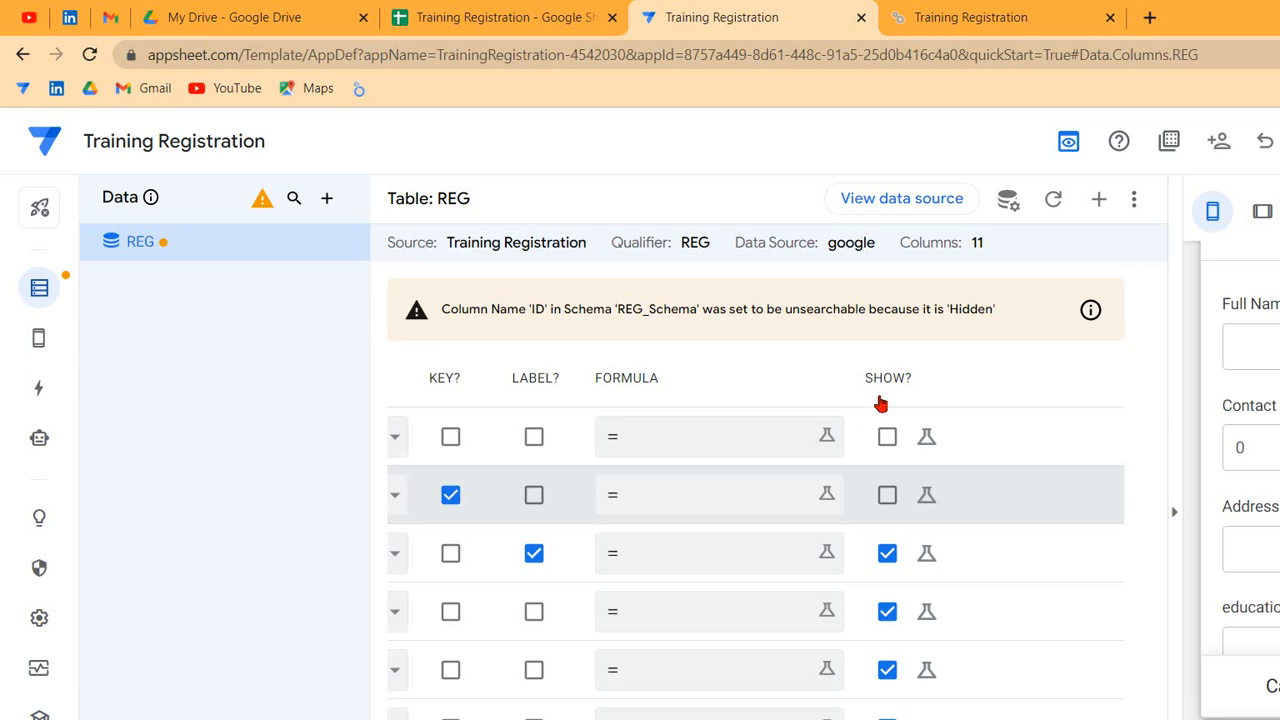
Make the REG table's Full Name column both editable and required.
scroll(530, 667, "right", 2)
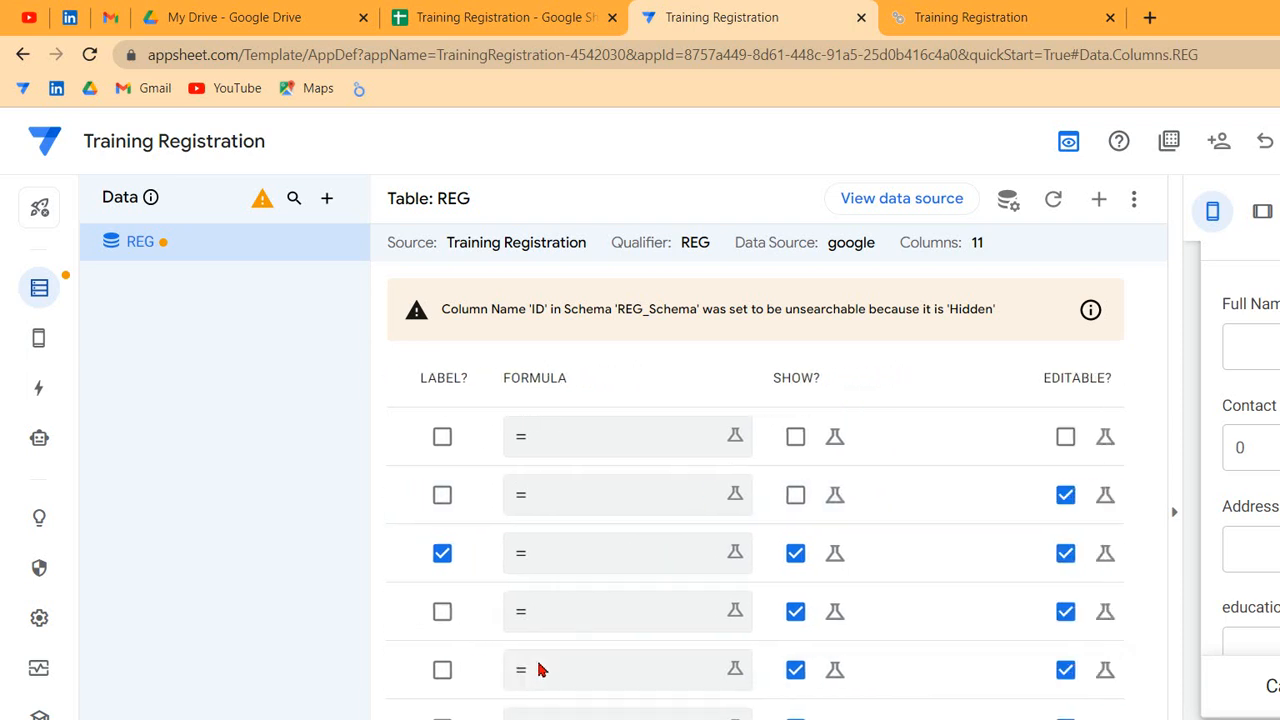
scroll(566, 665, "right", 7)
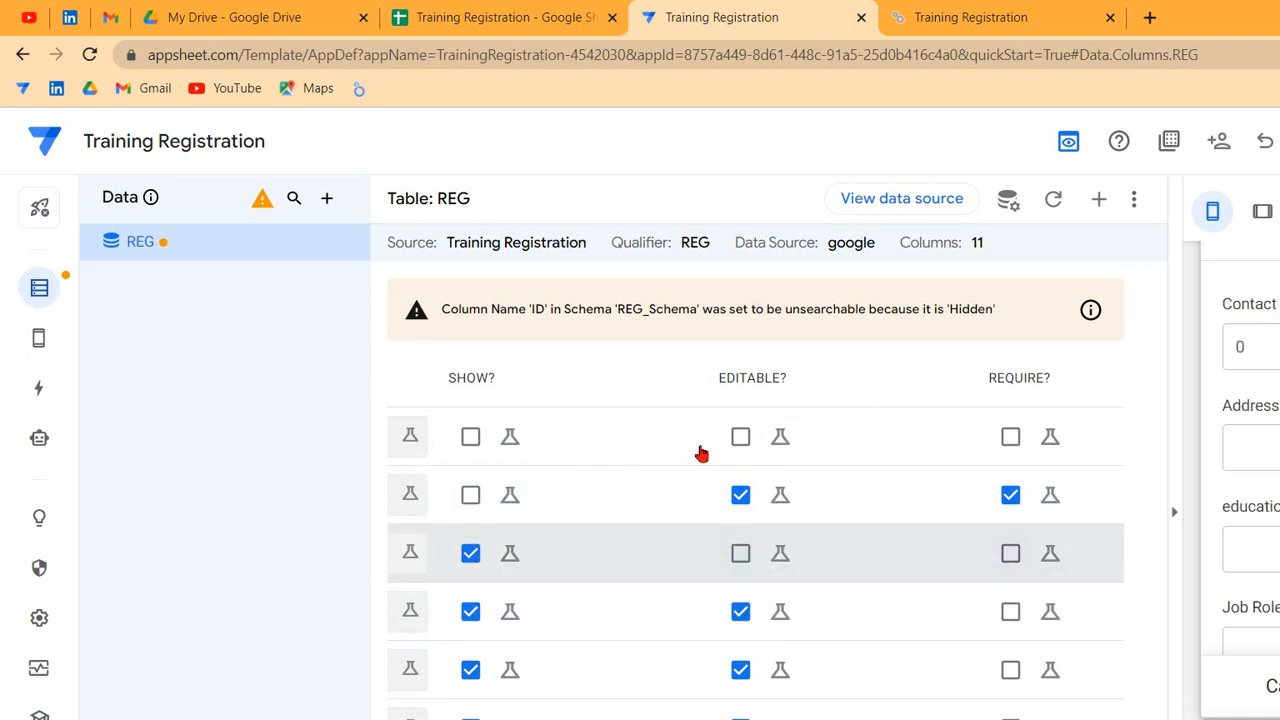
scroll(1220, 430, "down", 5)
scroll(1220, 443, "up", 5)
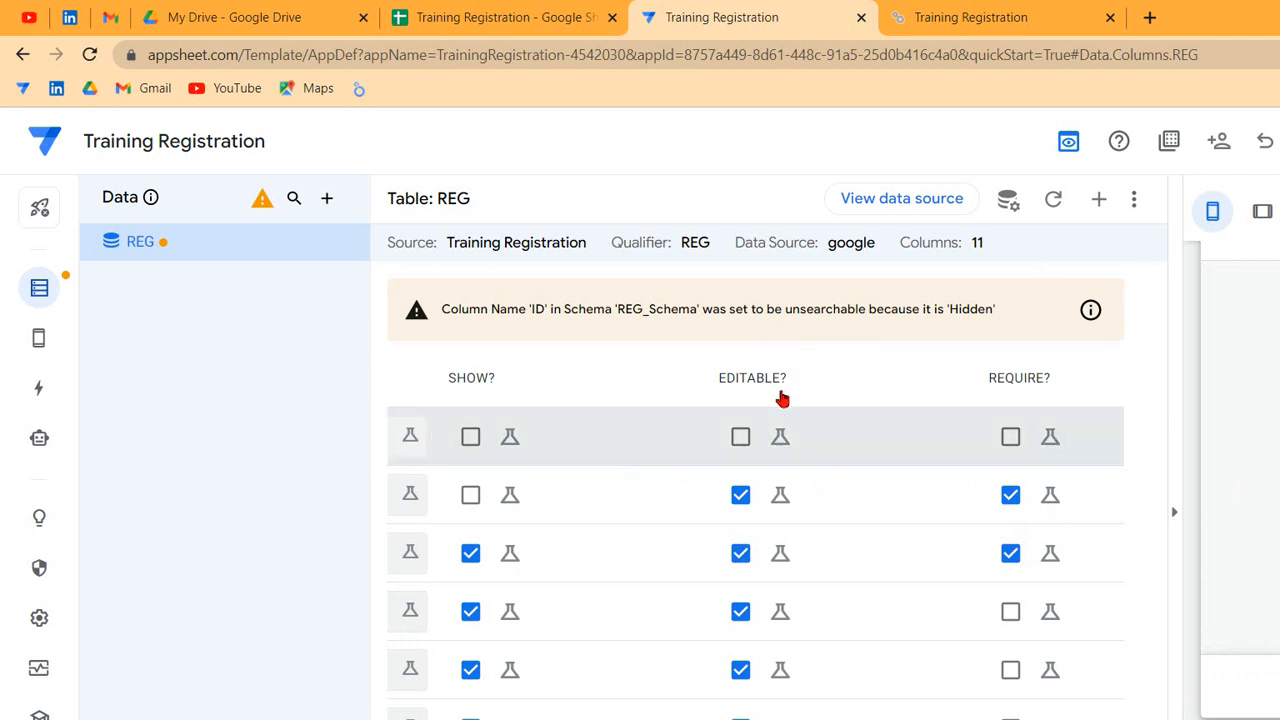
scroll(514, 666, "right", 5)
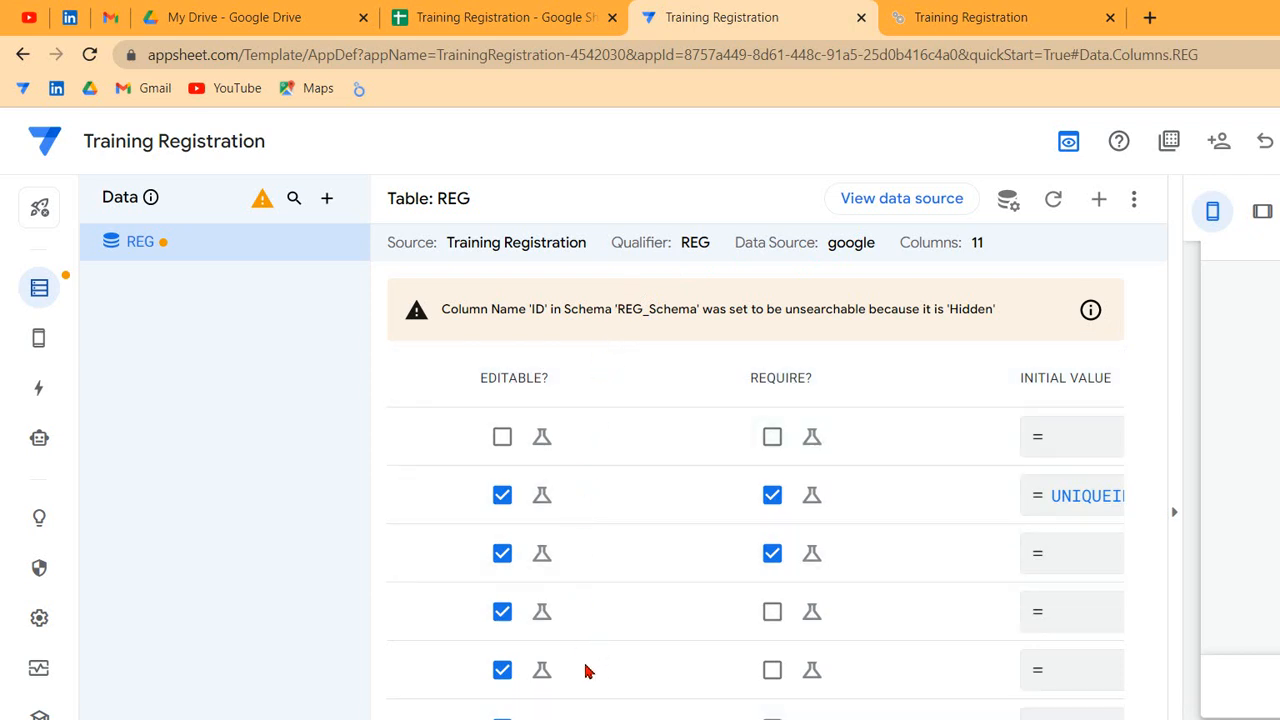
Inspect the Initial Value formula of the ID column in the Expression Assistant, then close it.
scroll(587, 671, "right", 3)
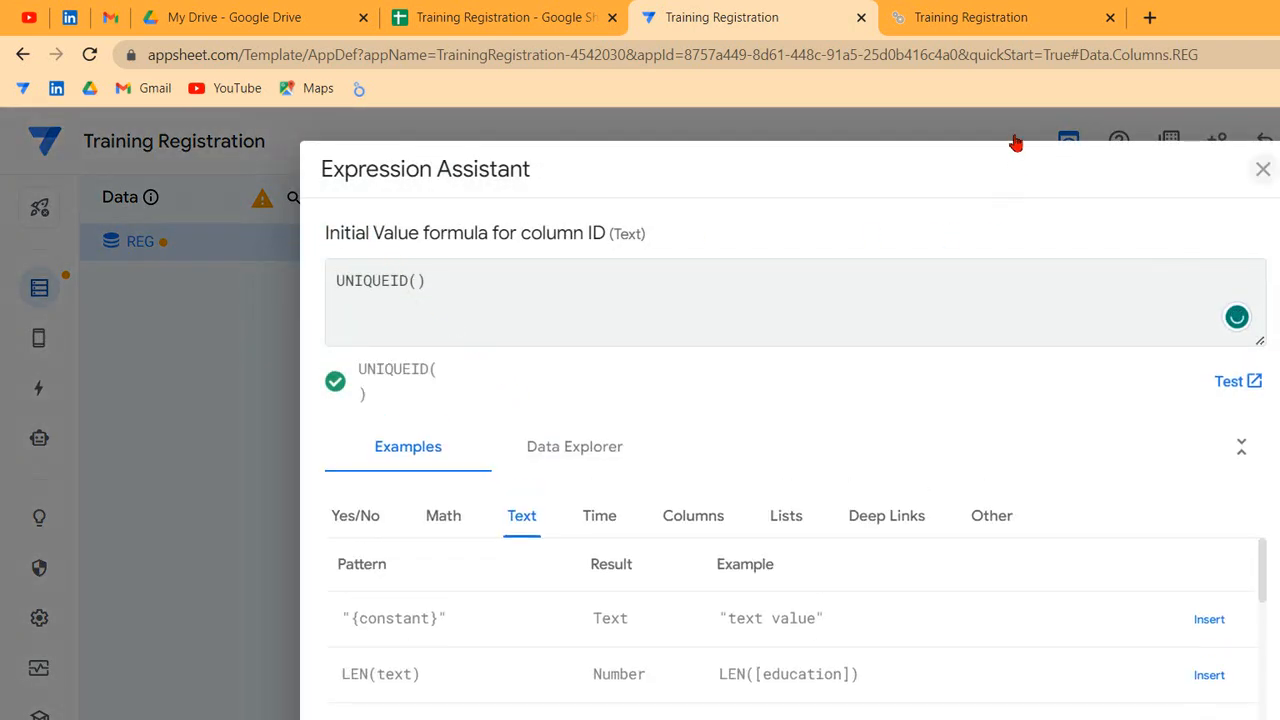
key("Tab")
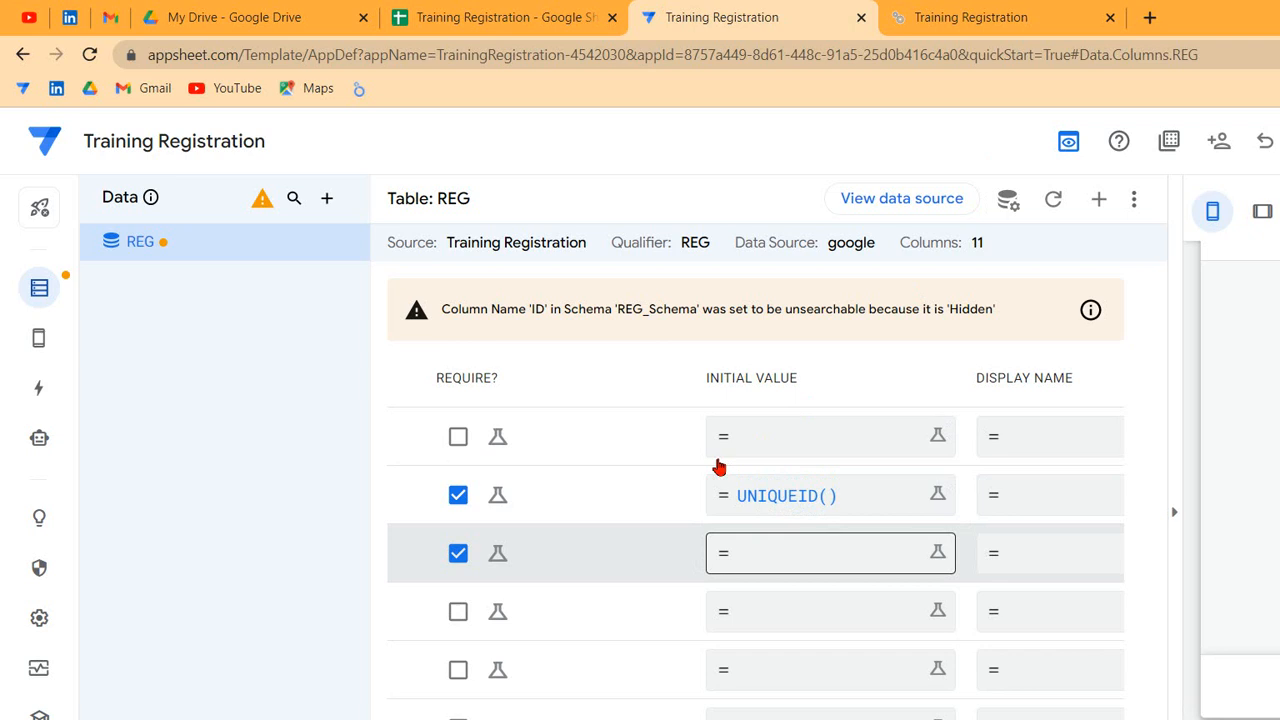
left_click(648, 540)
scroll(628, 667, "right", 5)
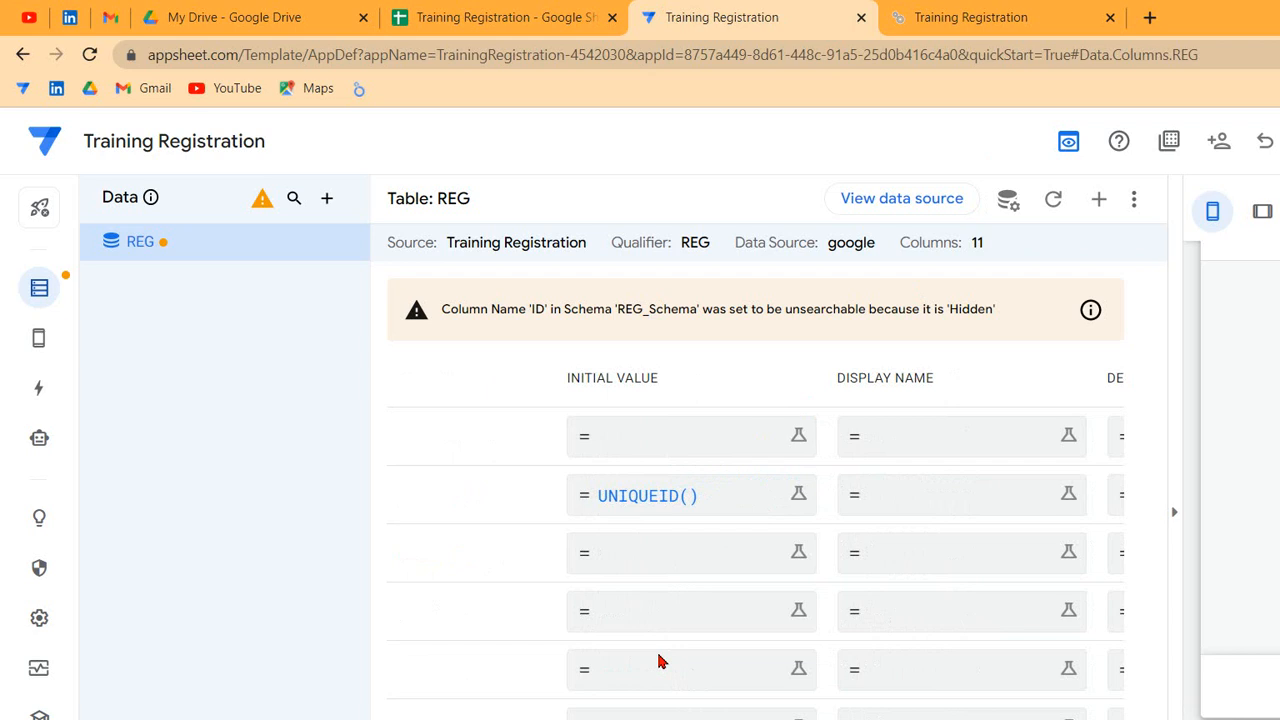
Examine the REG table's Display Name, Description, Search, Scan, NFC and PII column settings, then return to the column names.
left_click(622, 495)
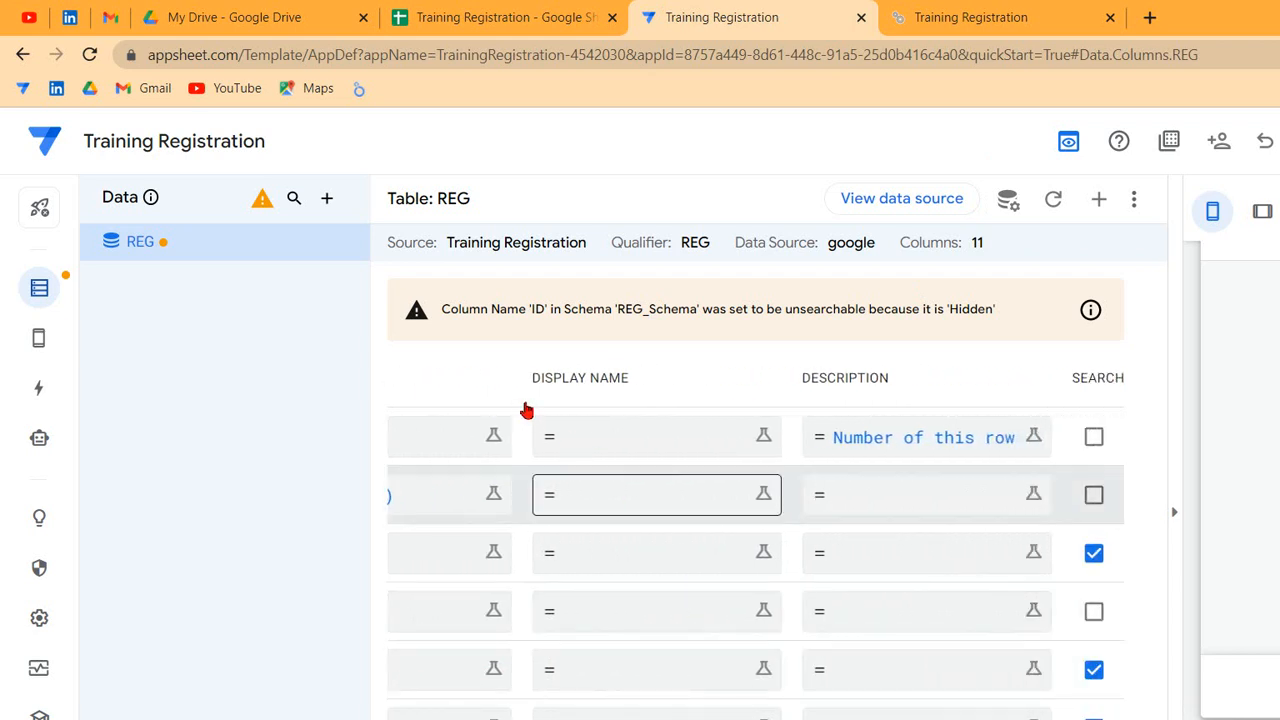
key("Tab")
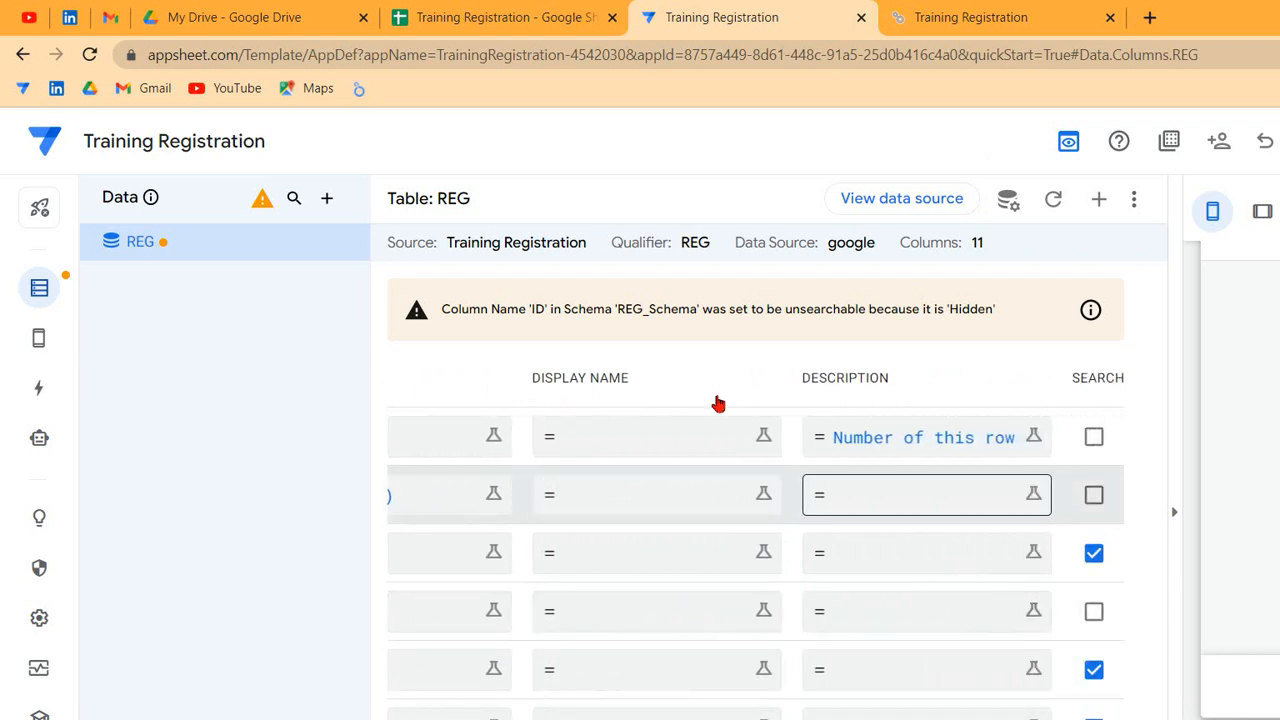
key("shift+Tab")
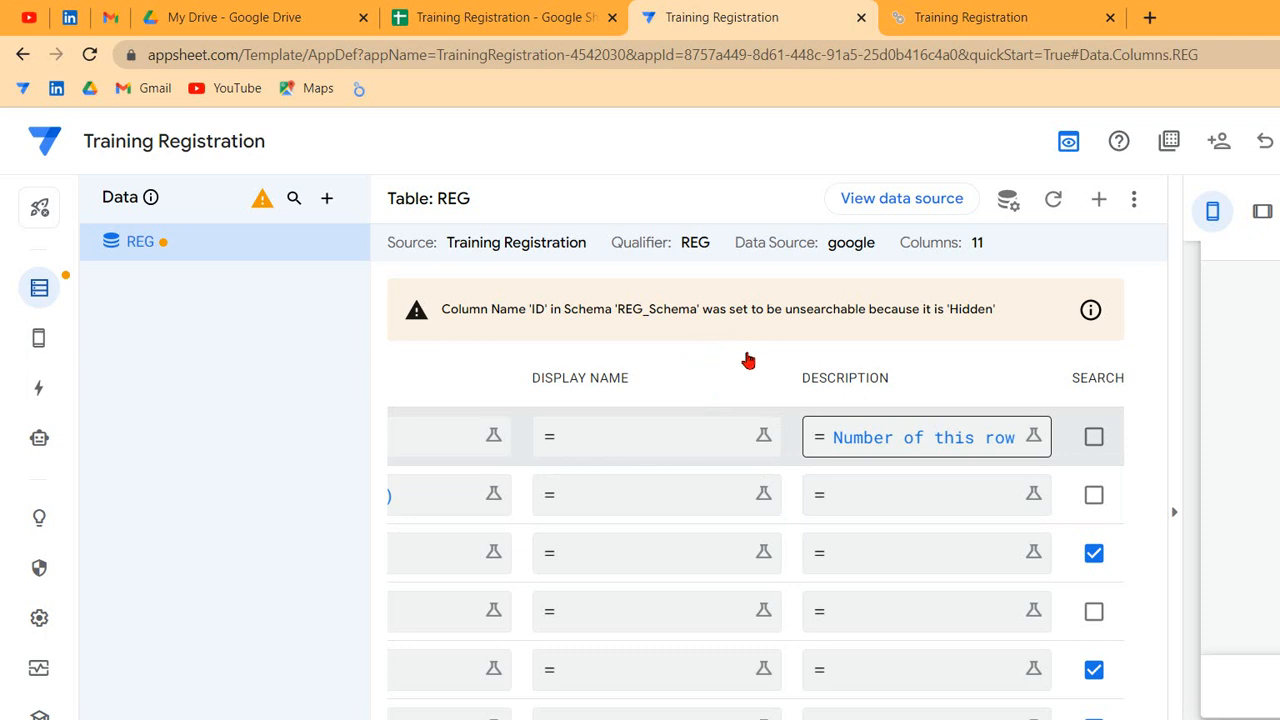
key("Tab")
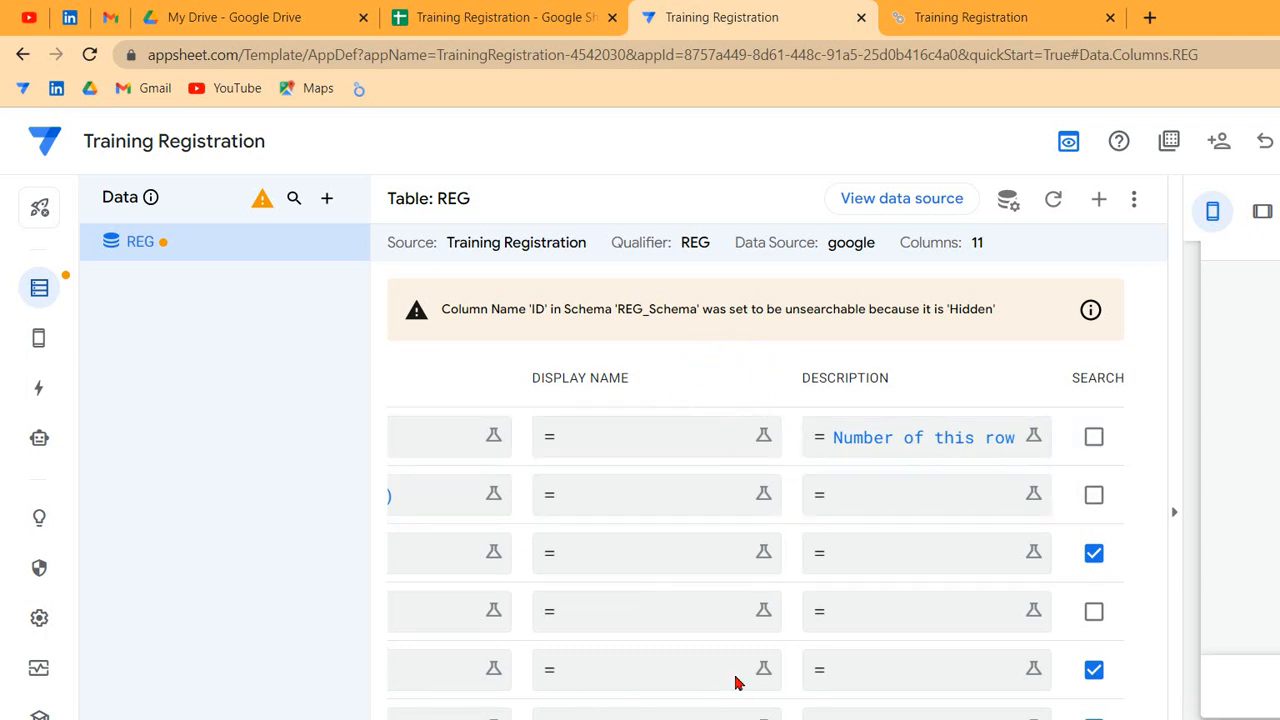
scroll(740, 667, "right", 3)
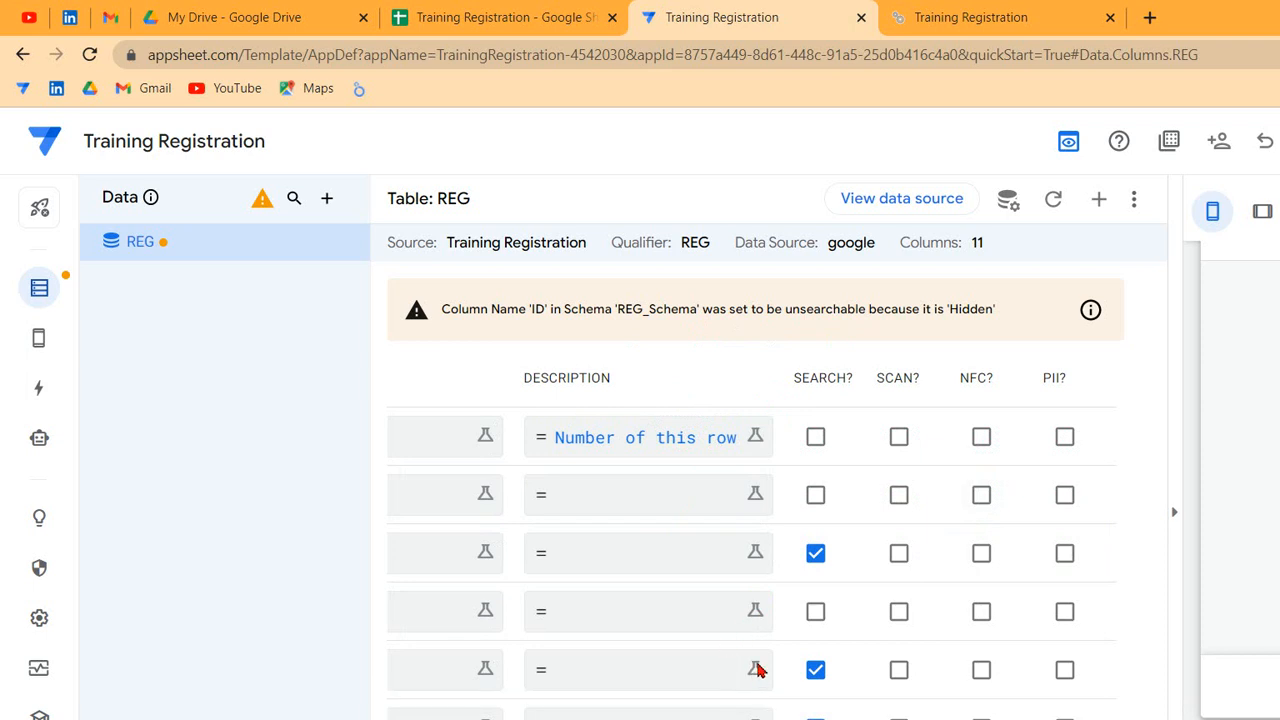
scroll(757, 669, "left", 10)
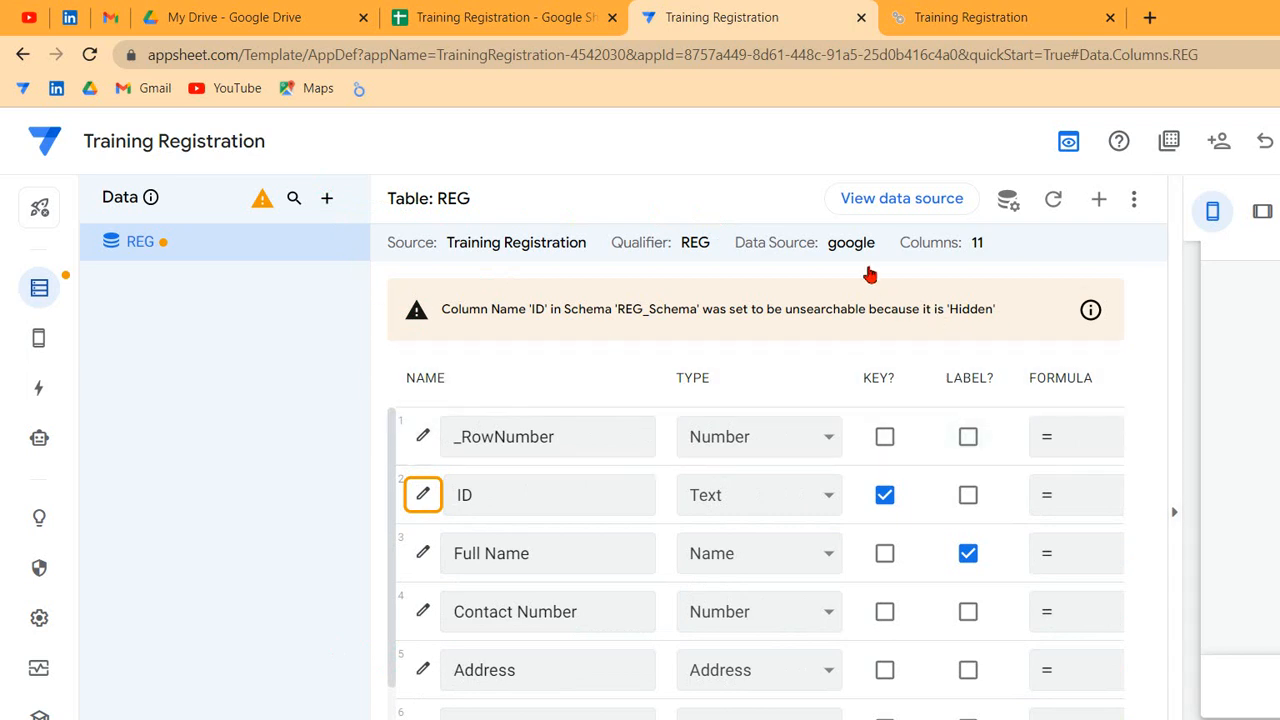
Review the REG table's source and qualifier details, check them against the Training Registration spreadsheet, and view the data source.
left_click_drag(362, 193, 490, 206)
double_click(556, 196)
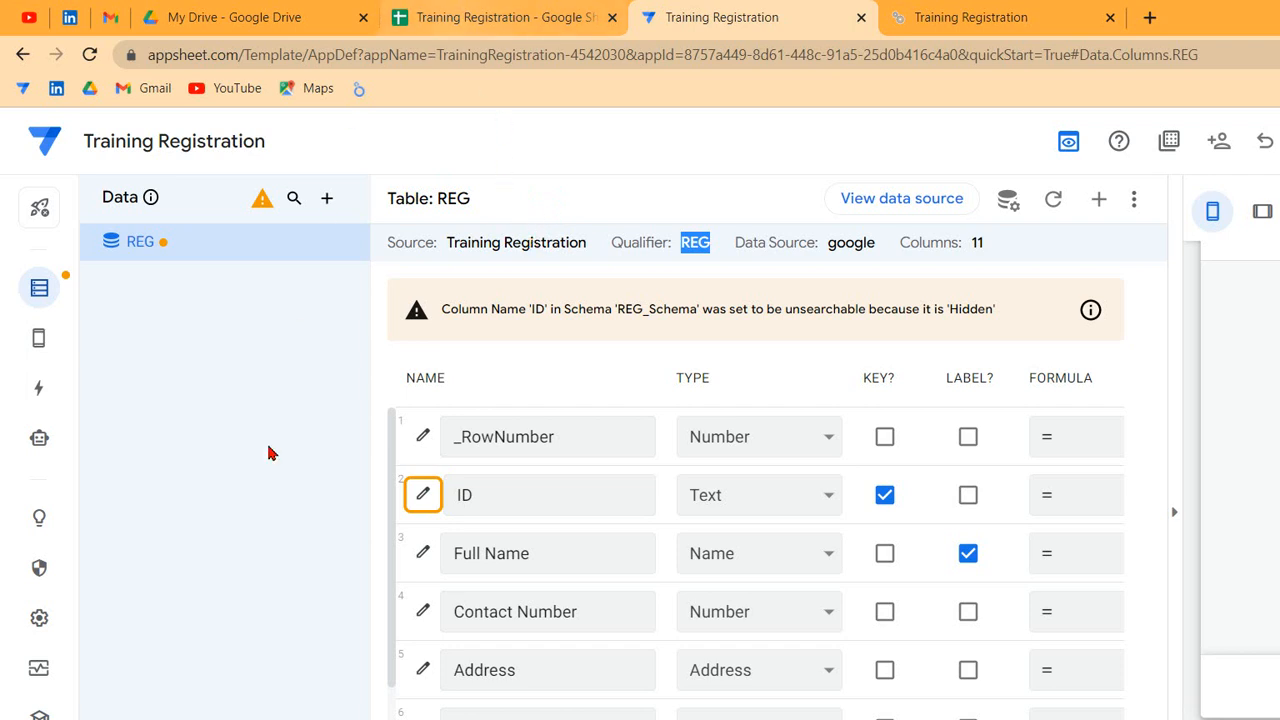
left_click(392, 10)
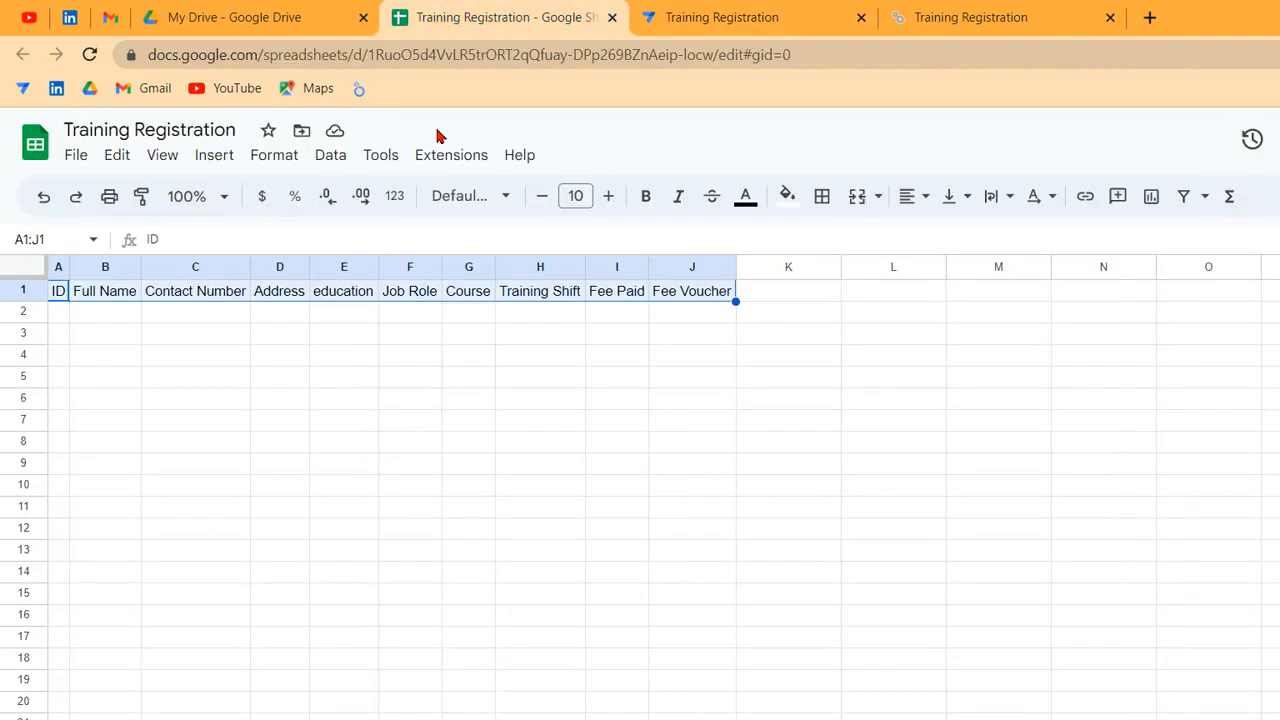
key("ctrl+Tab")
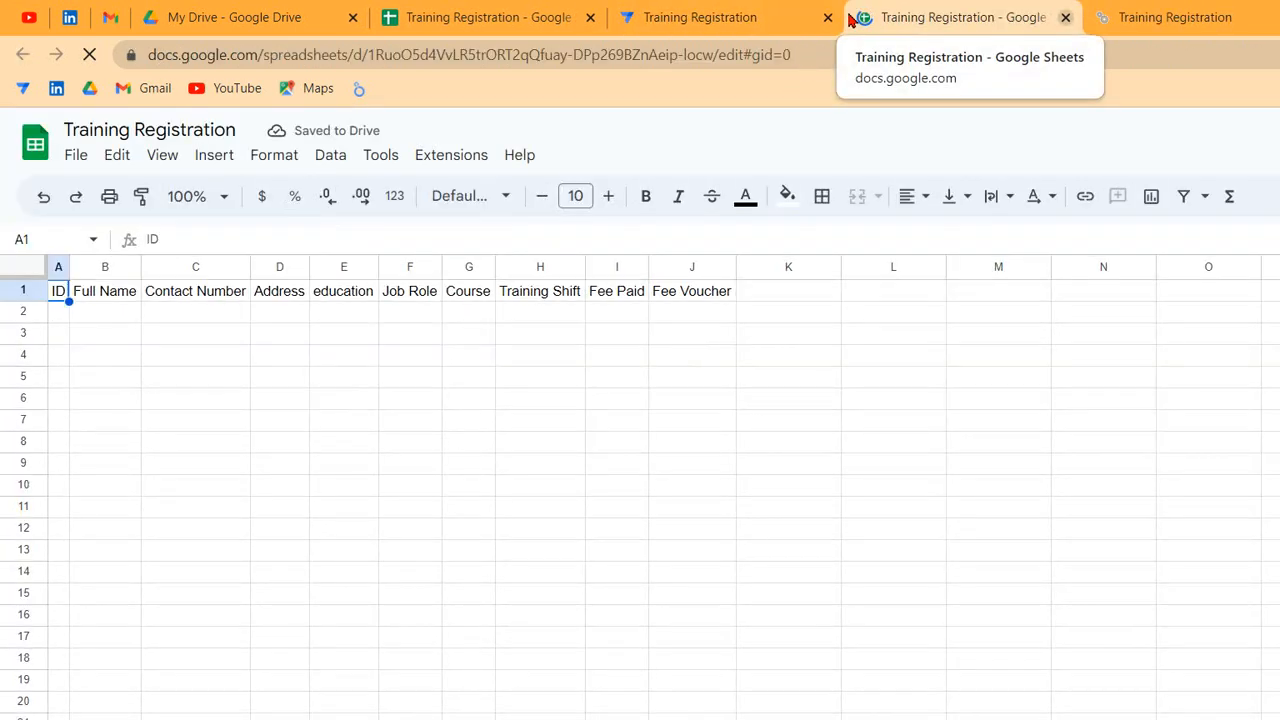
key("ctrl+w")
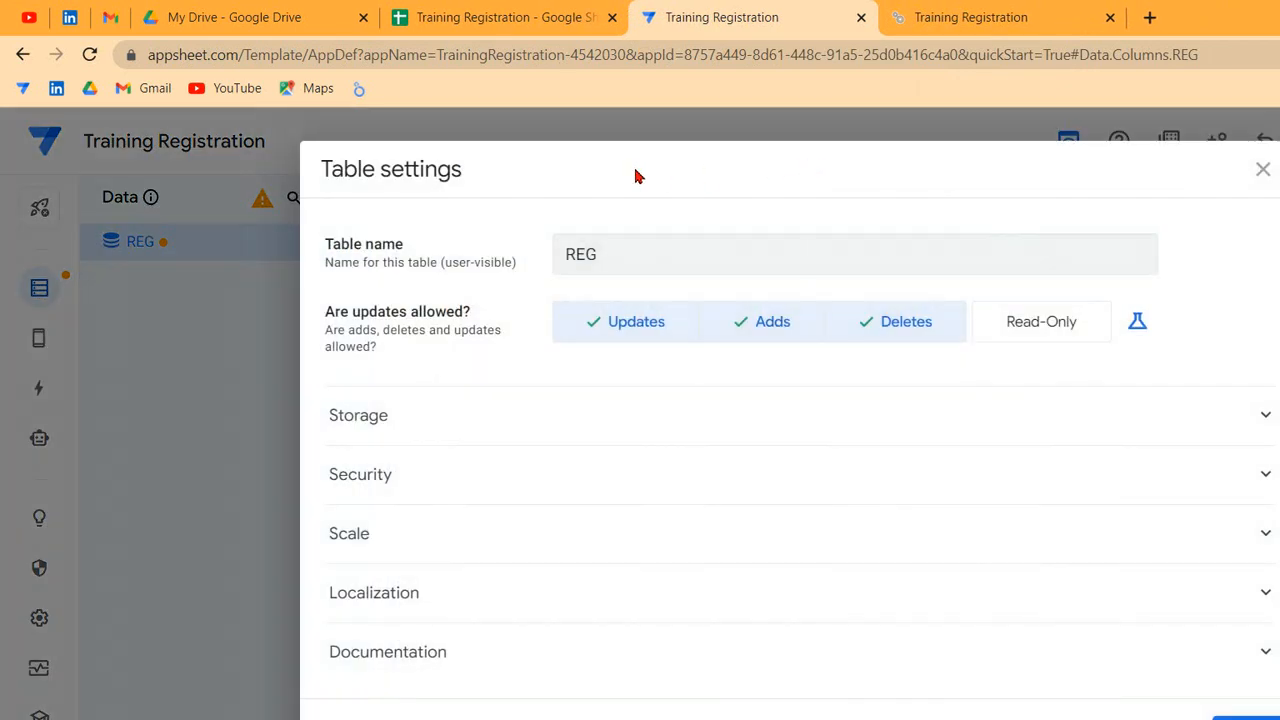
Examine the REG table's settings, including its name and the Updates, Adds, Deletes and Read-Only permissions, then close them.
left_click(1262, 166)
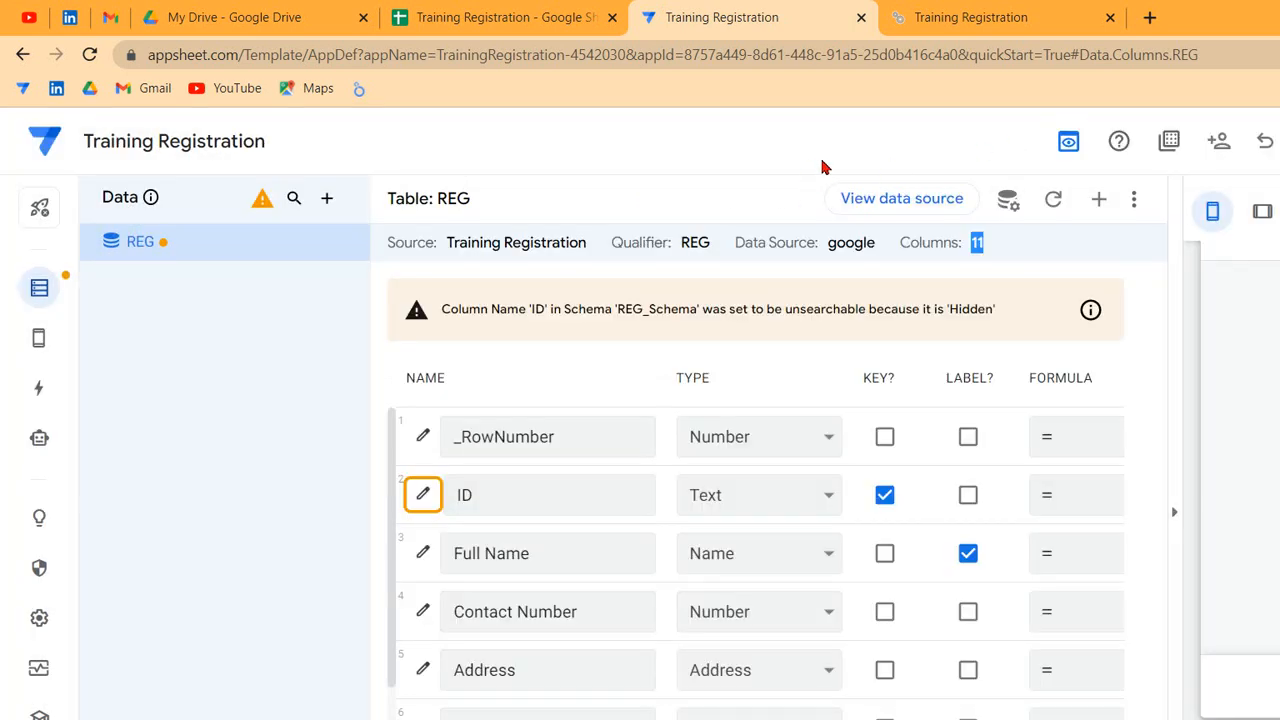
left_click(1007, 199)
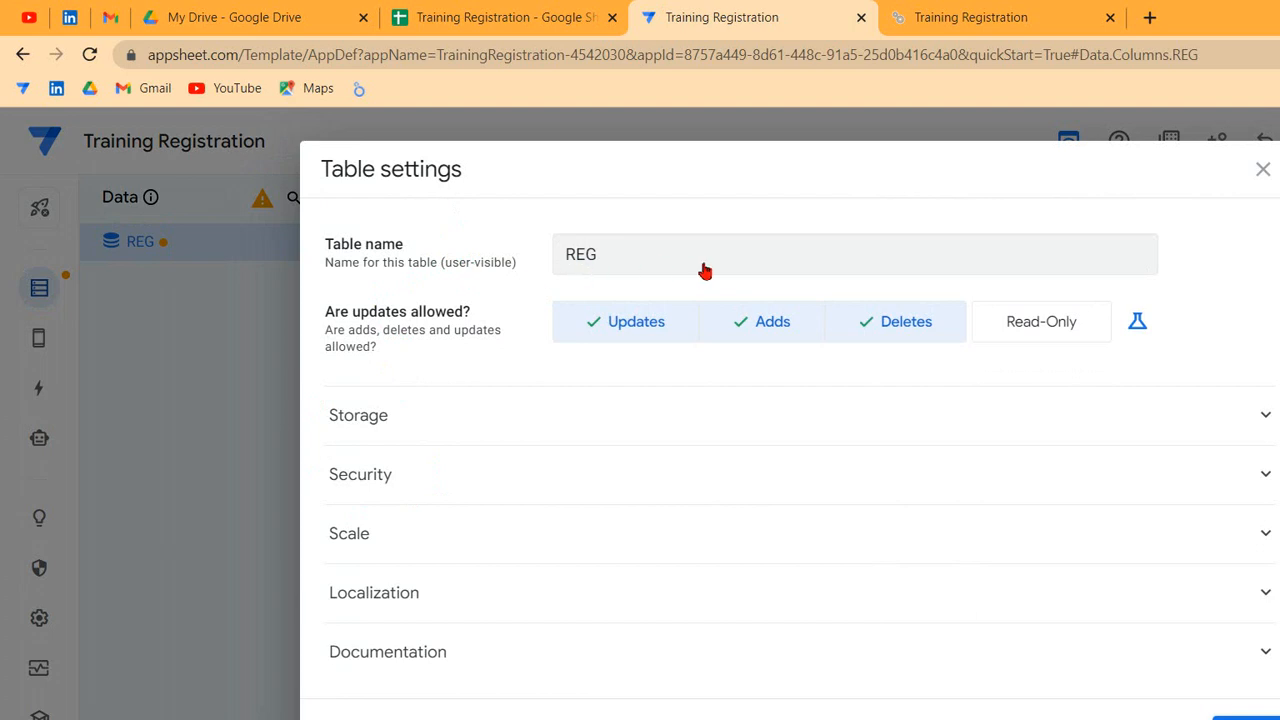
left_click(906, 321)
key("Escape")
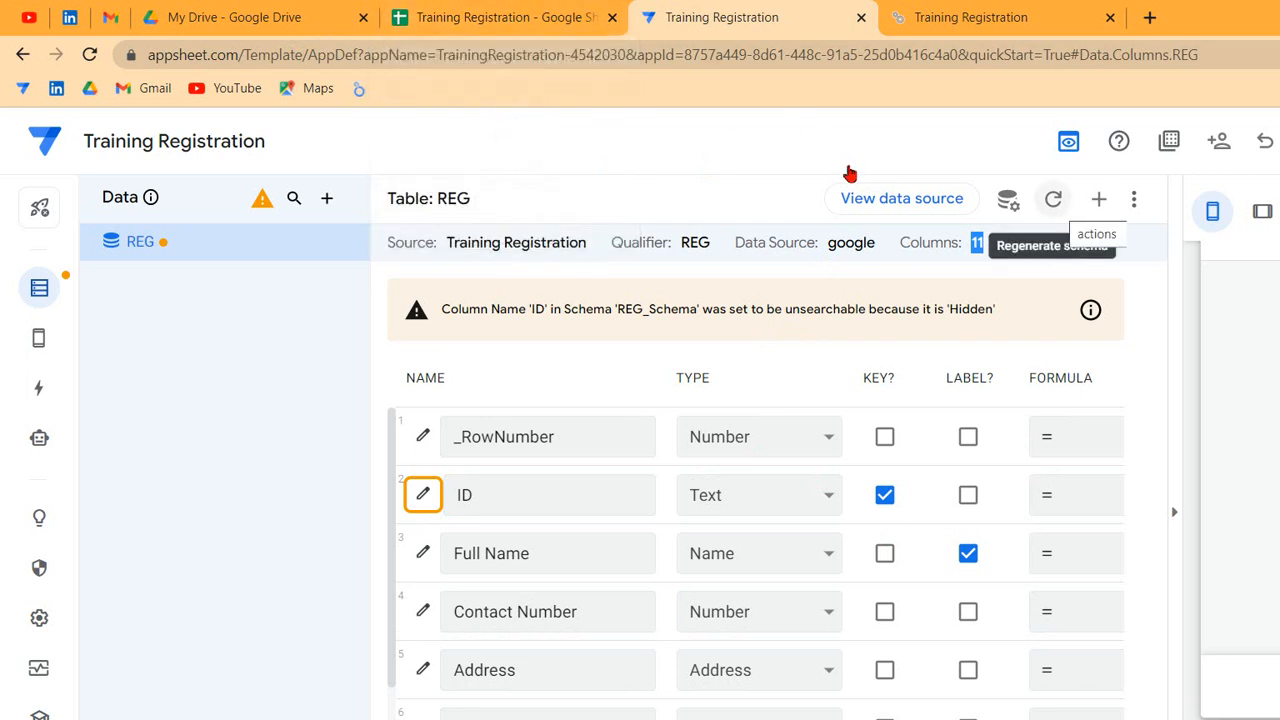
Add a "Remarks" header in cell K1 of the Training Registration spreadsheet.
left_click(394, 14)
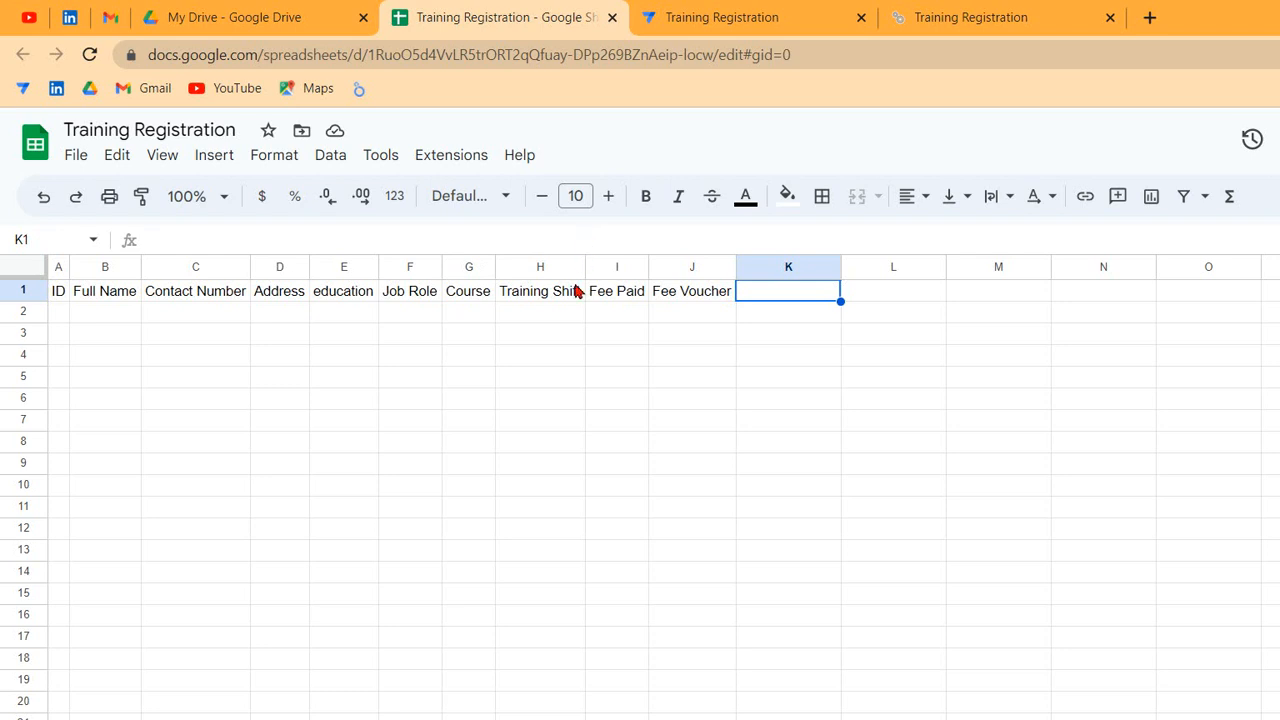
type("Re")
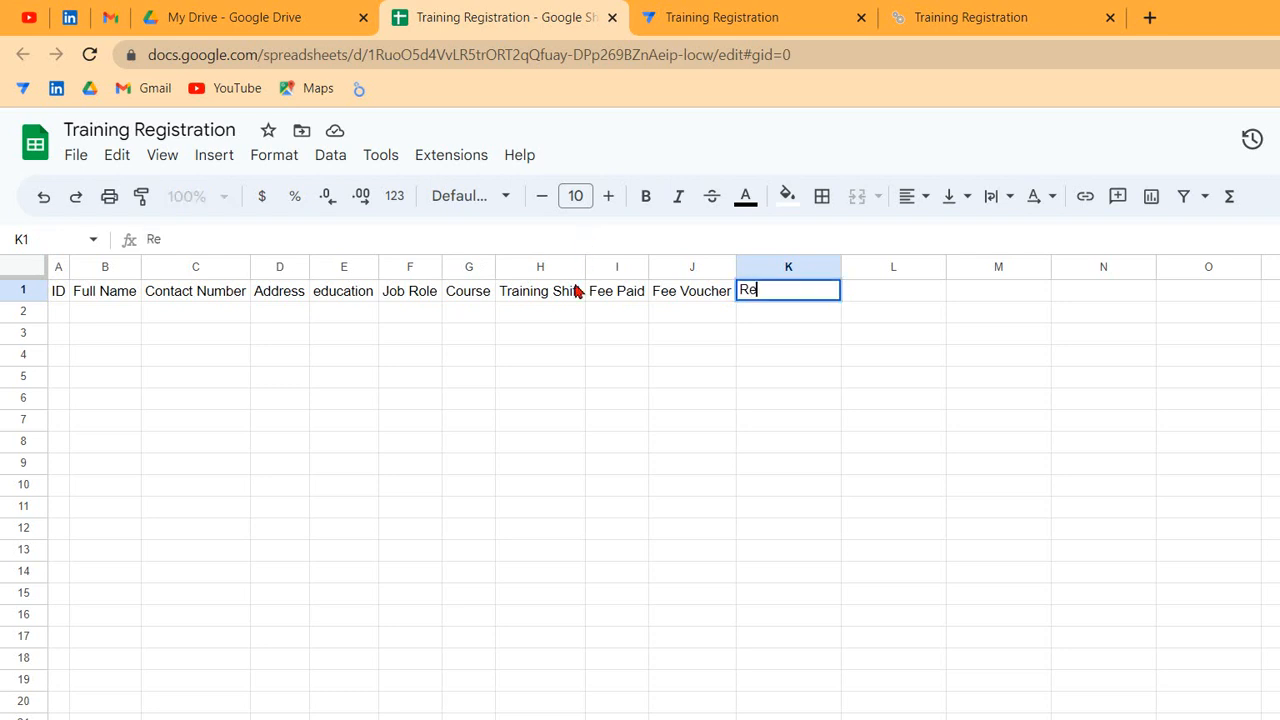
type("marks")
key("Tab")
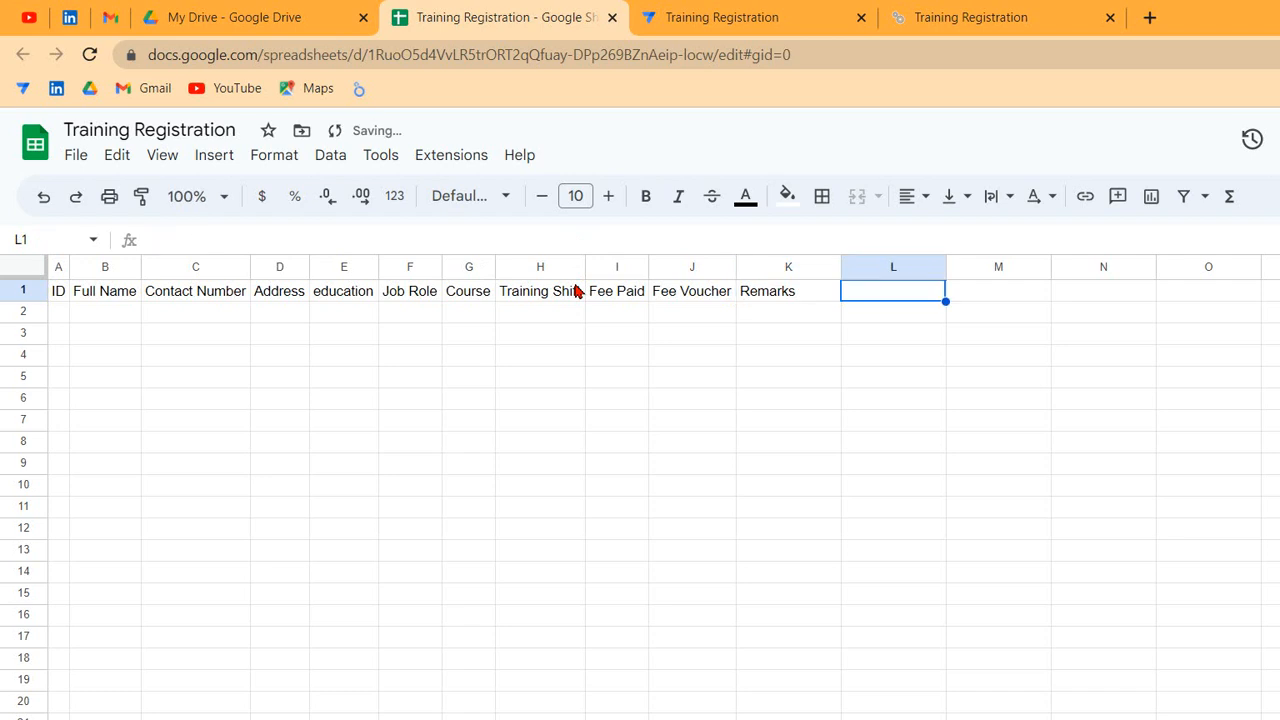
Return to the app editor, regenerate the REG table's schema and check its column list.
left_click(720, 17)
scroll(440, 590, "down", 3)
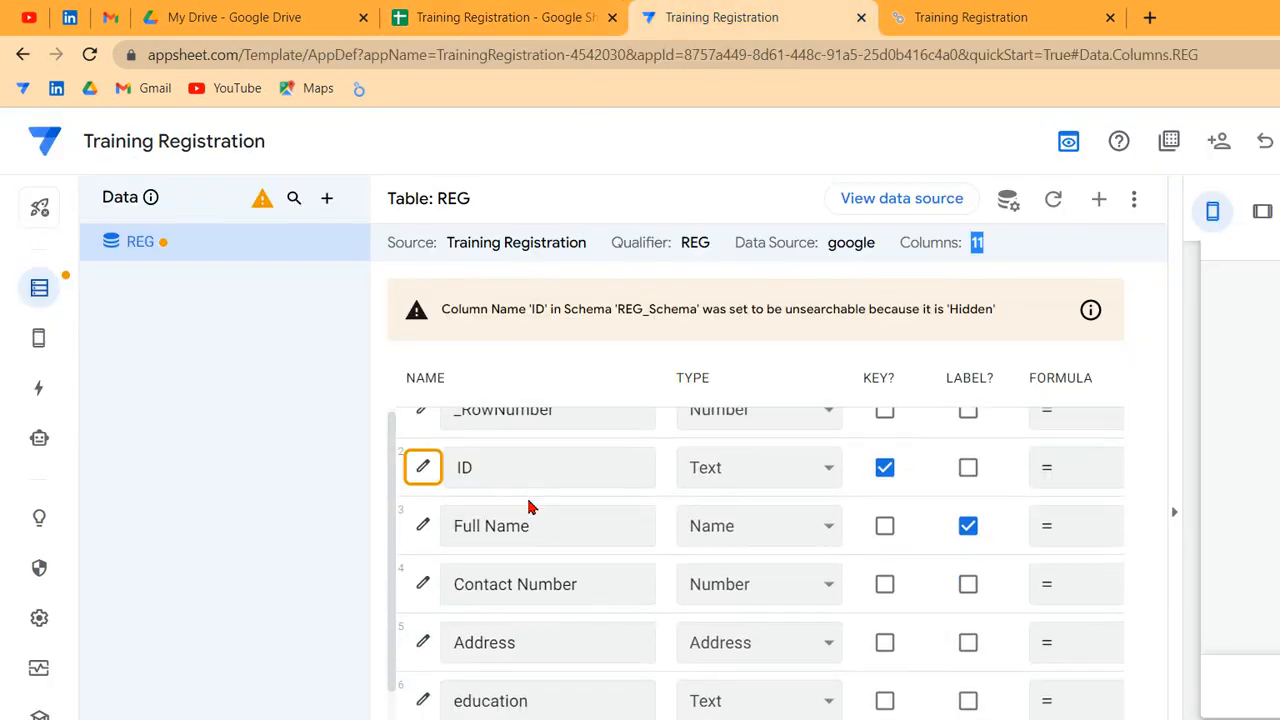
scroll(428, 631, "up", 3)
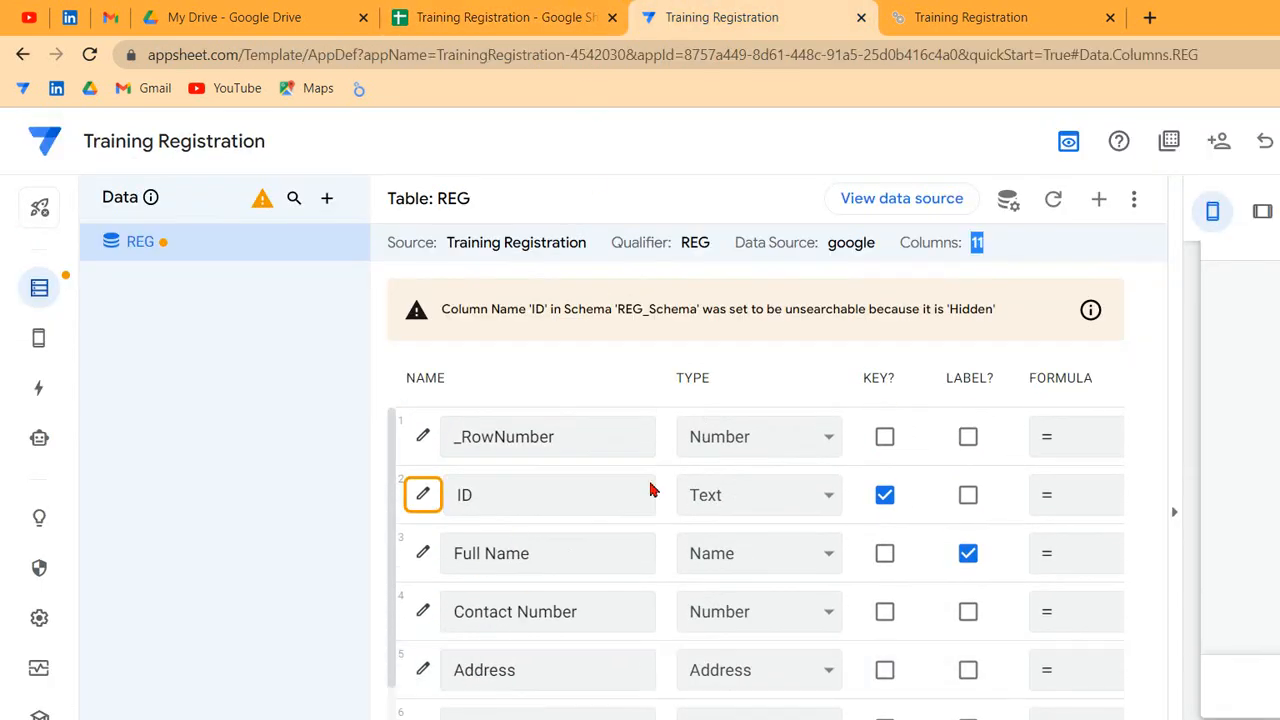
left_click(1053, 199)
key("Return")
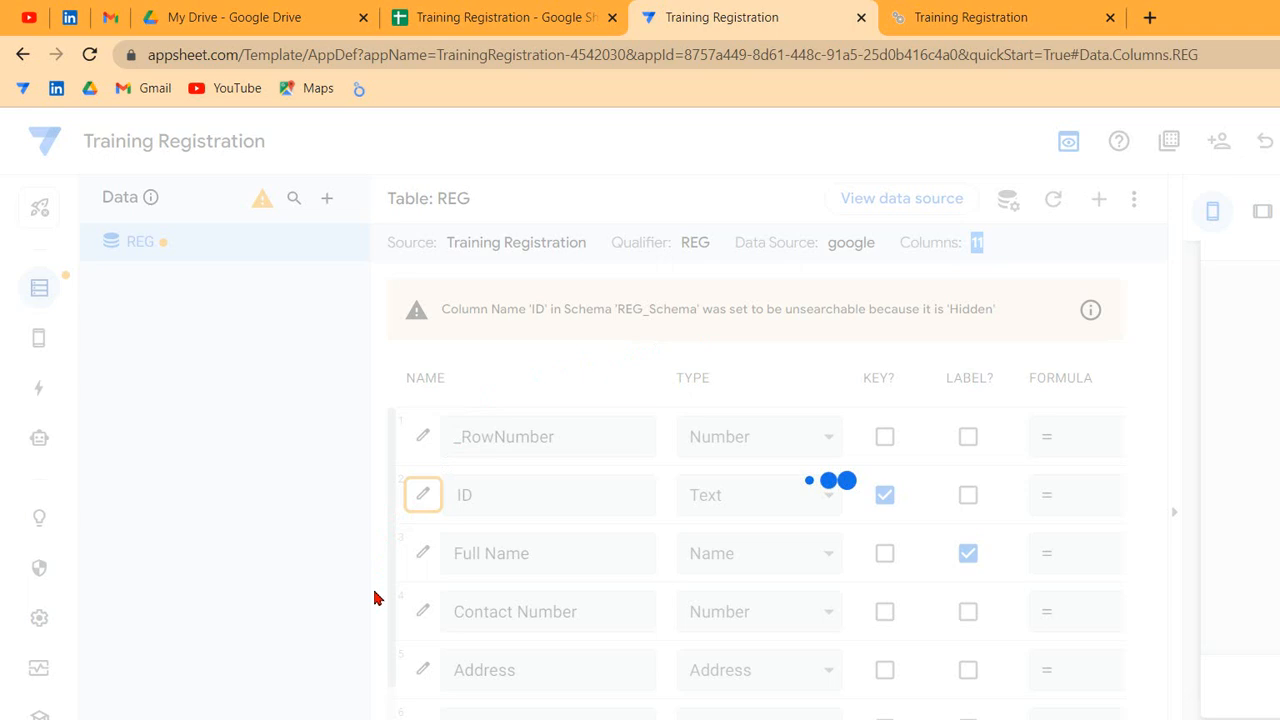
scroll(378, 630, "down", 1)
scroll(385, 635, "down", 1)
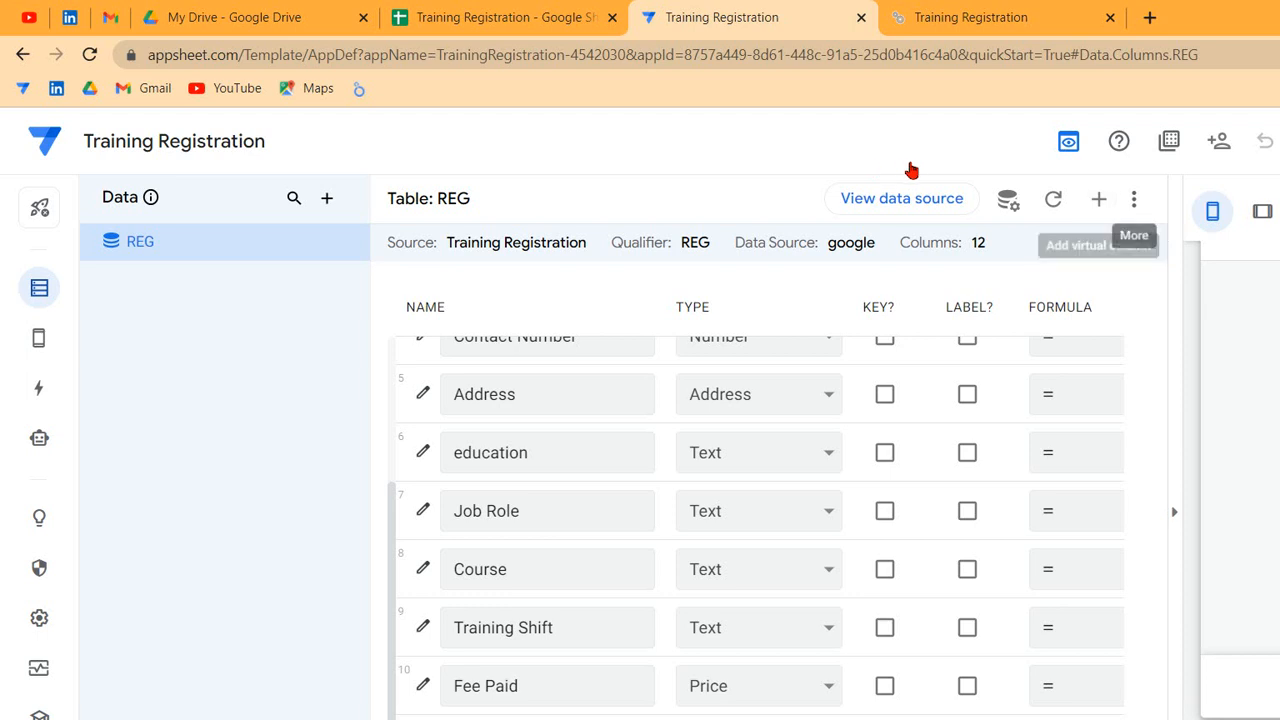
Review the REG table's additional actions Preview data, Delete and Create report, then dismiss them.
key("Return")
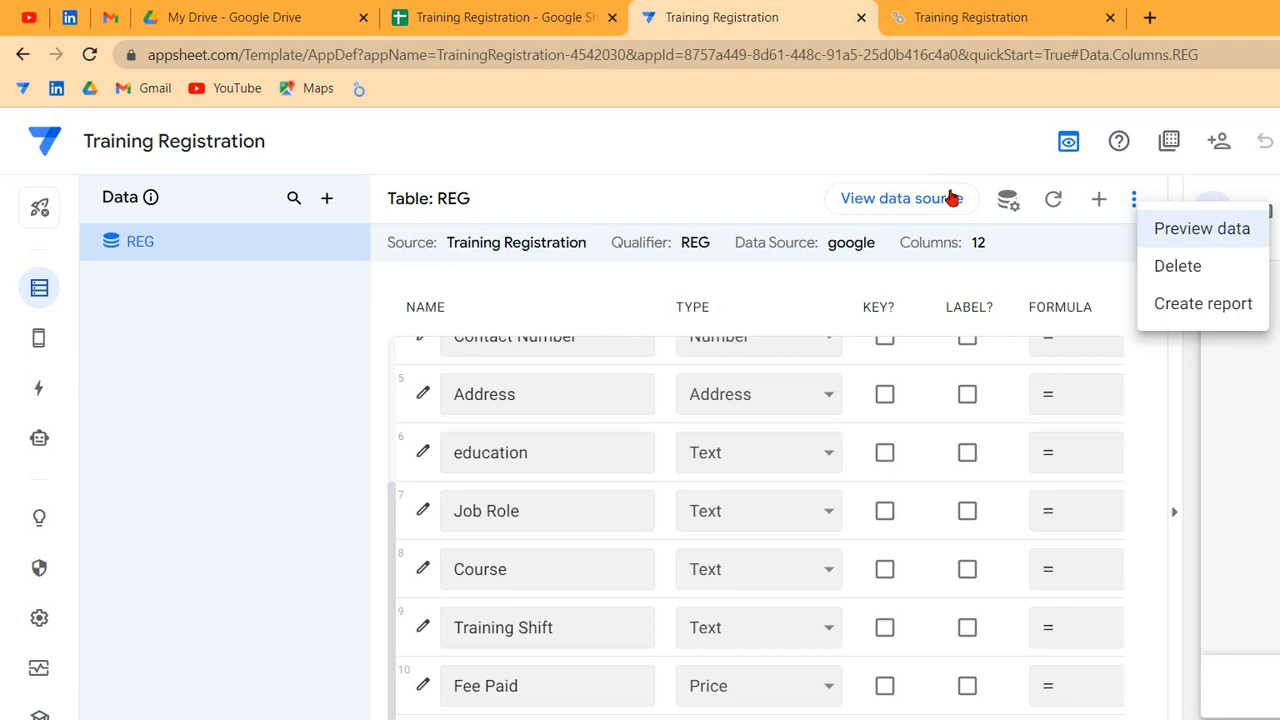
key("Down")
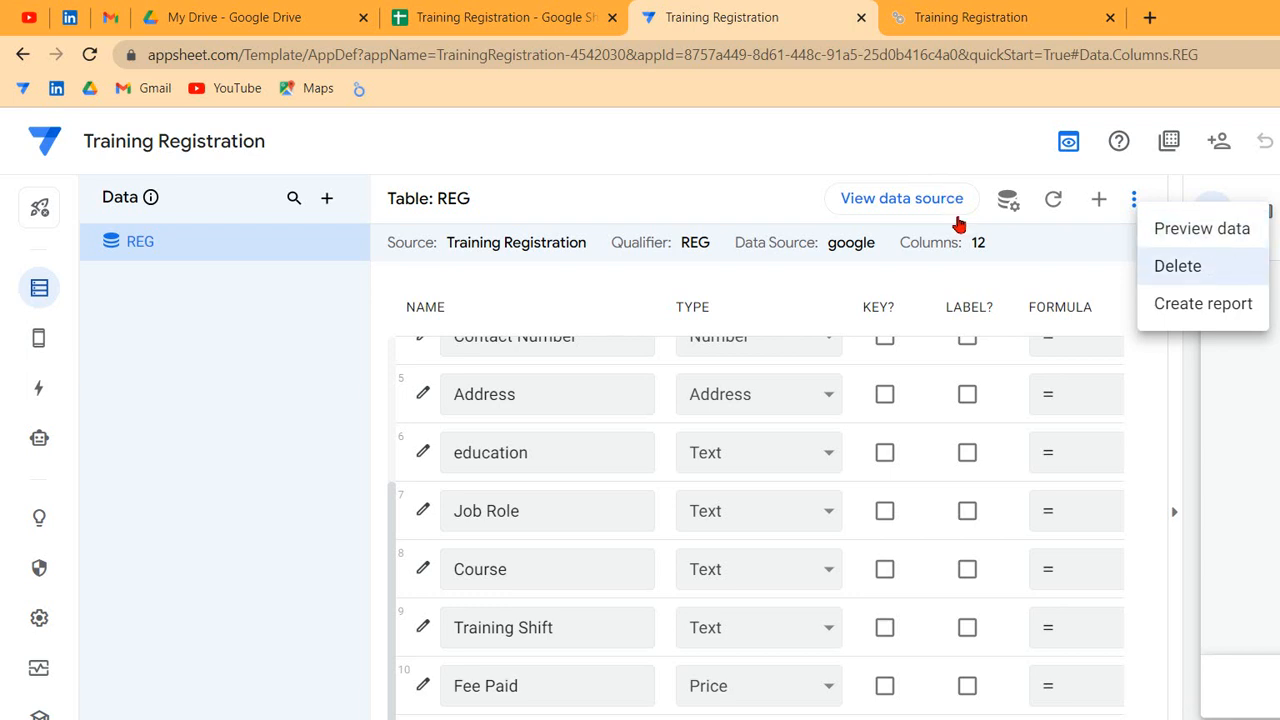
key("Down")
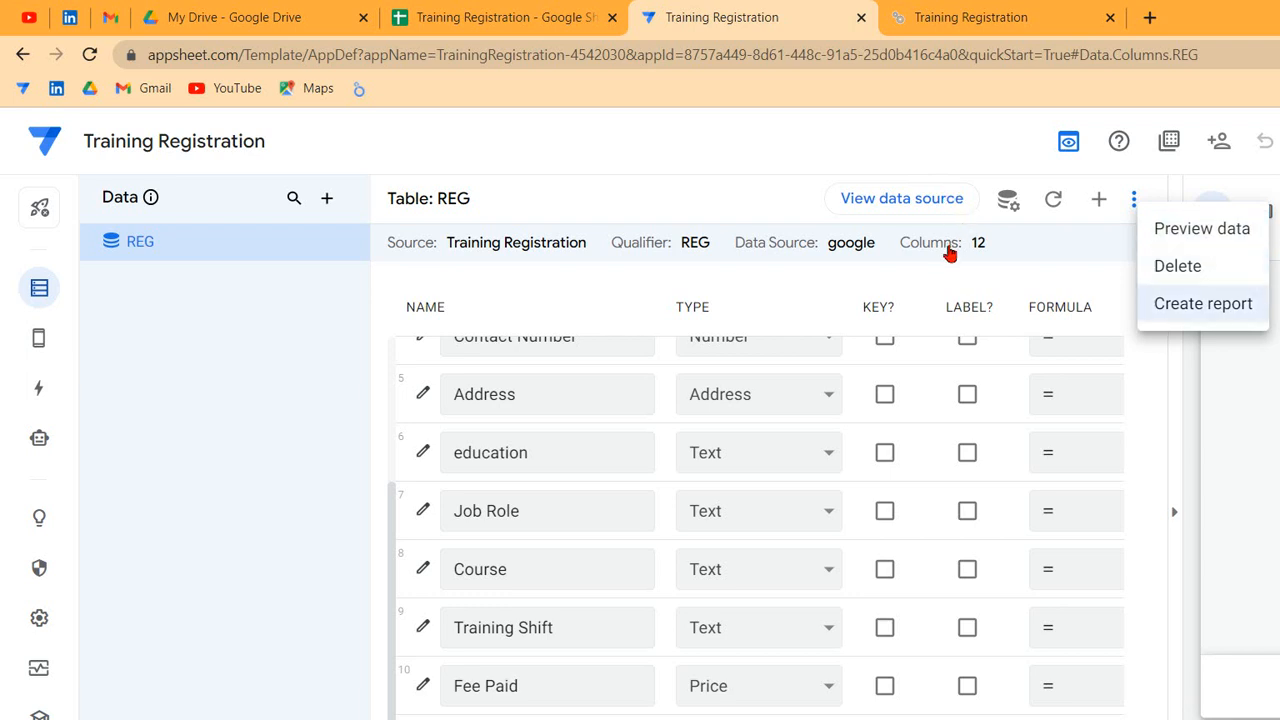
key("Escape")
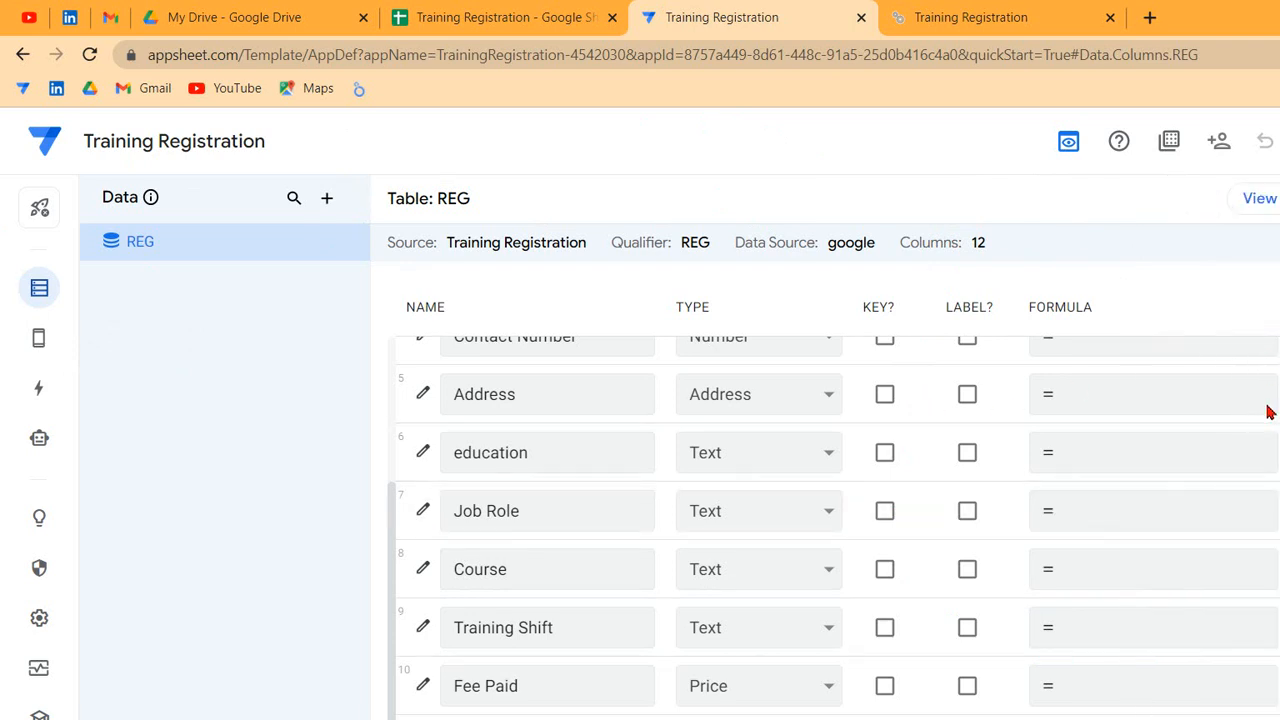
Compare the app's tablet preview with the full browser preview, then return to the editor and show the phone preview.
left_click(1262, 413)
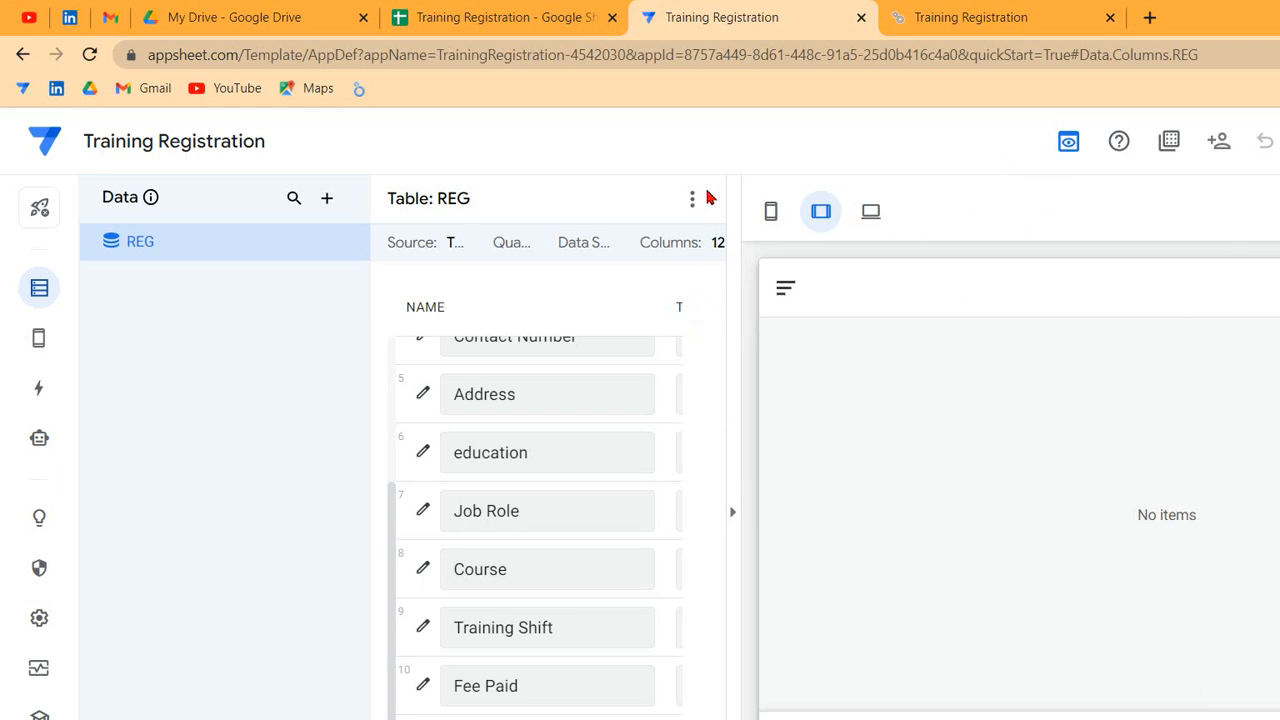
key("ctrl+Tab")
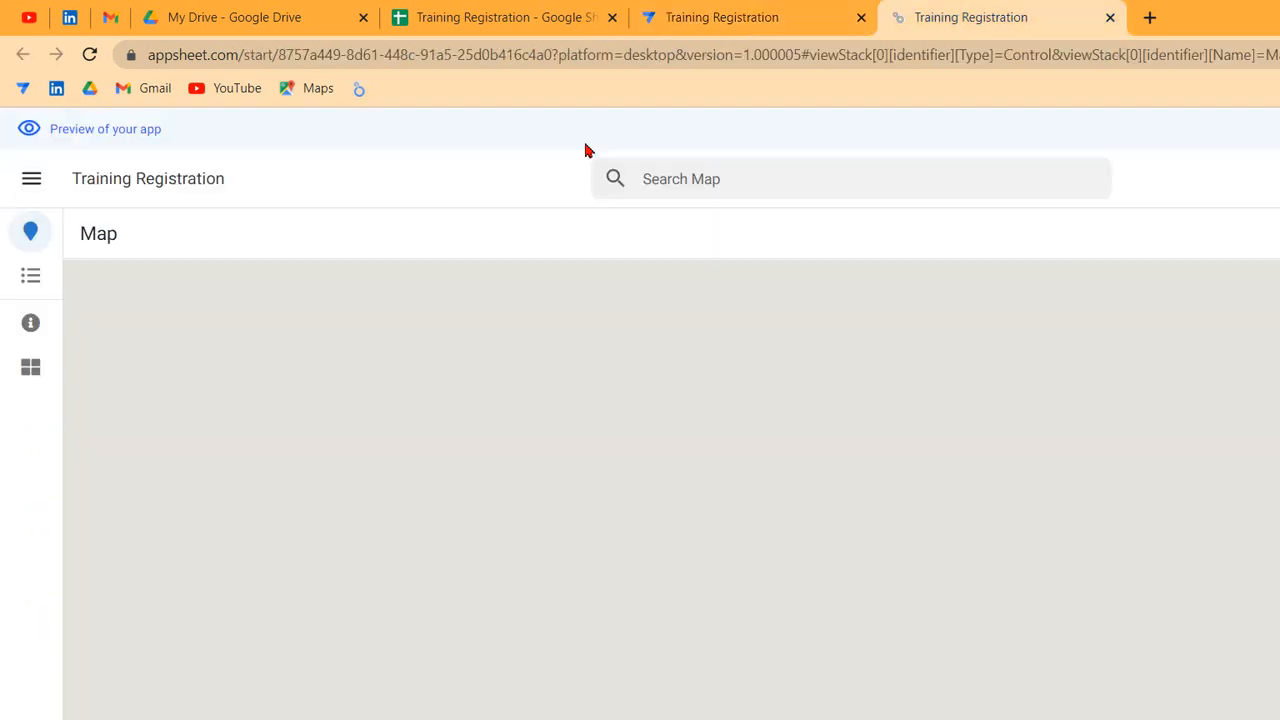
key("ctrl+shift+Tab")
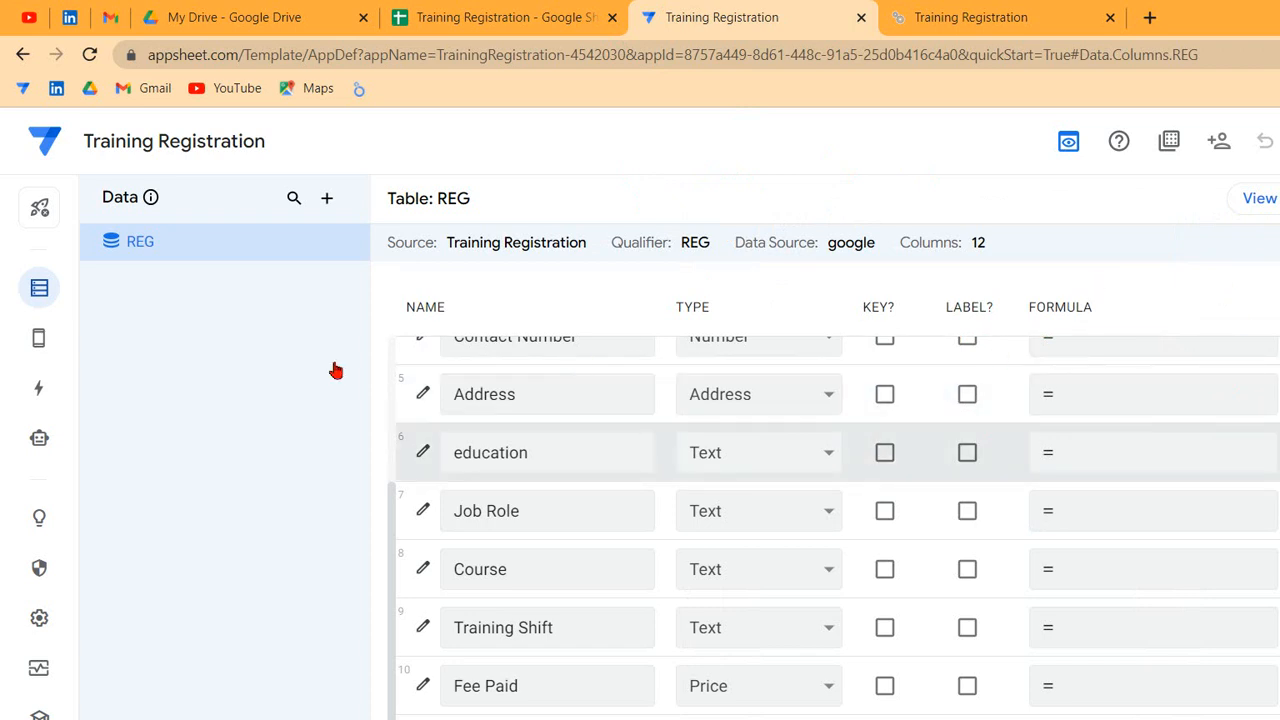
left_click(1258, 413)
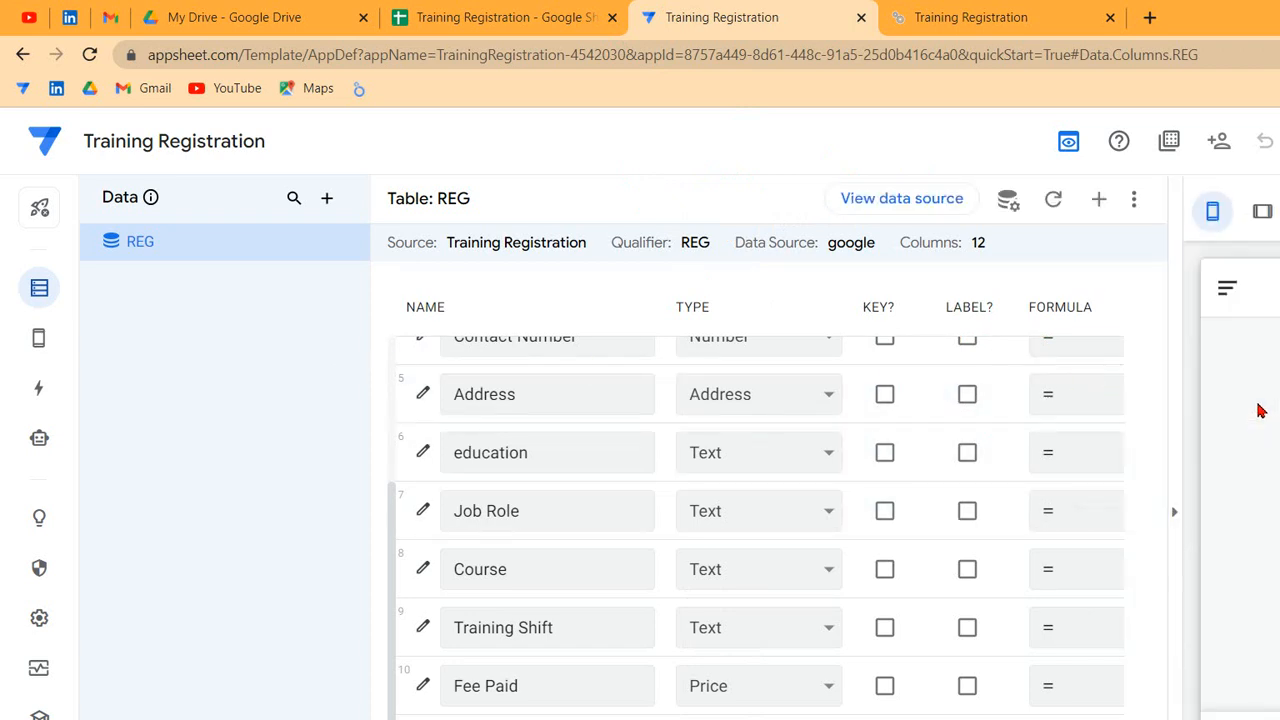
Examine the Map view's settings, including its data source, view type, position, map column, map type, location mode and cluster size.
left_click(37, 278)
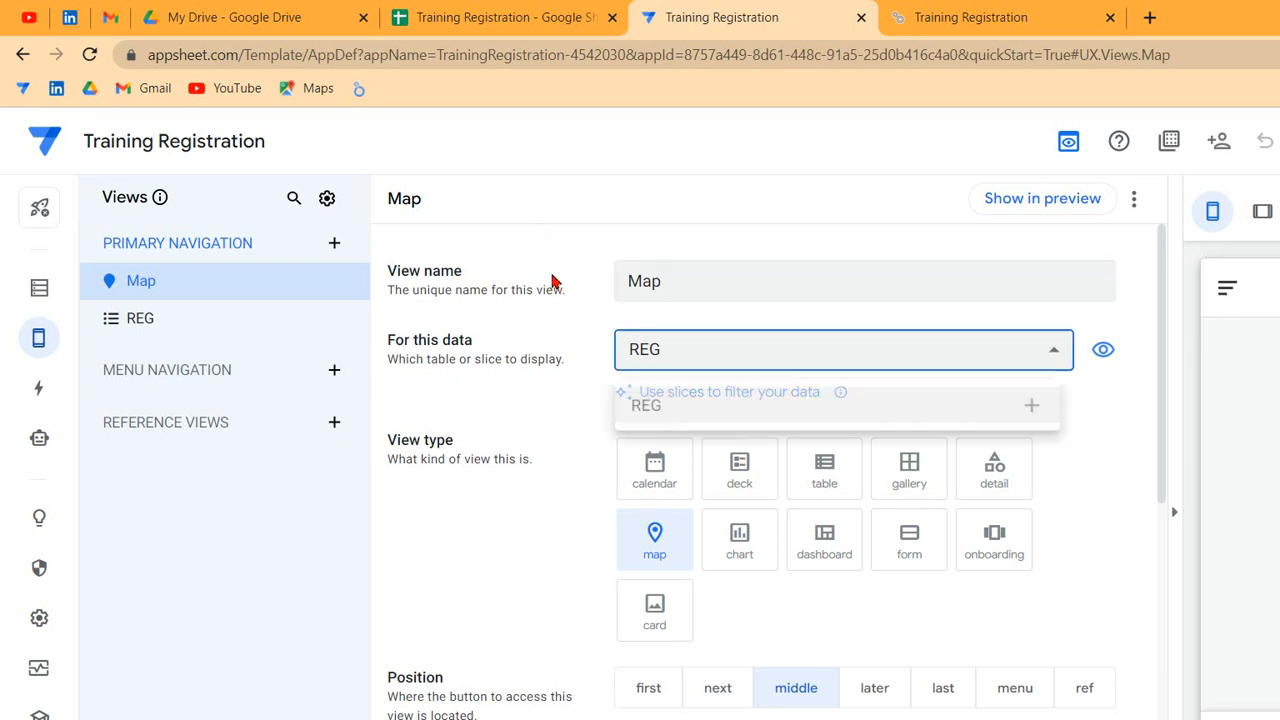
left_click(398, 281)
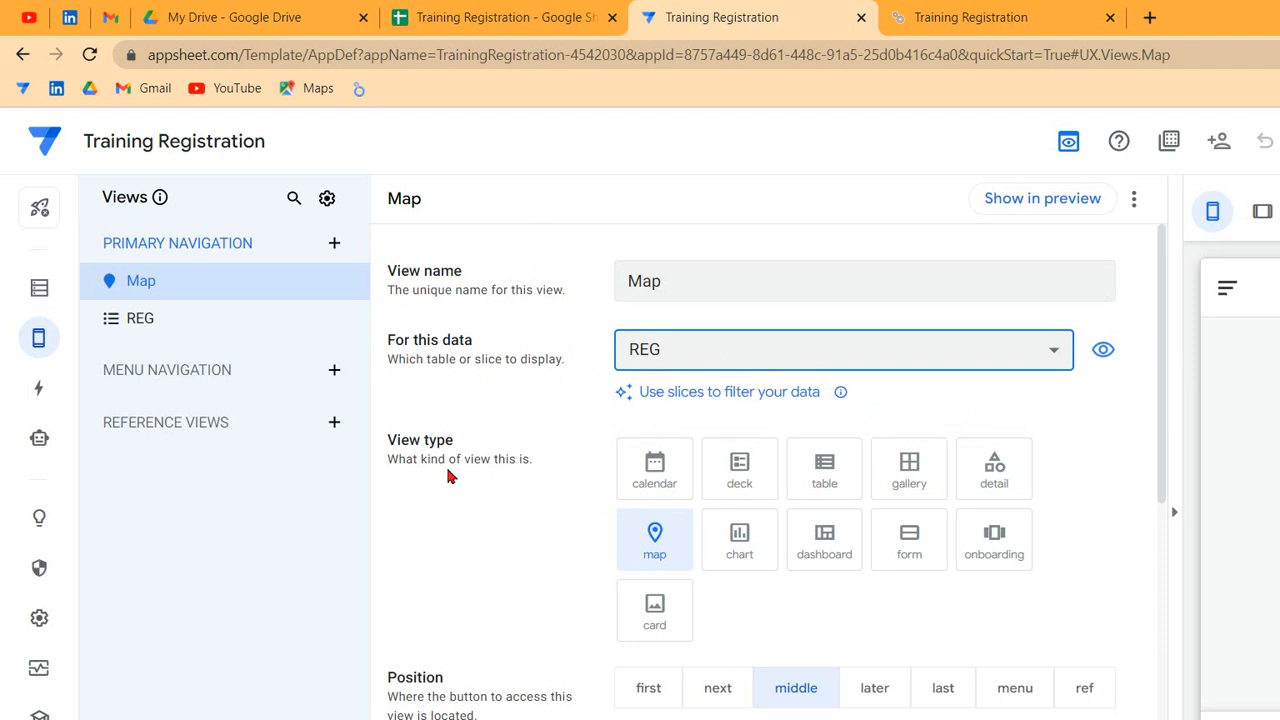
scroll(470, 462, "down", 2)
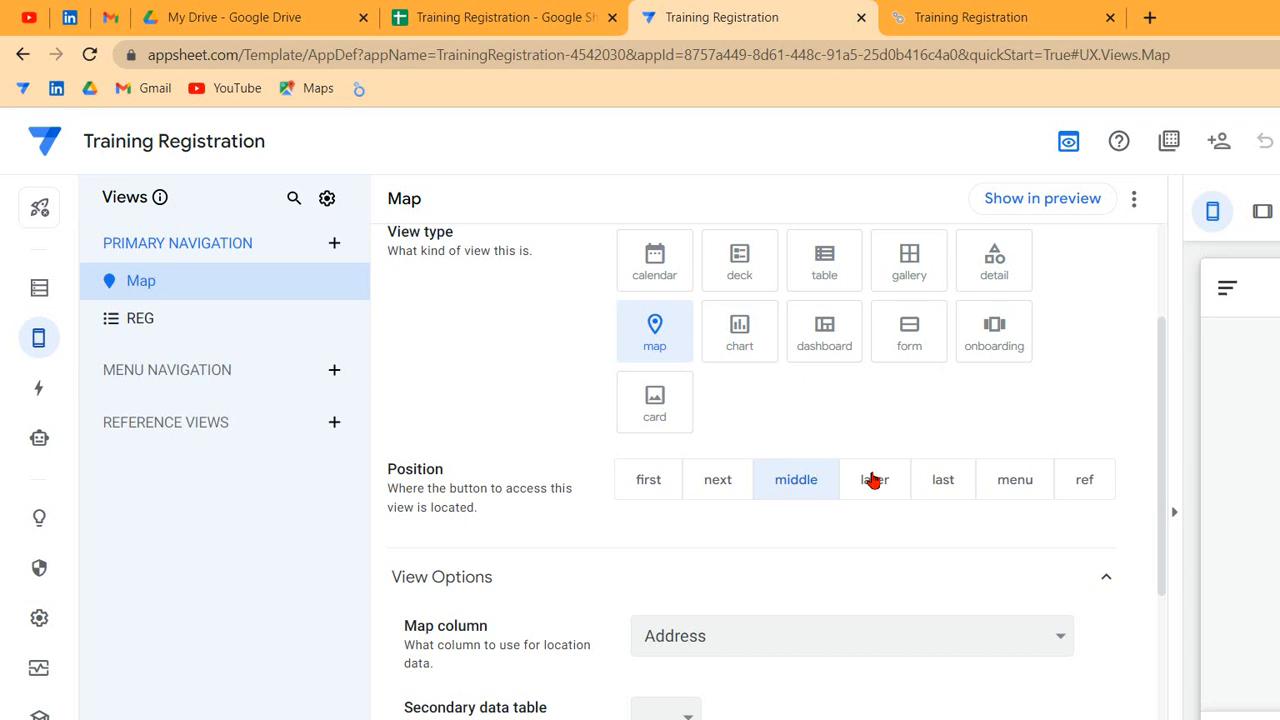
scroll(440, 505, "down", 2)
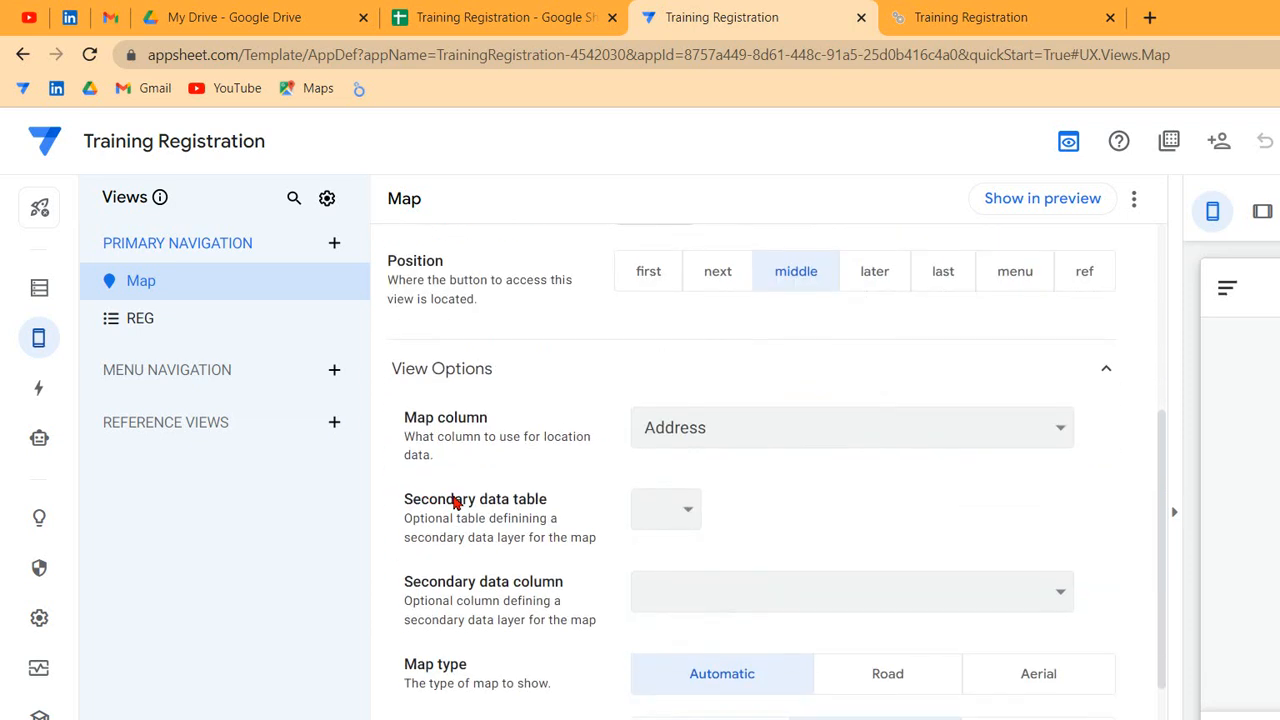
left_click(619, 348)
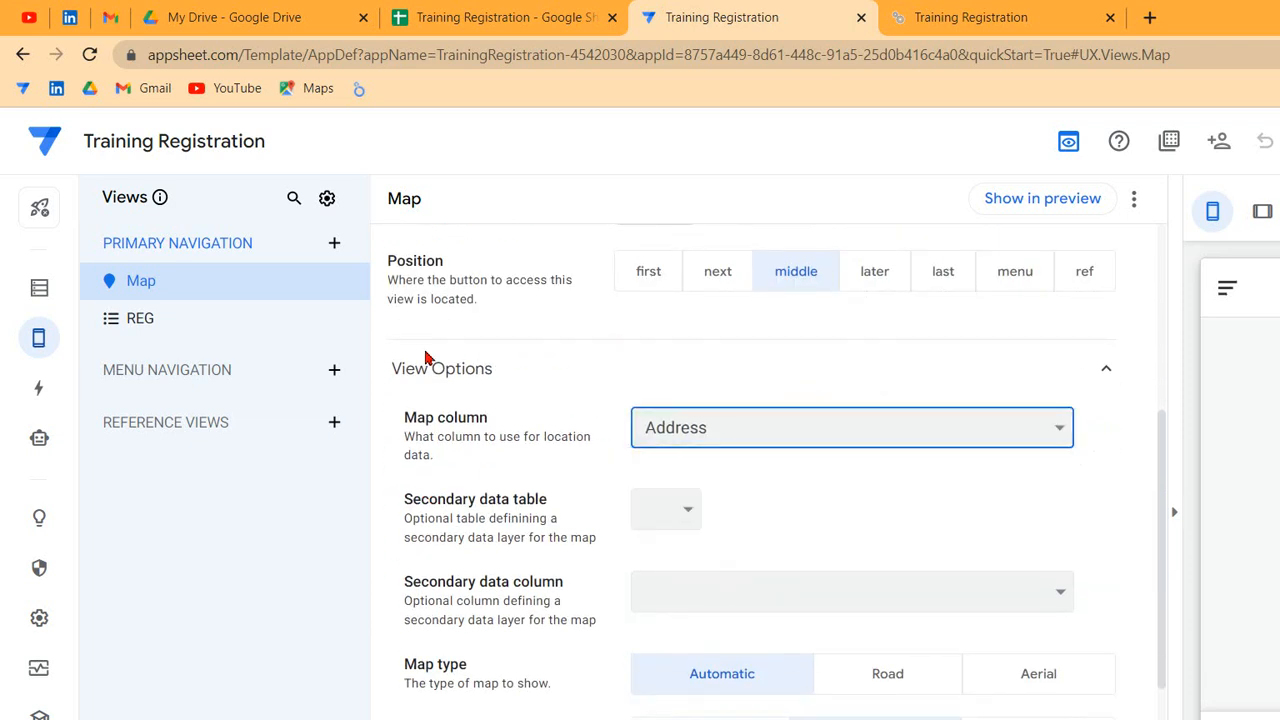
scroll(428, 354, "up", 3)
scroll(406, 500, "up", 2)
scroll(411, 525, "down", 7)
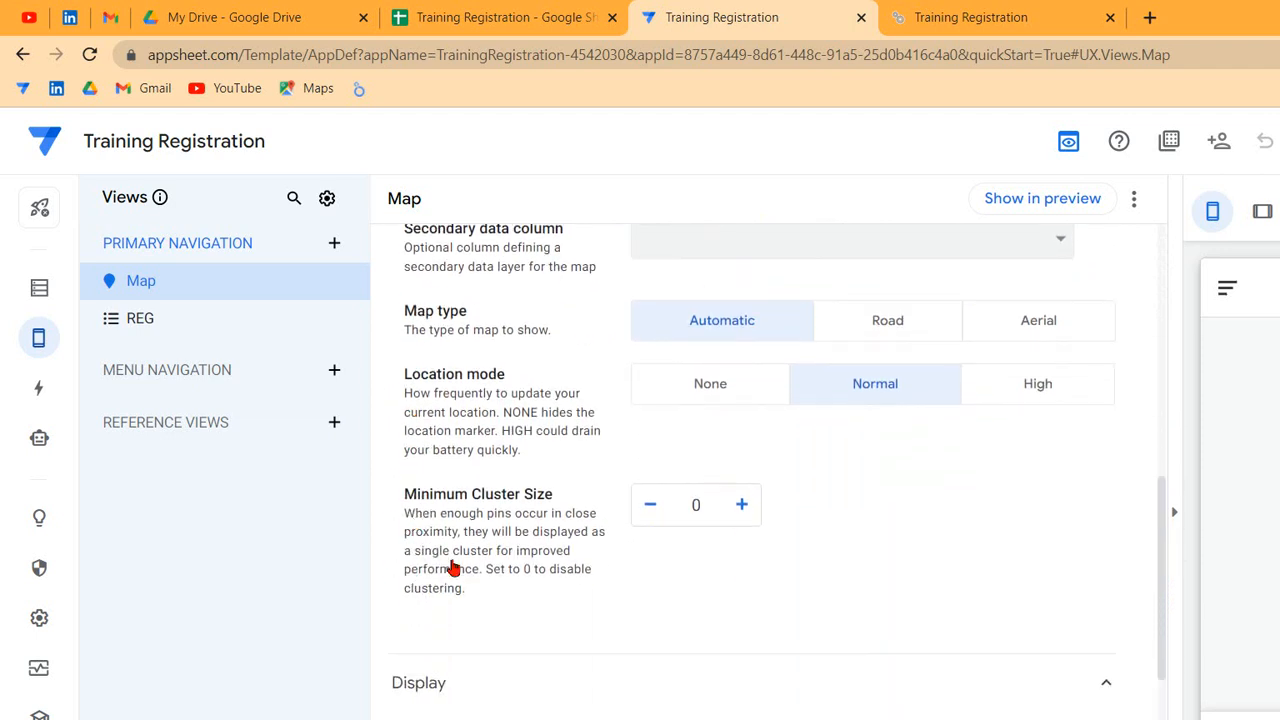
scroll(449, 563, "down", 1)
left_click(452, 567)
Try the thumbs-up, angry, barcode-alt and balance-scale icons for the Map view.
scroll(452, 567, "down", 2)
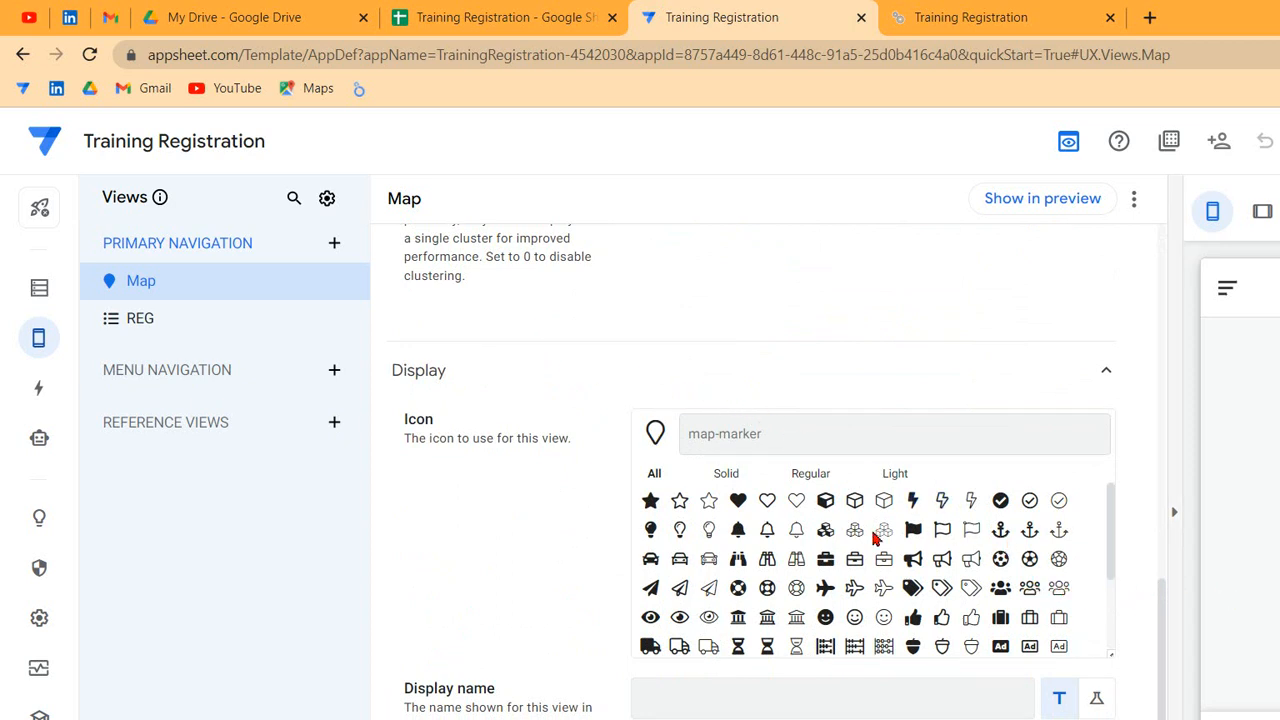
left_click(912, 617)
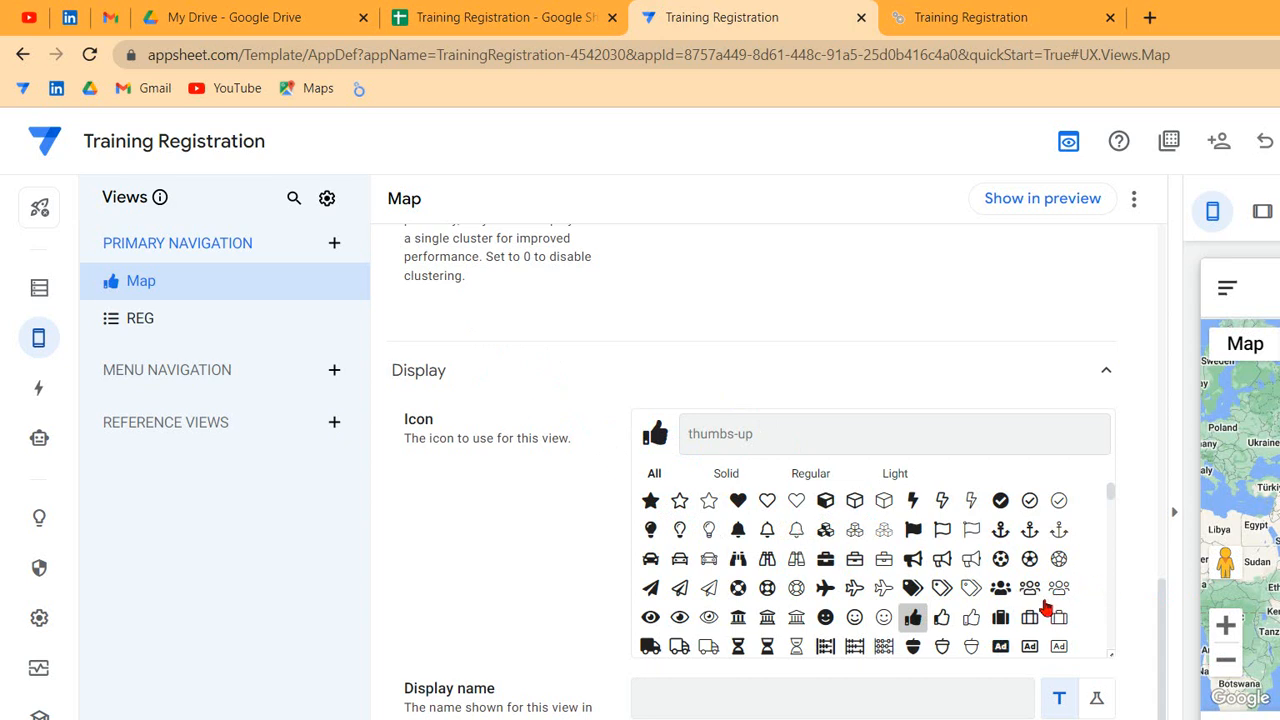
scroll(776, 500, "down", 5)
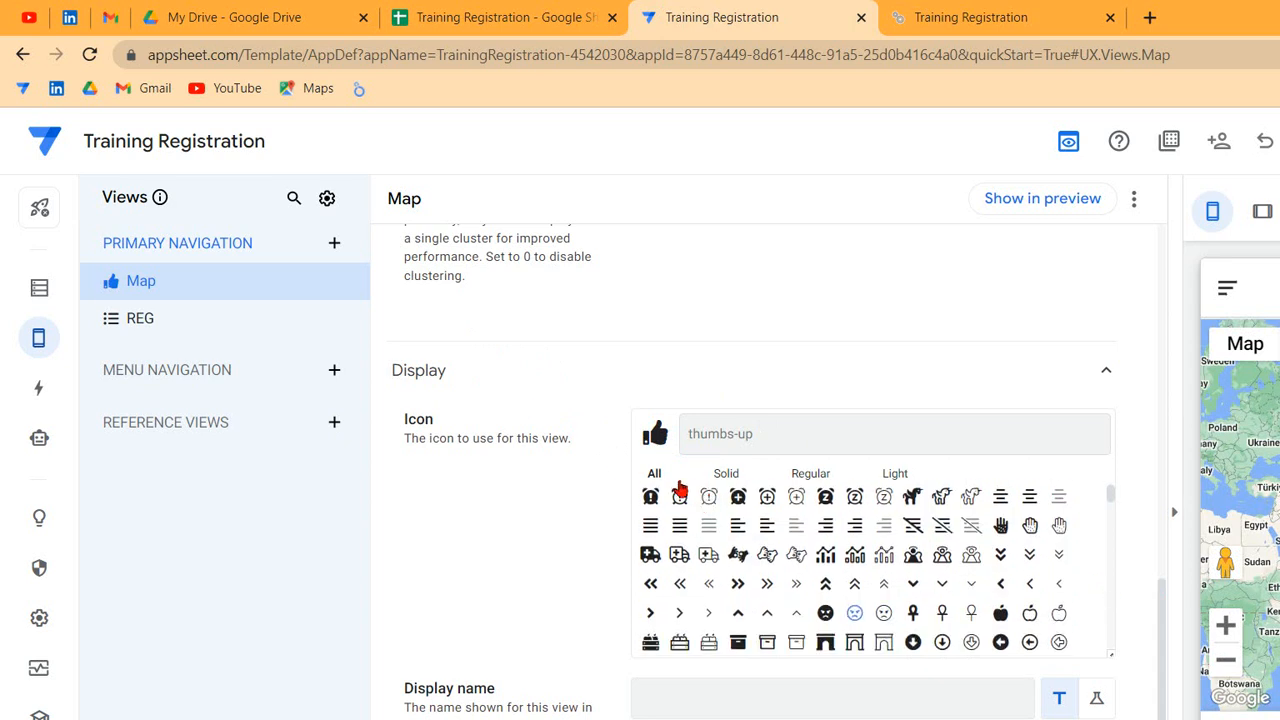
left_click(825, 613)
scroll(791, 534, "down", 2)
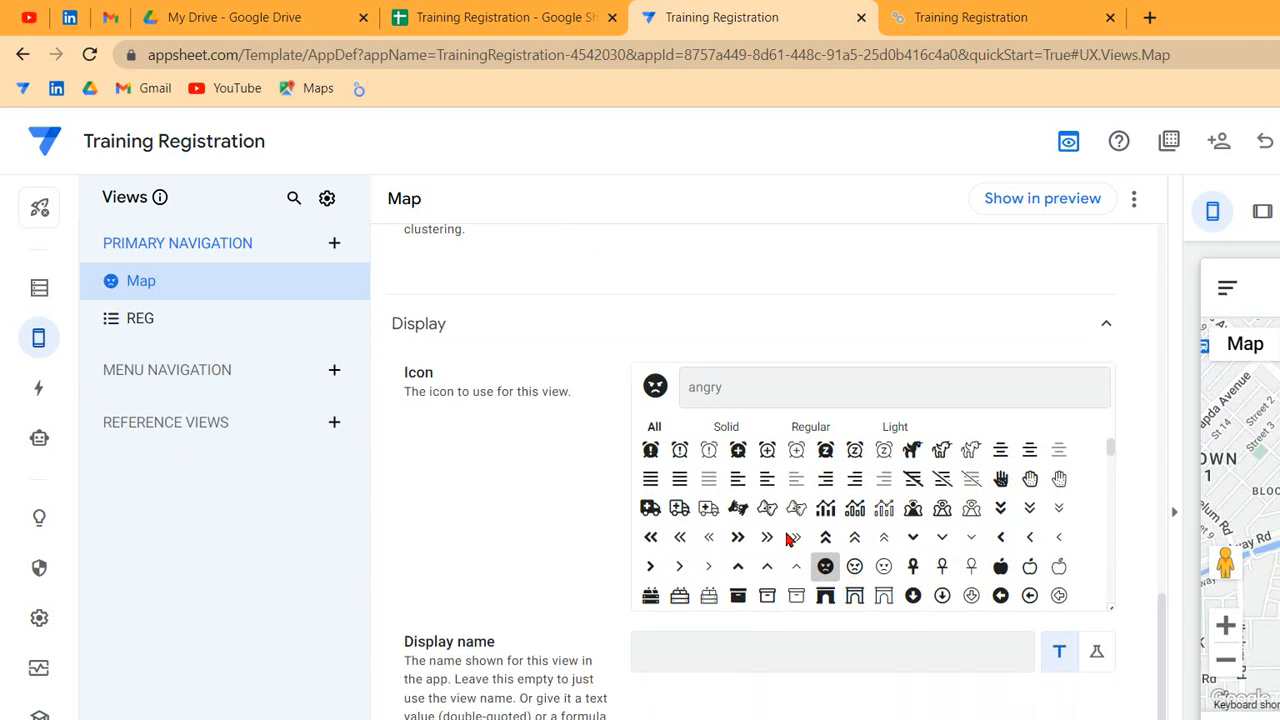
scroll(663, 300, "down", 5)
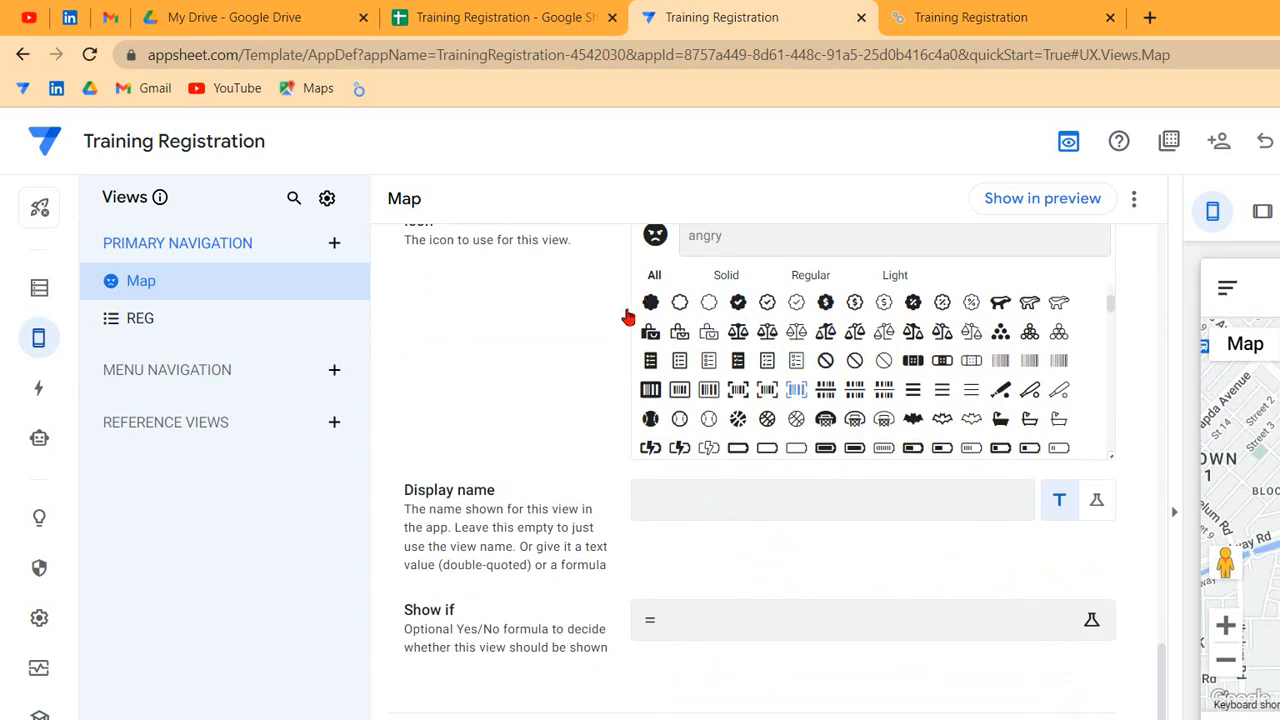
left_click(767, 389)
left_click(709, 389)
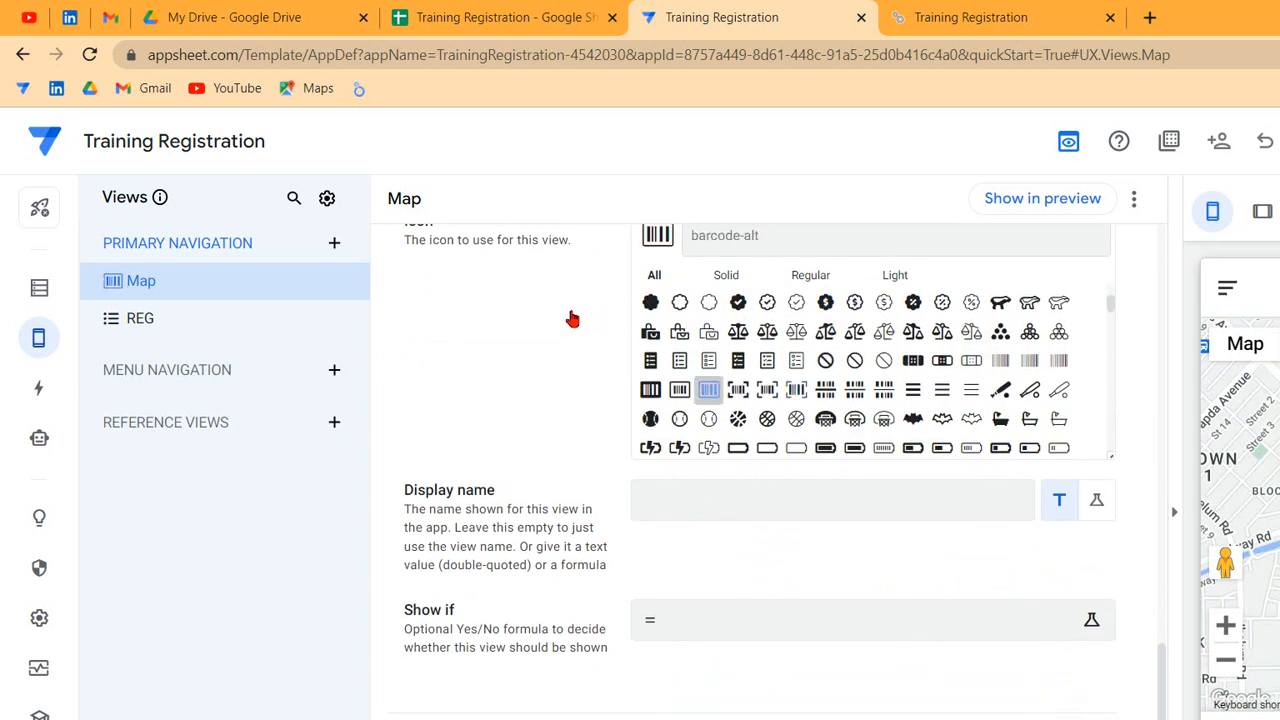
left_click(738, 331)
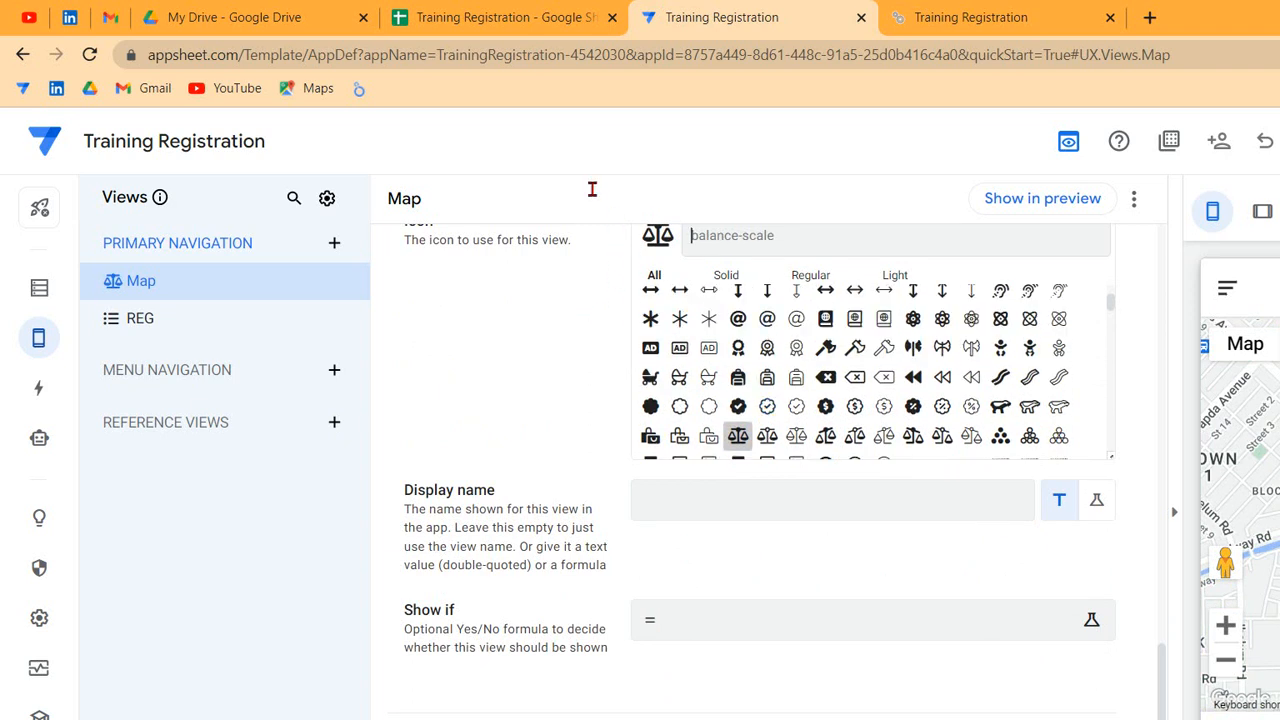
Find icons matching "map", assign the solid map marker with a check mark to the Map view, and set its display name to "Map Details".
type("map")
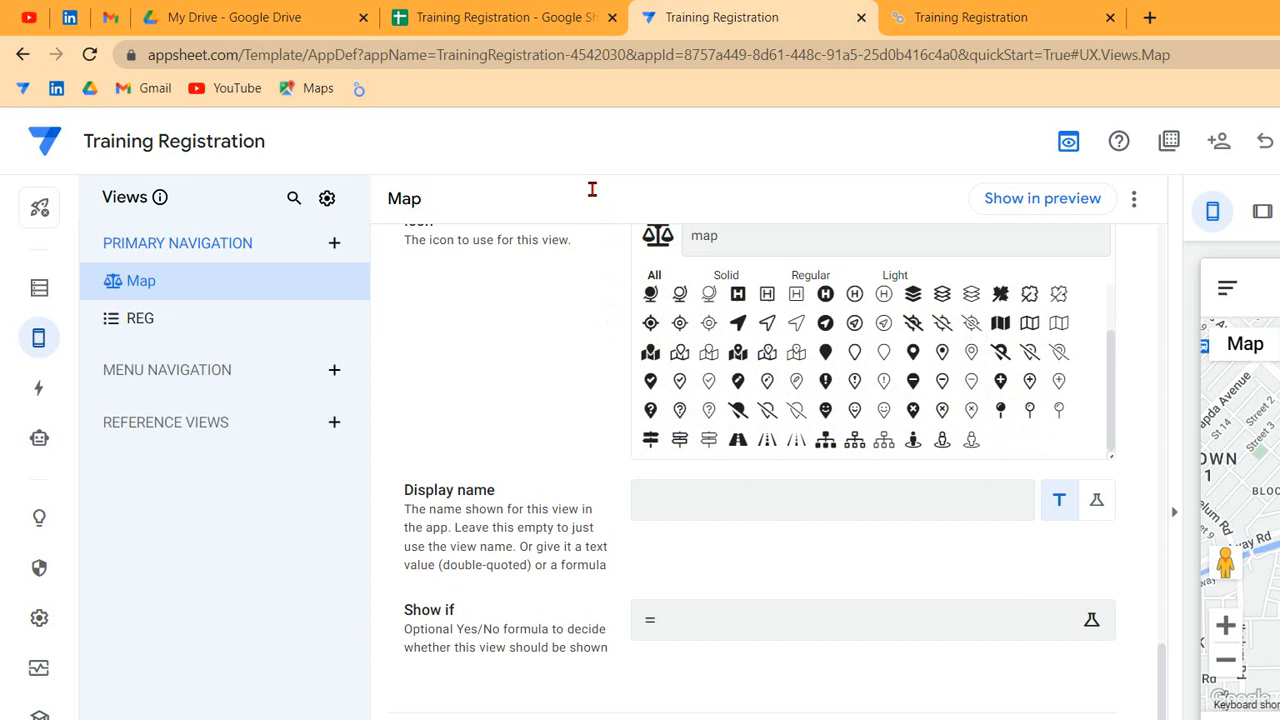
scroll(685, 285, "up", 1)
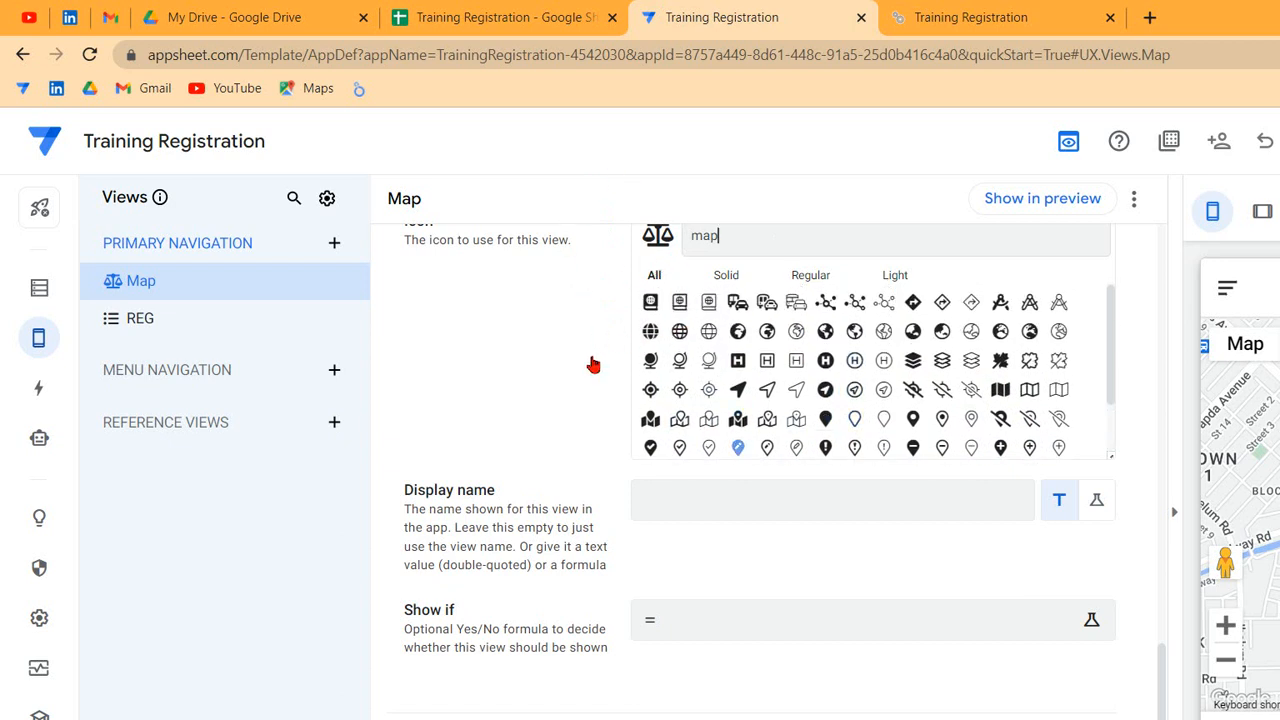
key("Return")
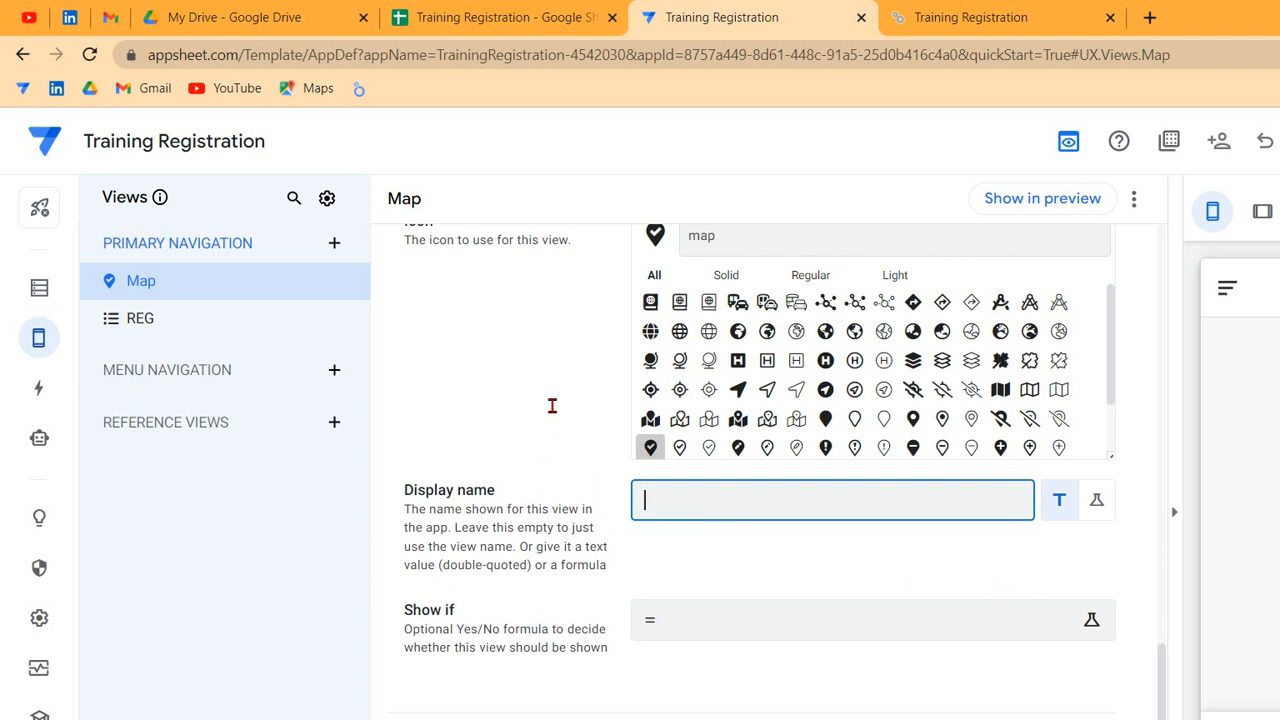
type("Map Details")
left_click(623, 474)
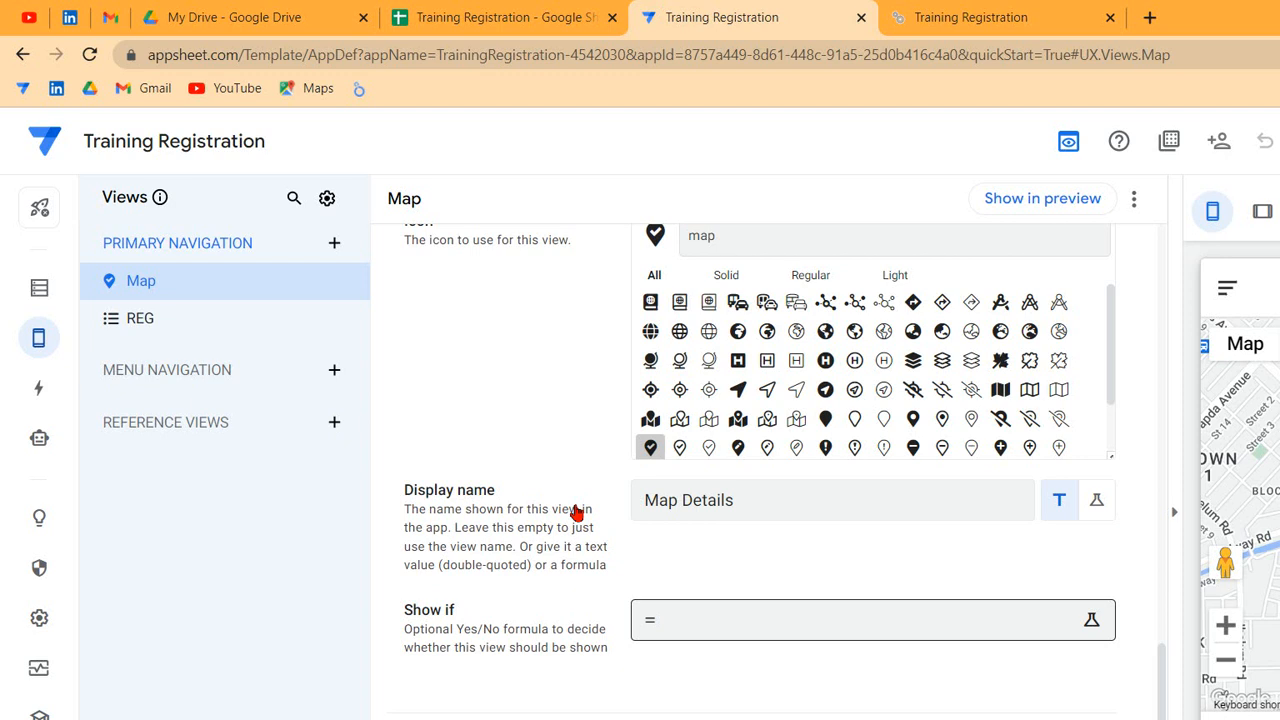
Review the Map view's Show if condition and its Behavior settings for event actions and app link.
left_click(374, 624)
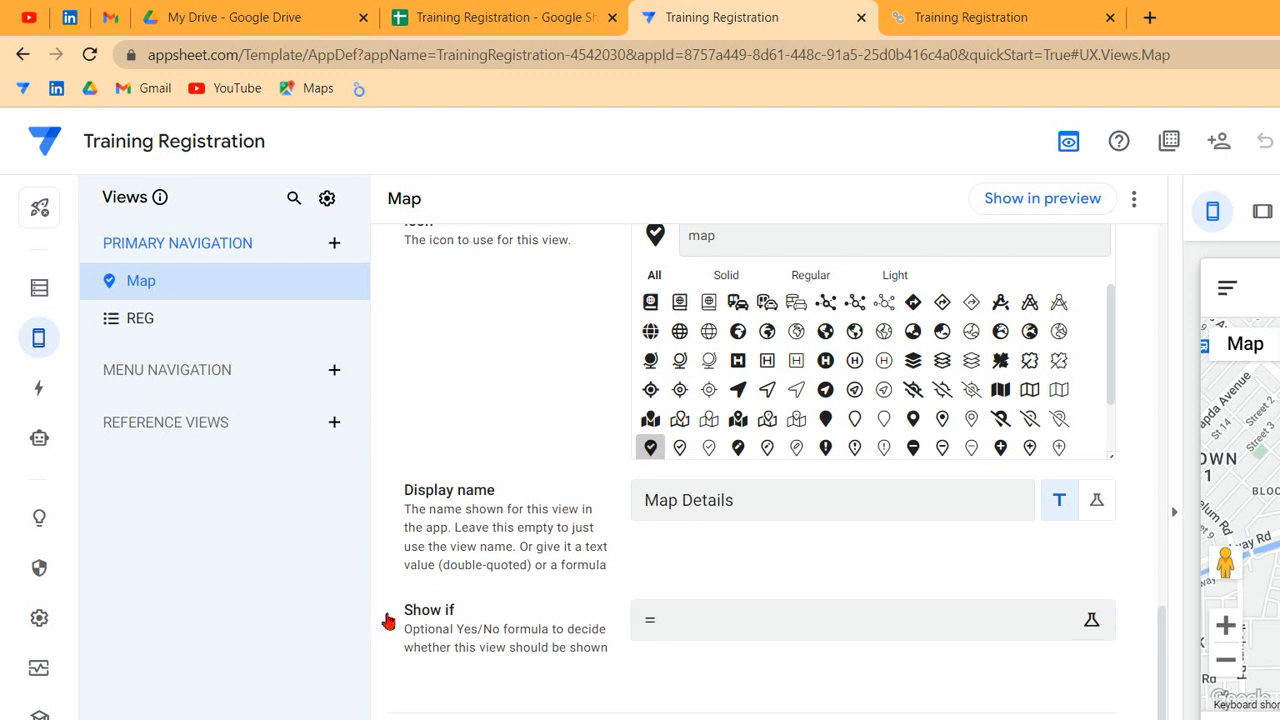
scroll(397, 607, "down", 2)
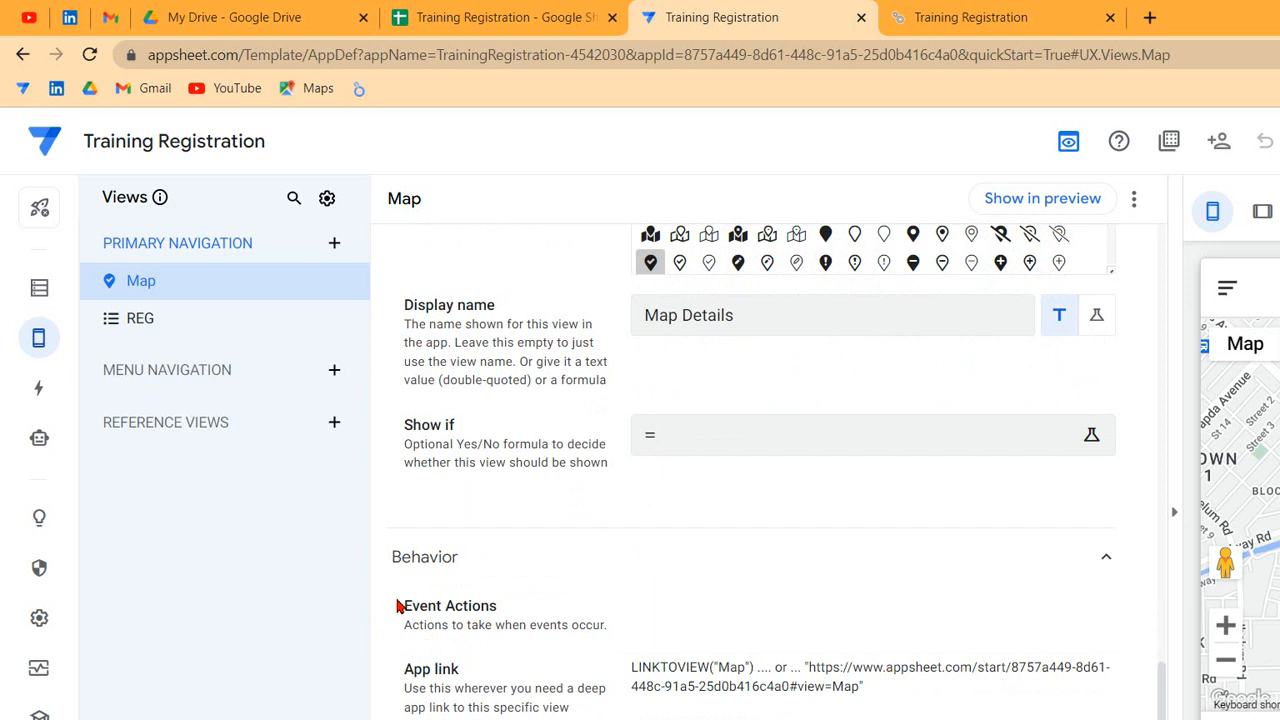
scroll(397, 607, "up", 10)
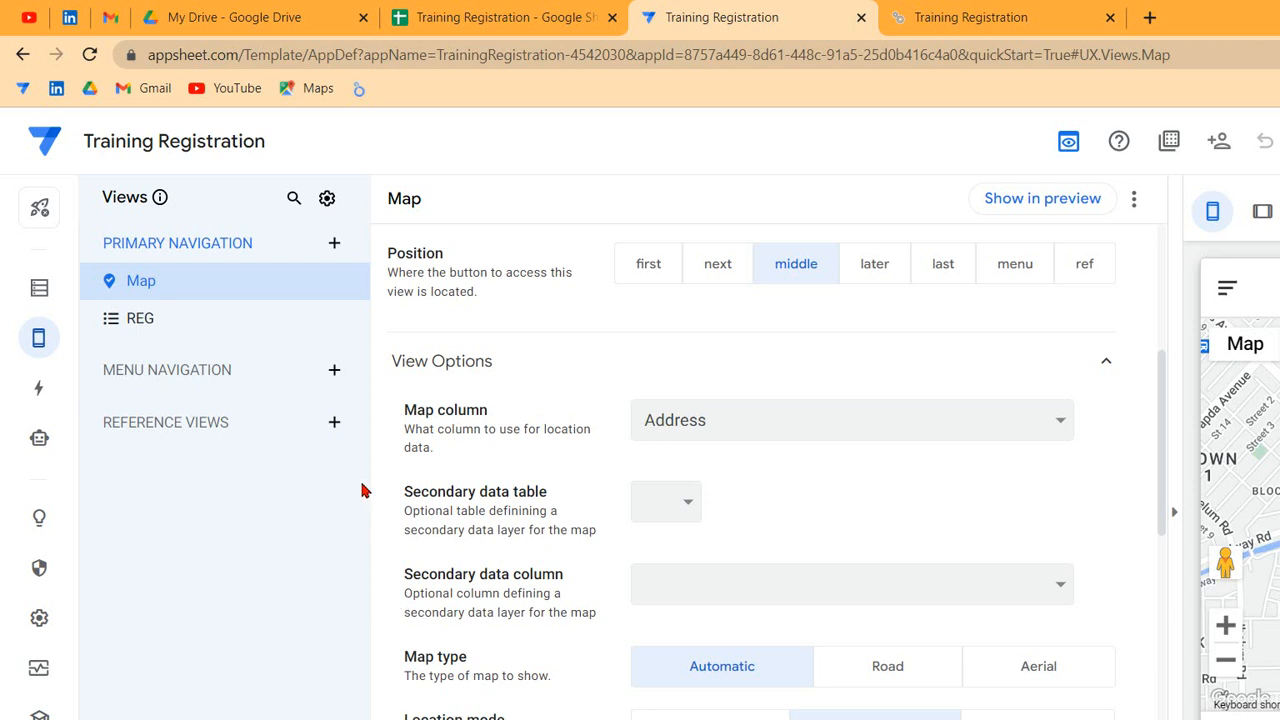
Create a new action for the REG table.
left_click(39, 387)
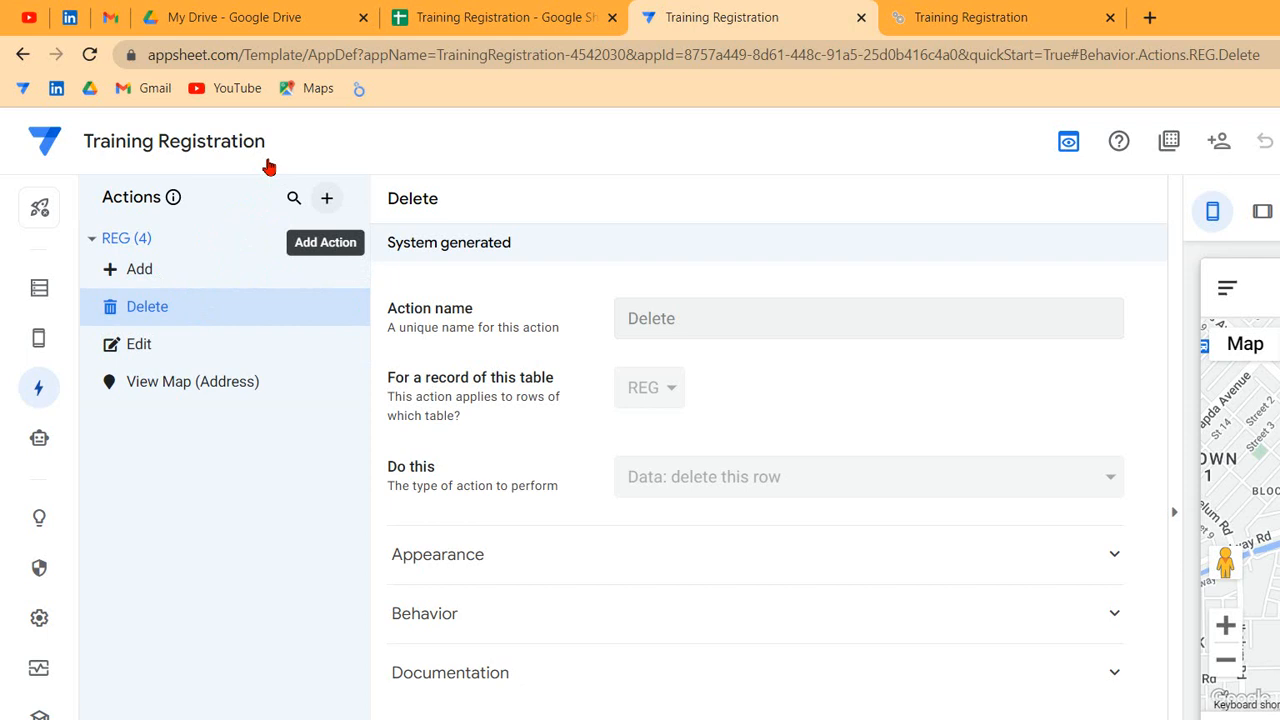
left_click(326, 197)
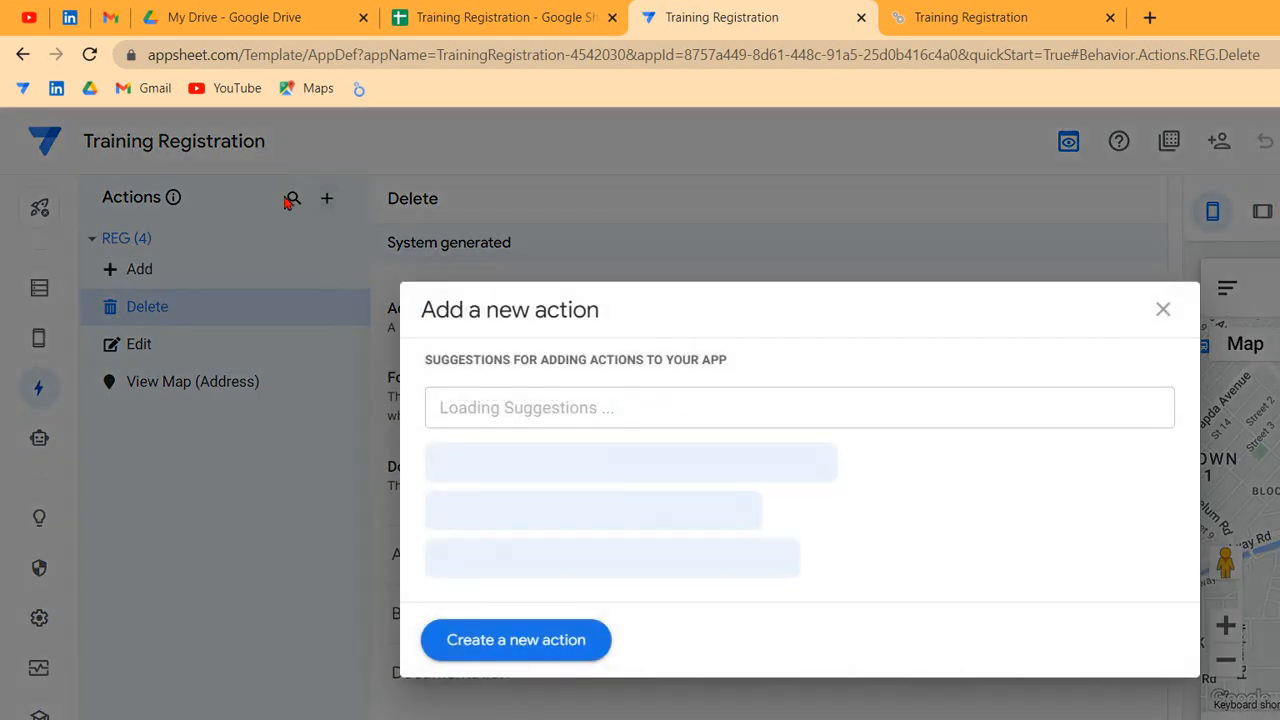
left_click(516, 640)
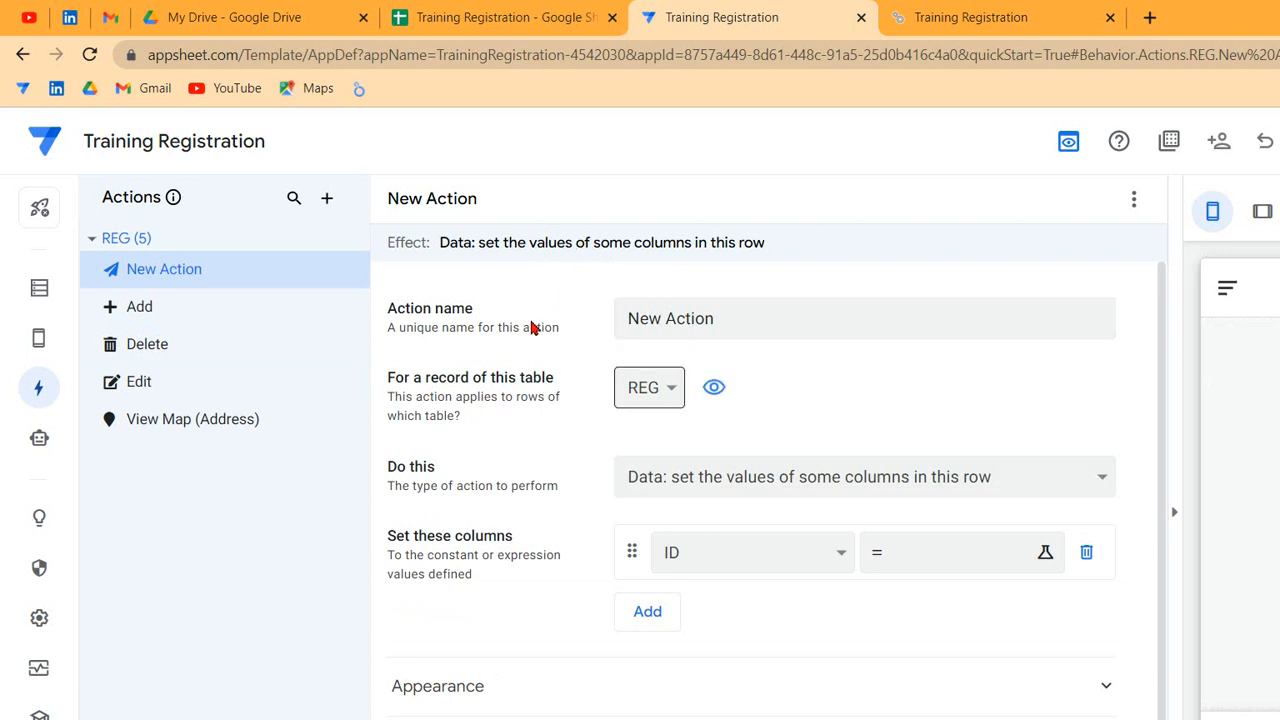
Review the available Do this types for the new action, from grouped and external actions up to data and app actions.
left_click(640, 477)
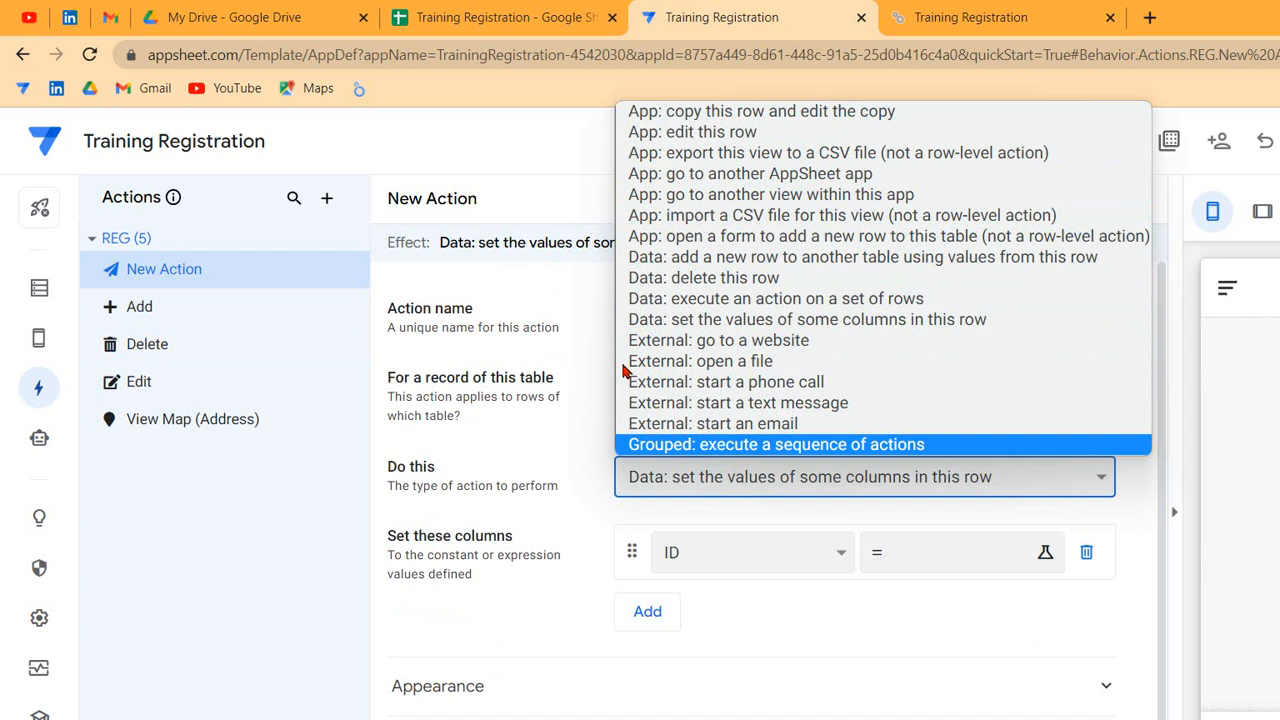
key("Up")
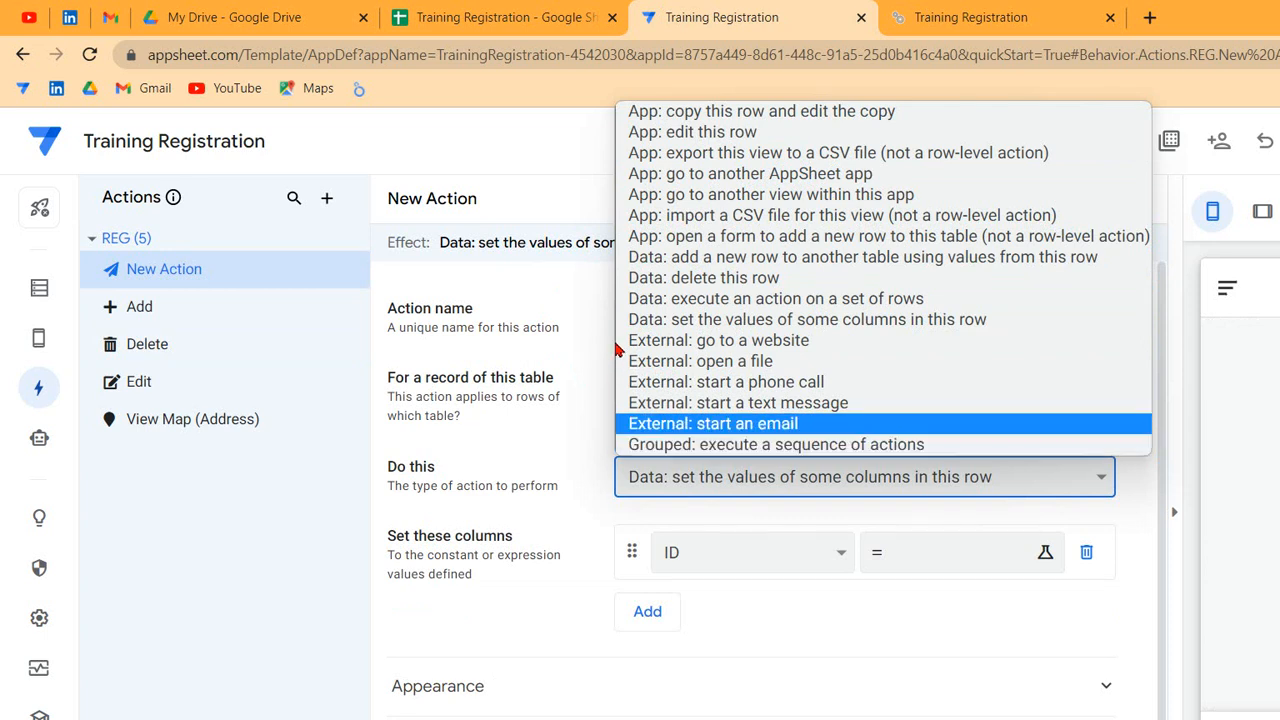
key("Up")
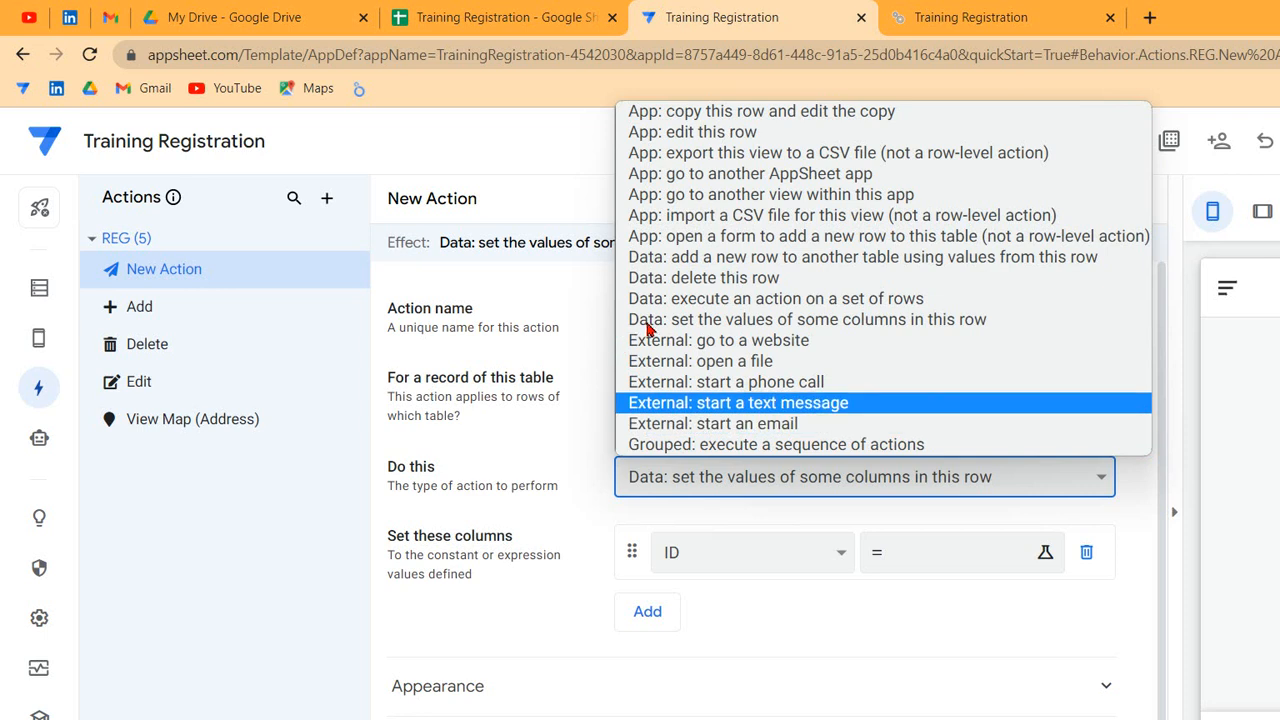
key("Up")
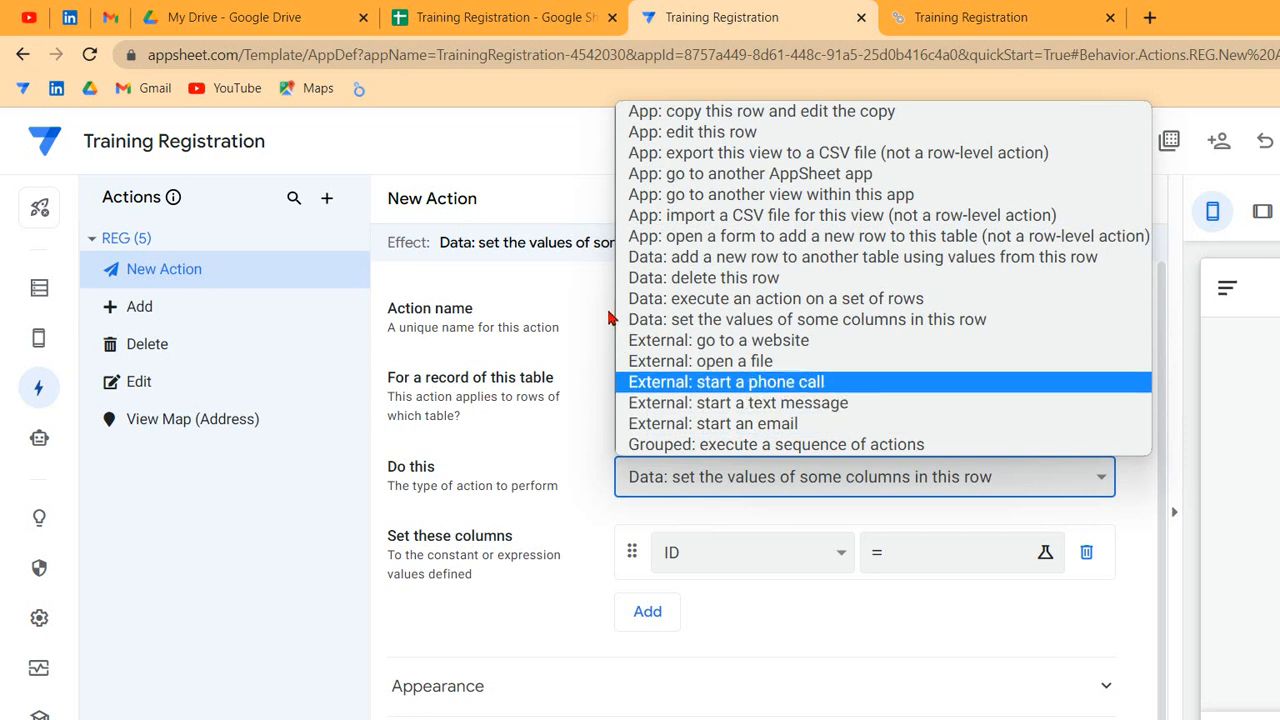
key("Up")
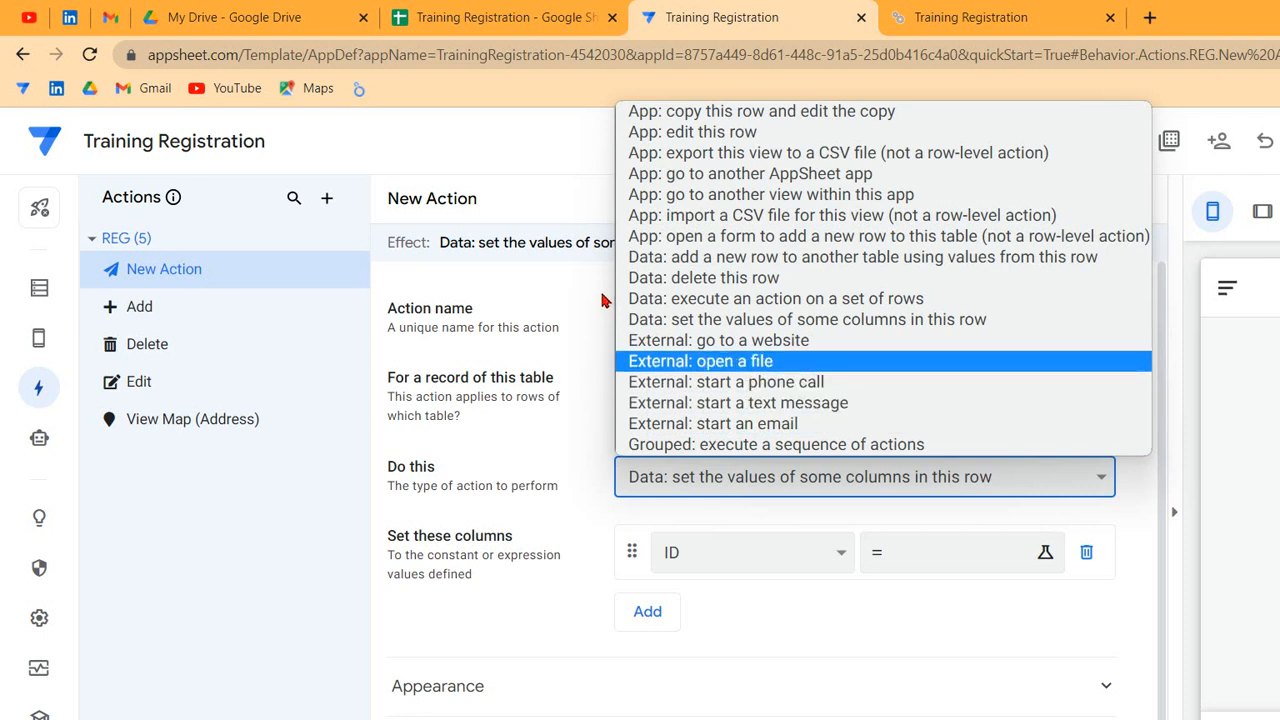
key("Up")
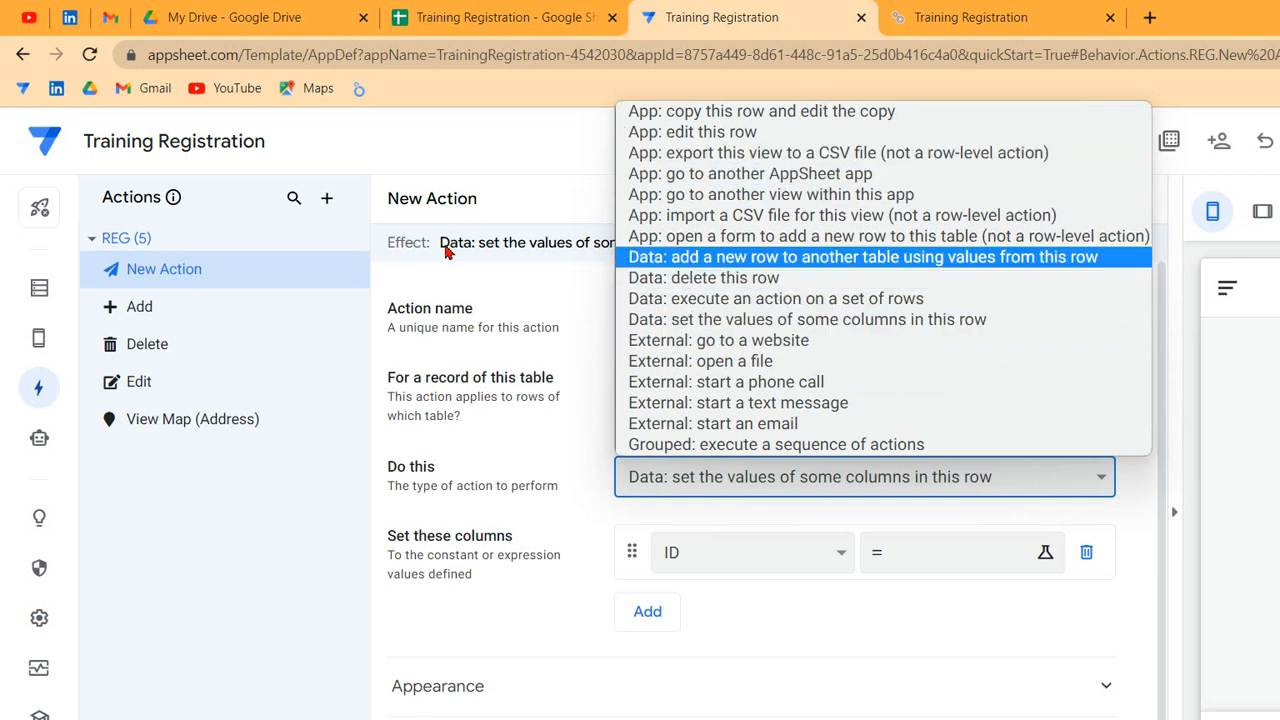
Leave the action types and review the Intelligence section's predictive and OCR model options.
left_click(363, 273)
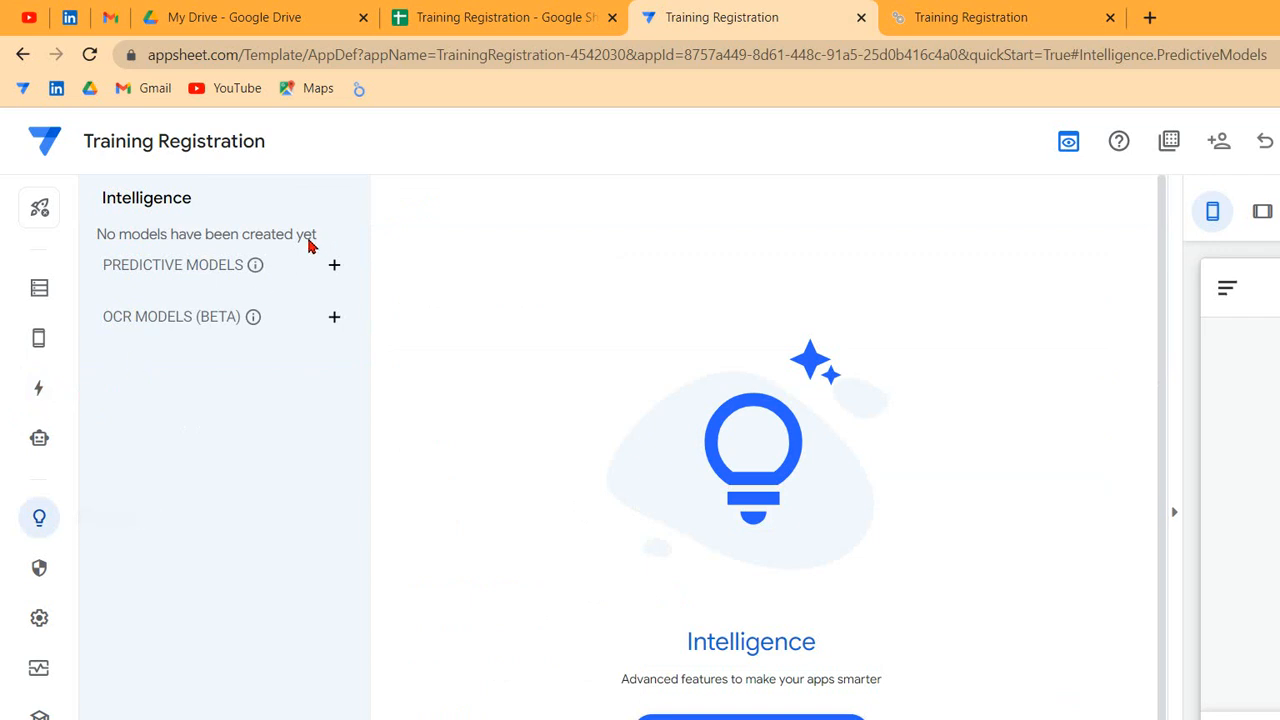
scroll(396, 340, "down", 1)
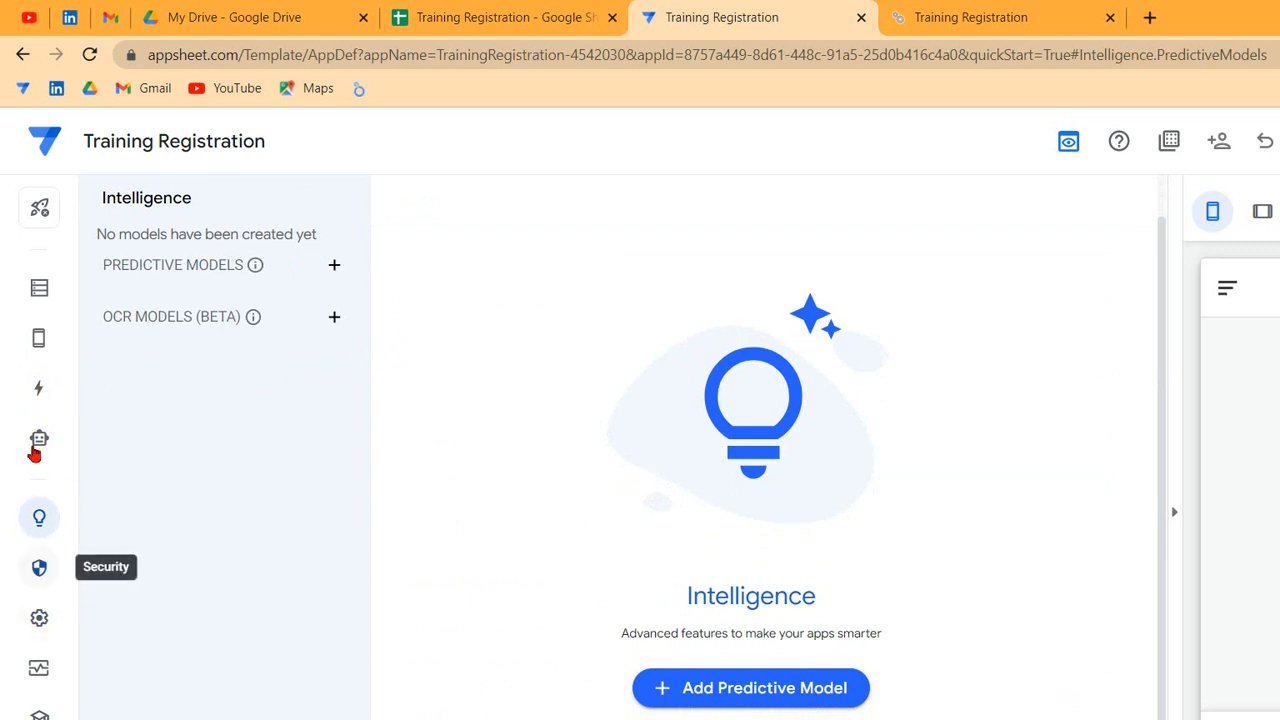
Review the app's Security sign-in options, the Settings information, and the Manage section's Deploy, Versions and Monitor pages.
left_click(39, 567)
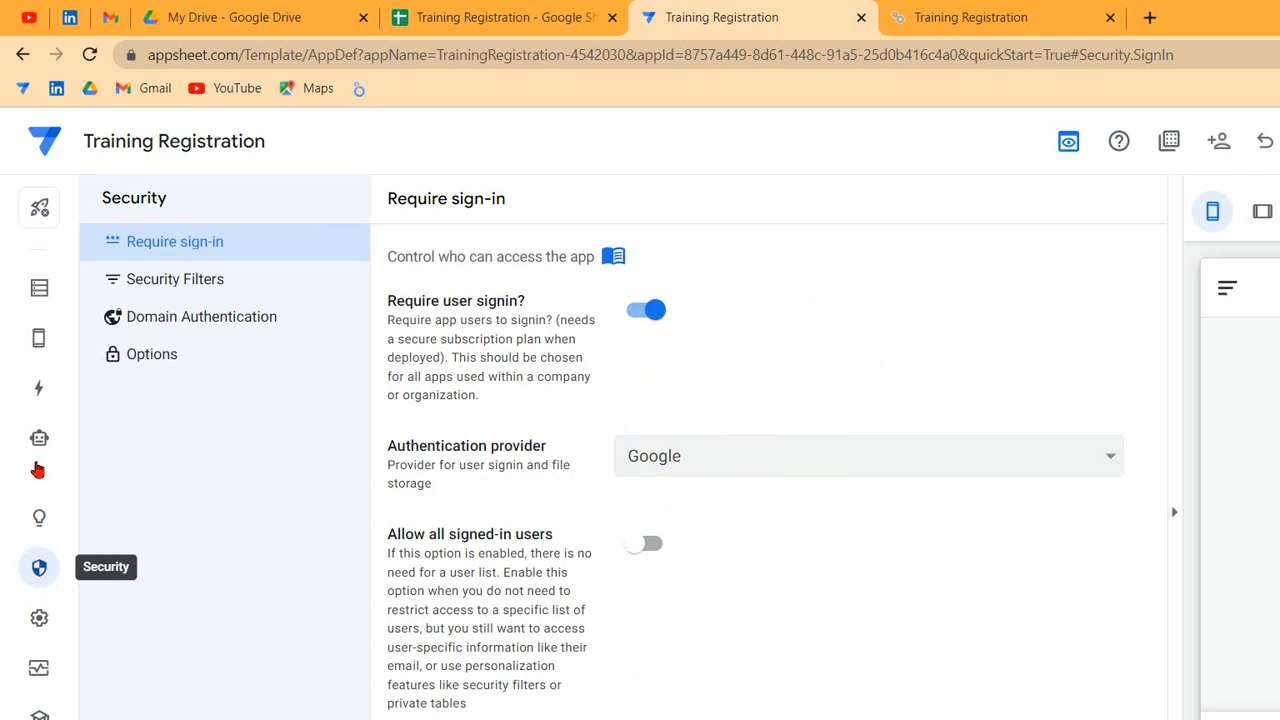
left_click(39, 617)
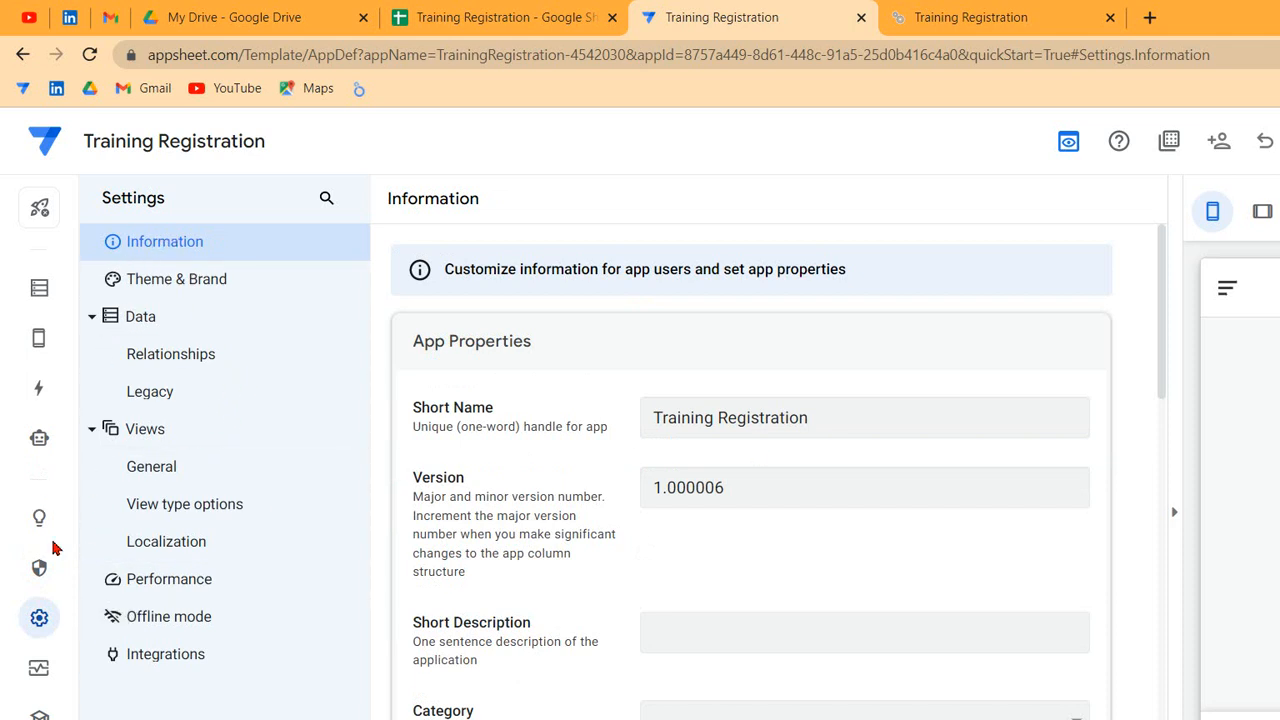
left_click(39, 667)
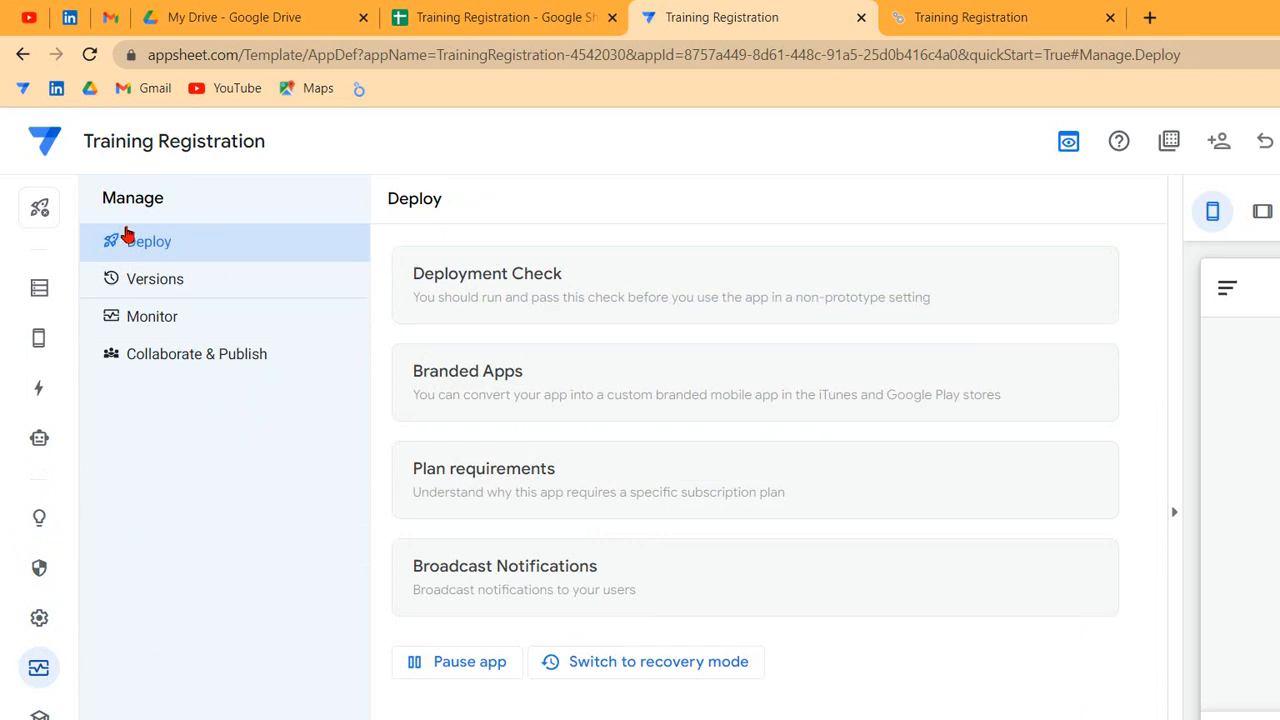
left_click(116, 266)
left_click(134, 300)
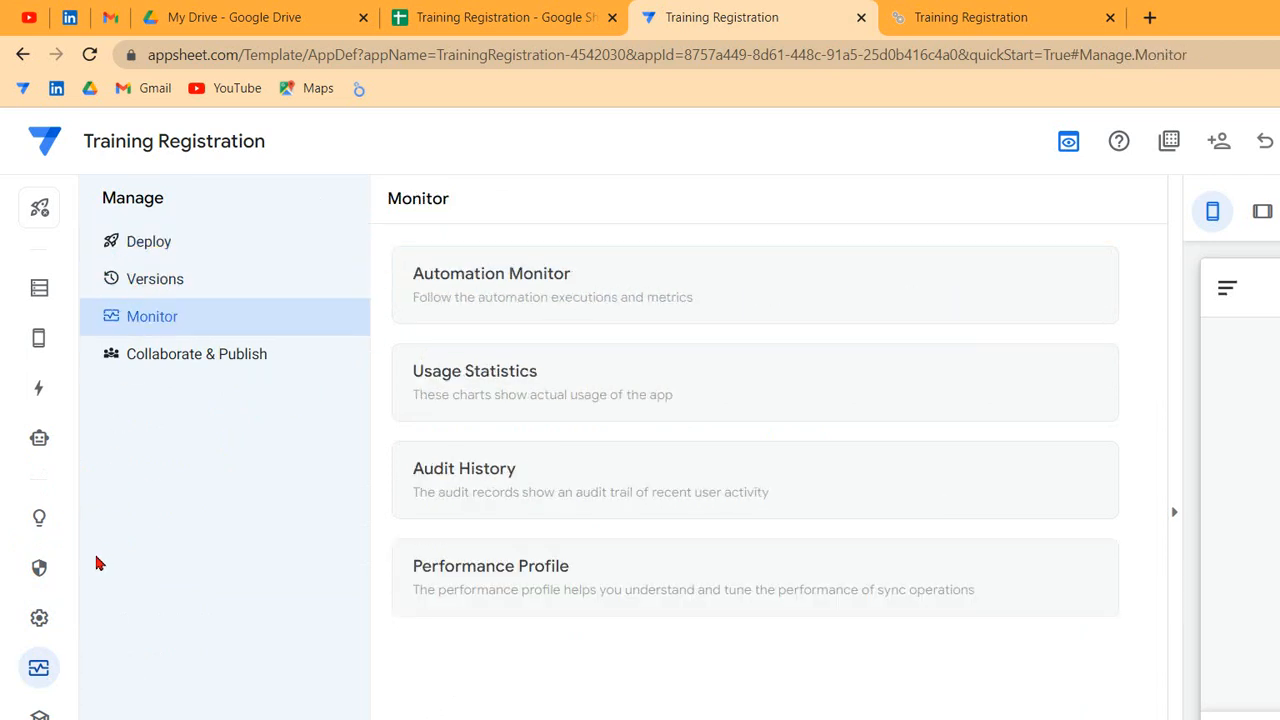
Look through the Learn section's suggested steps, tutorials and videos, and return to the REG table's columns.
left_click(39, 712)
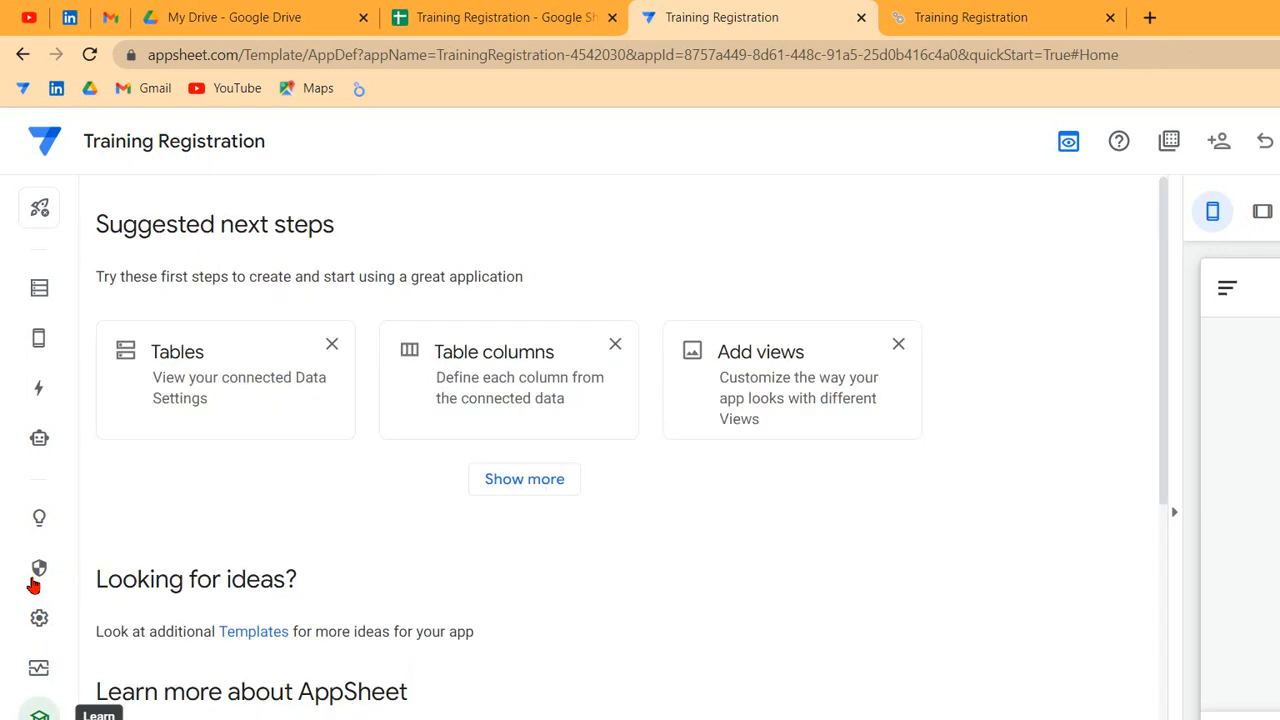
scroll(235, 418, "down", 10)
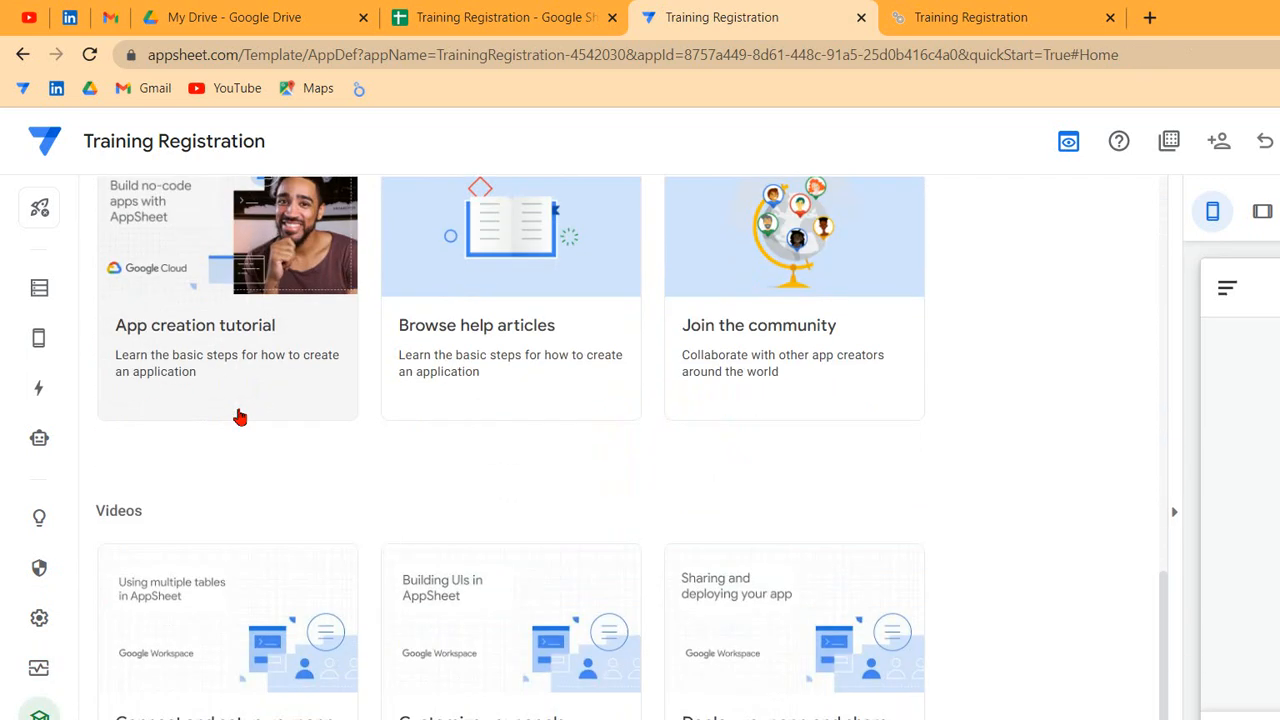
scroll(243, 415, "up", 10)
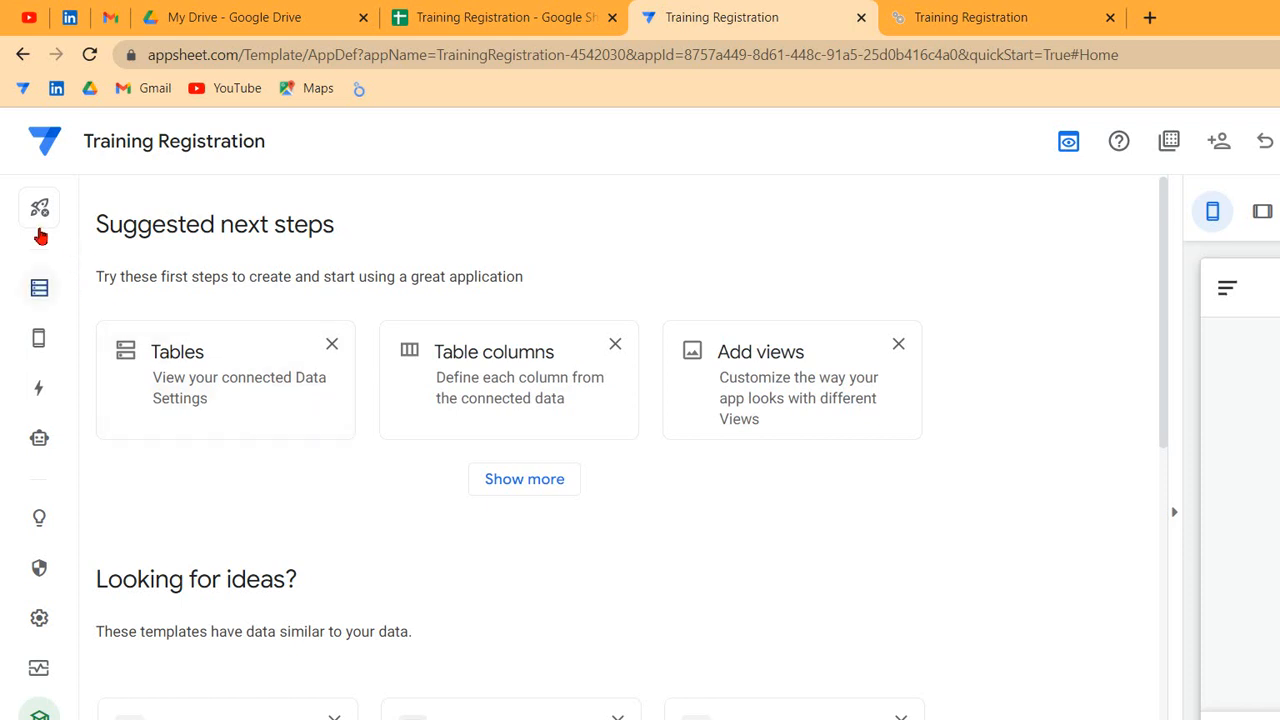
left_click(39, 287)
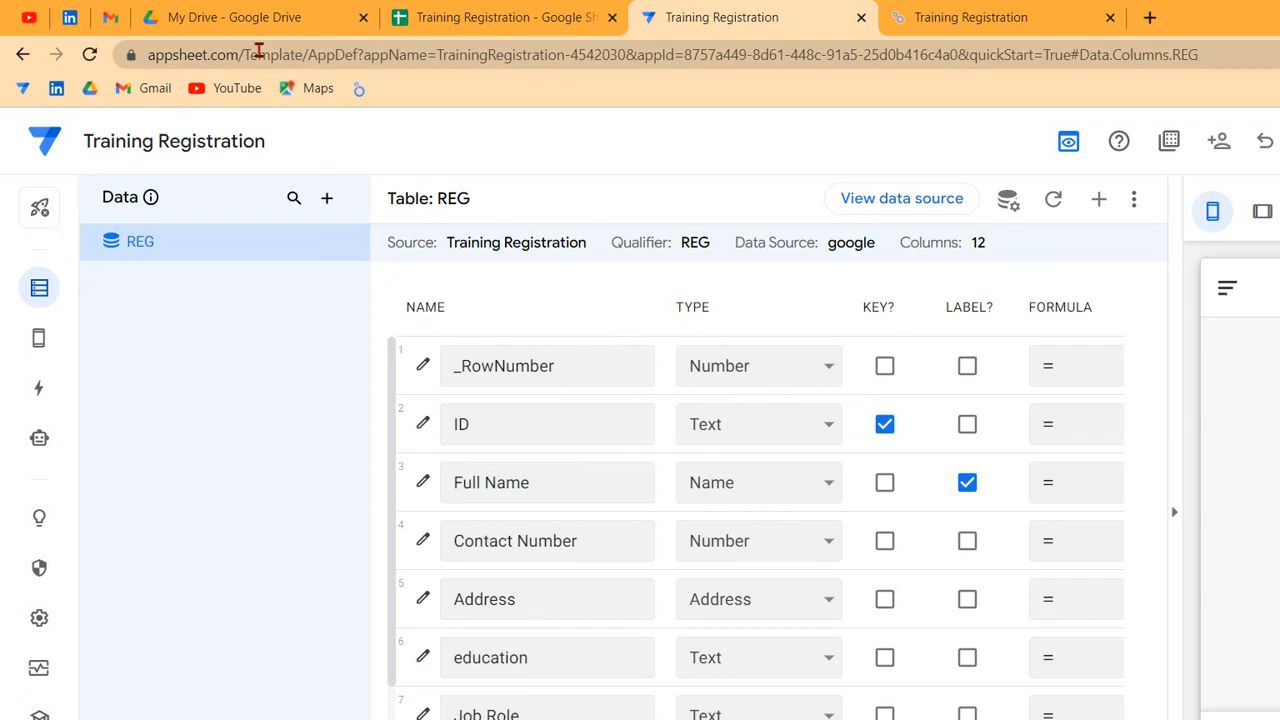
Open the Training Registration app in its own browser tab from the editor and copy its web address.
left_click(1000, 17)
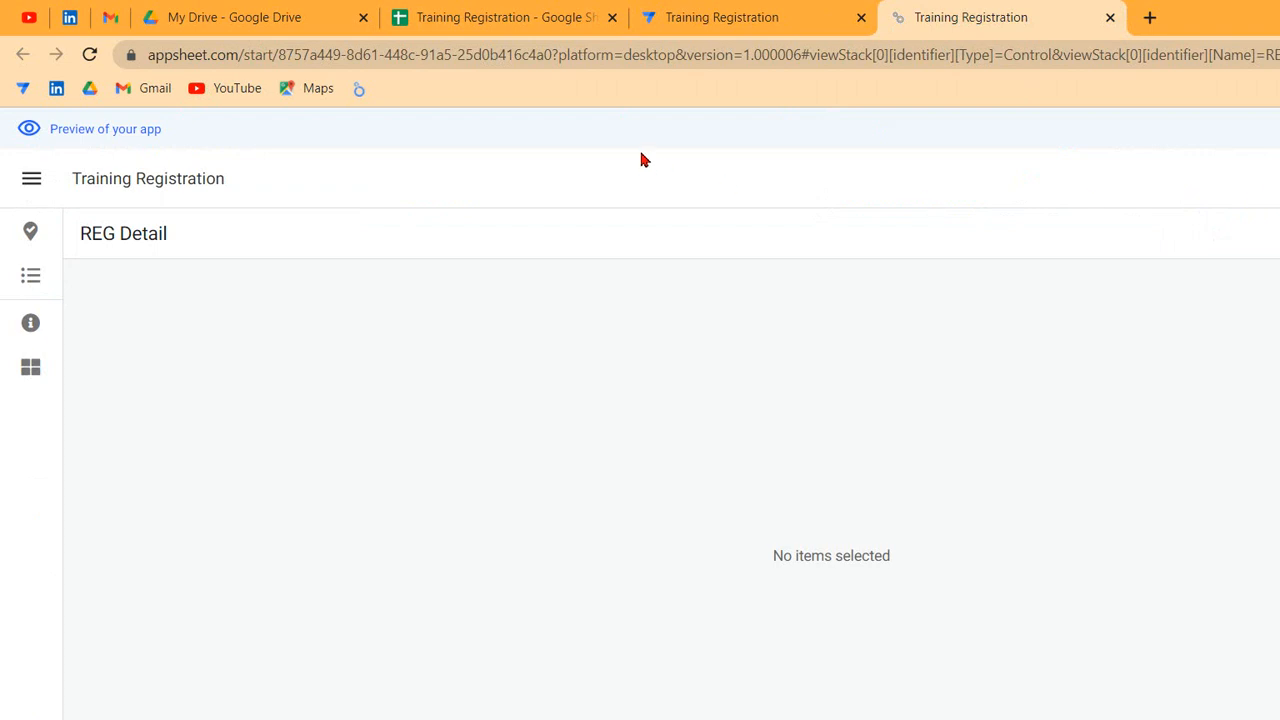
left_click(665, 17)
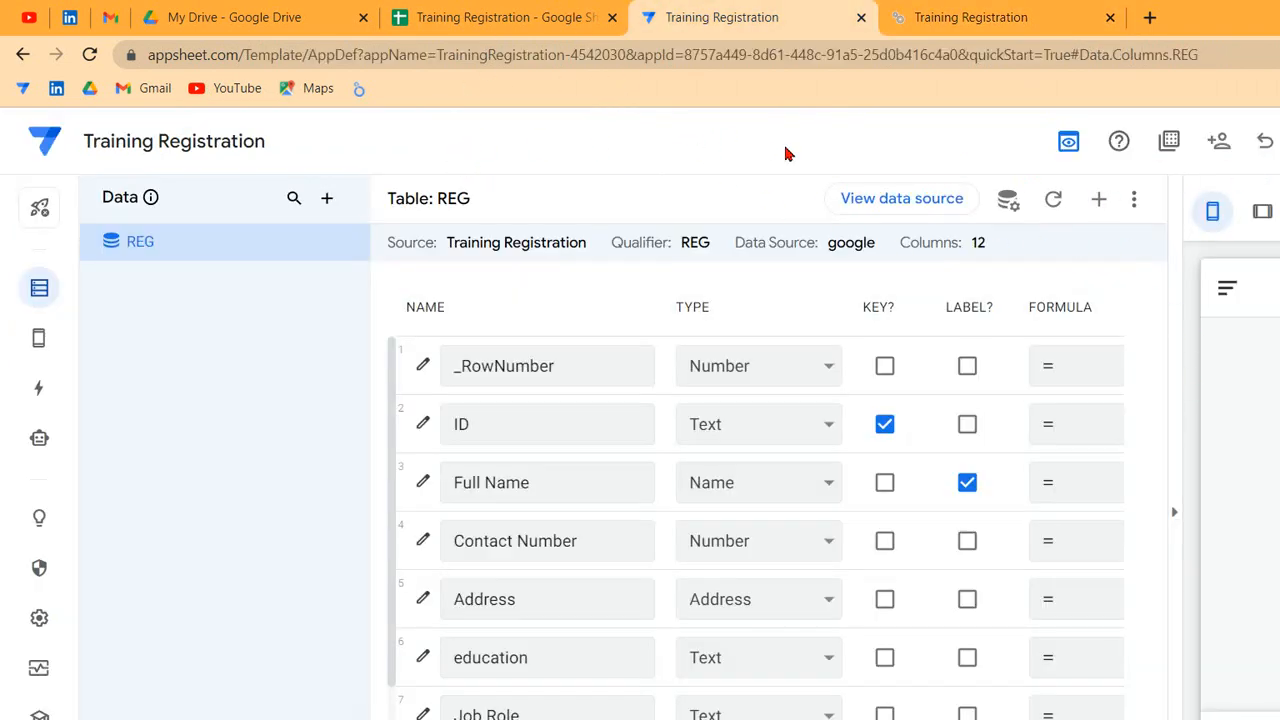
left_click(1250, 178)
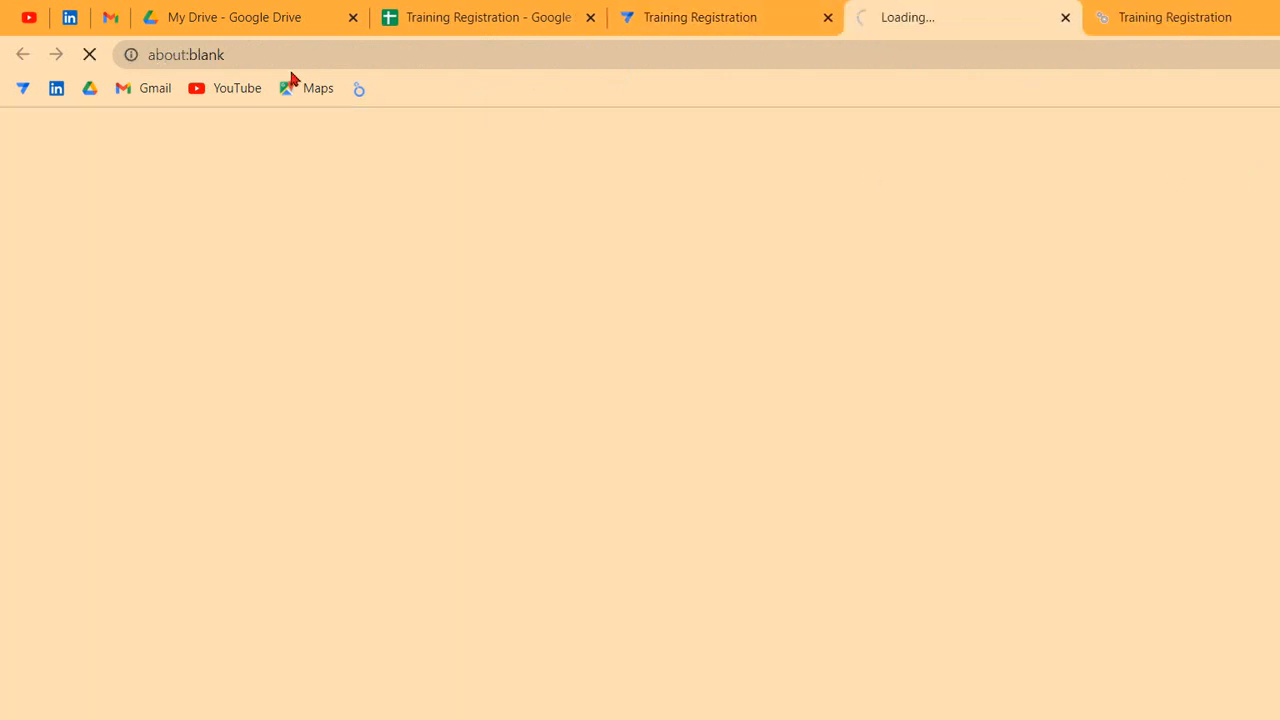
right_click(189, 54)
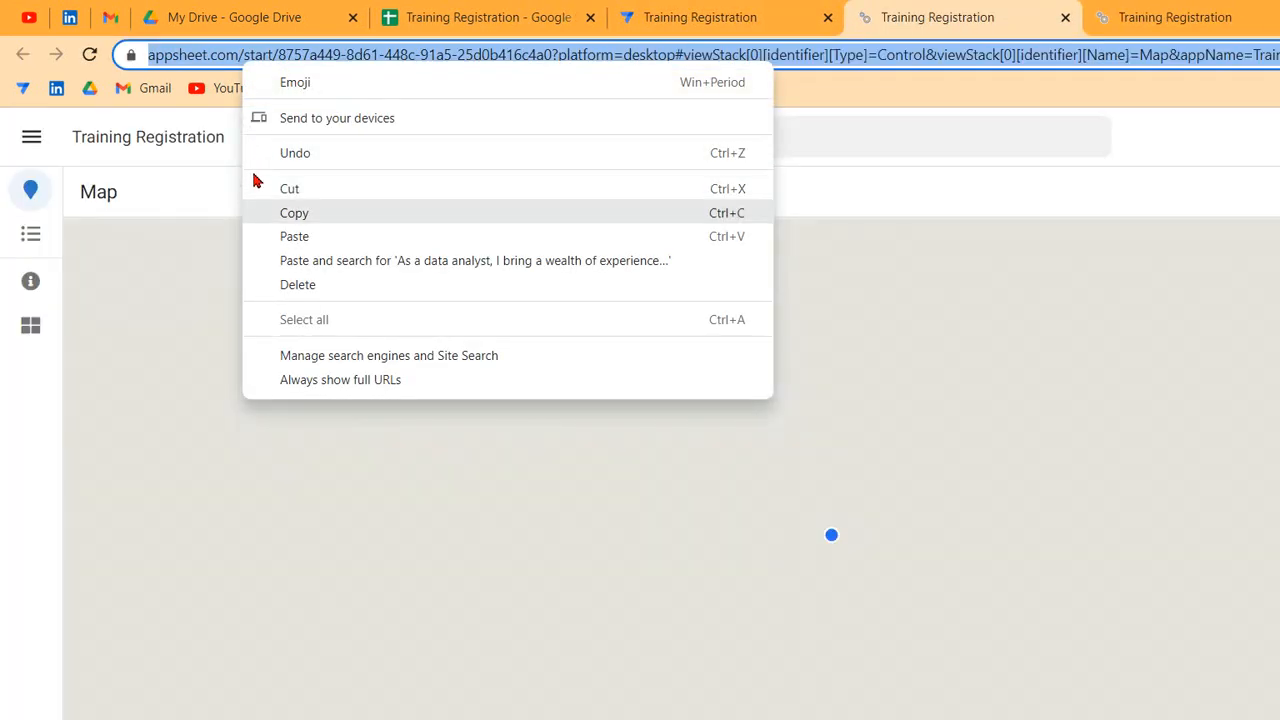
left_click(262, 211)
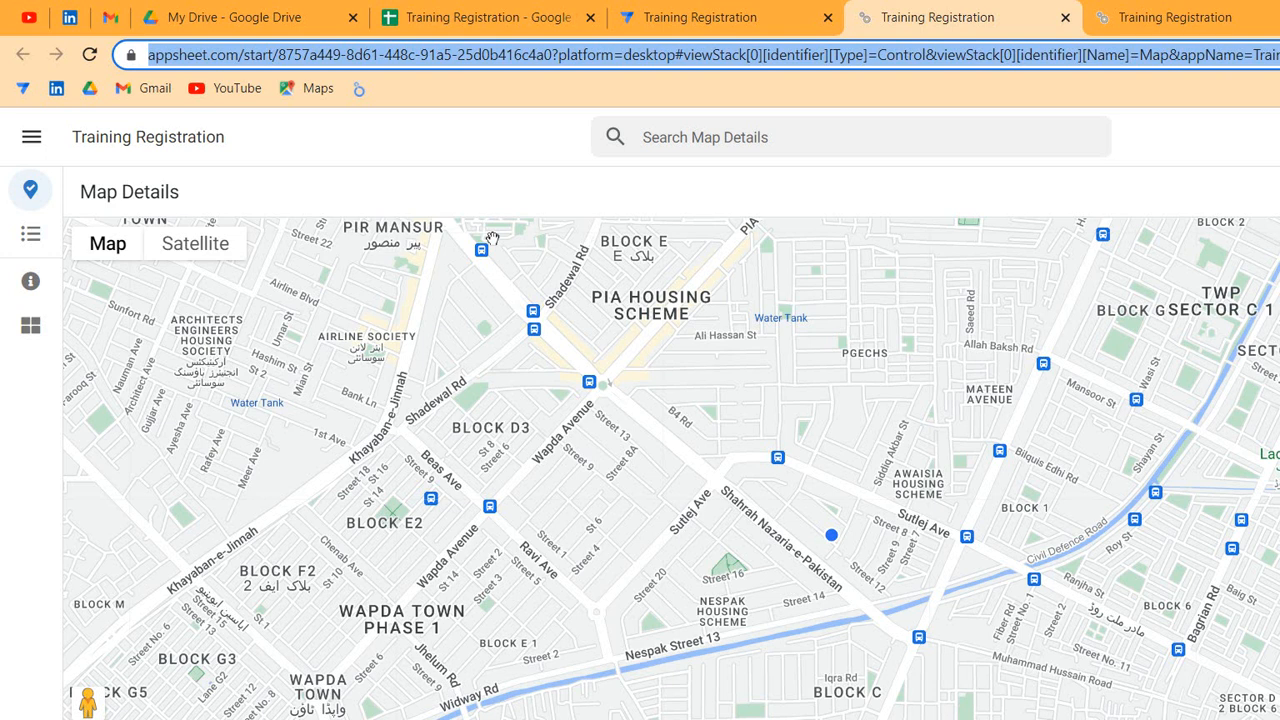
View the Training Registration sheet and the Reports dashboard of the Revenue and Expenses app in another Chrome window.
left_click(400, 17)
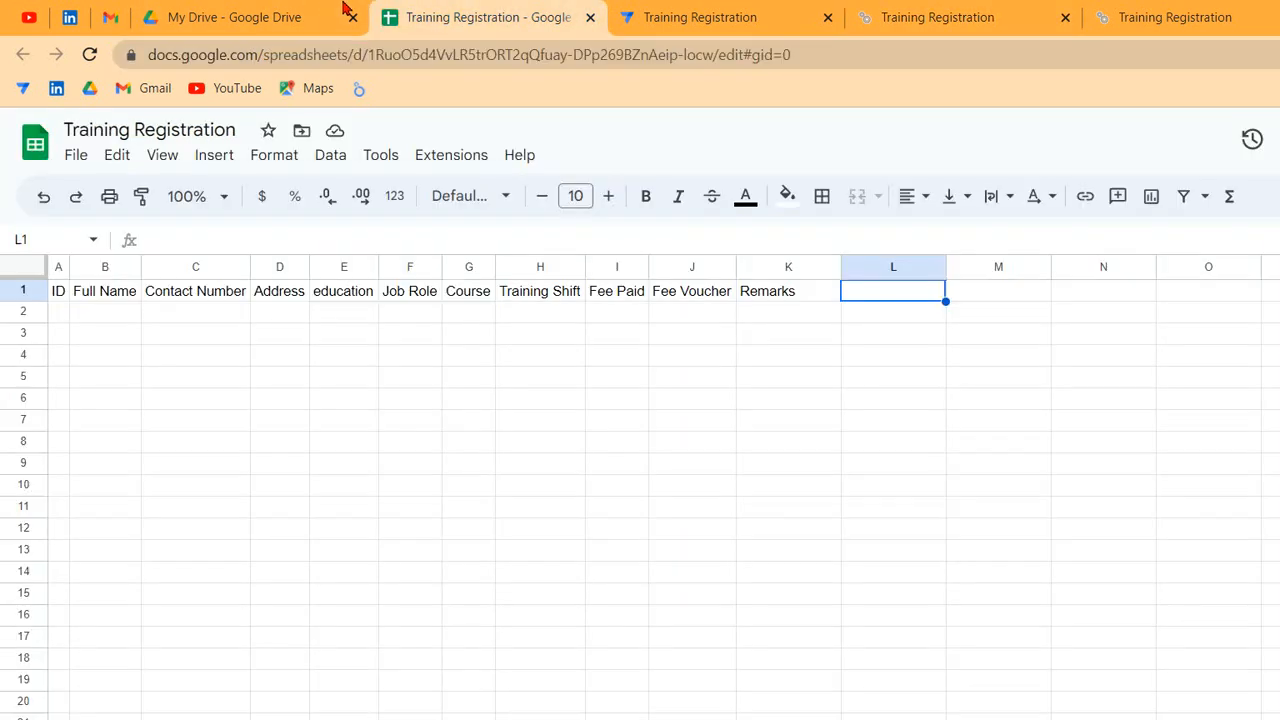
key("super")
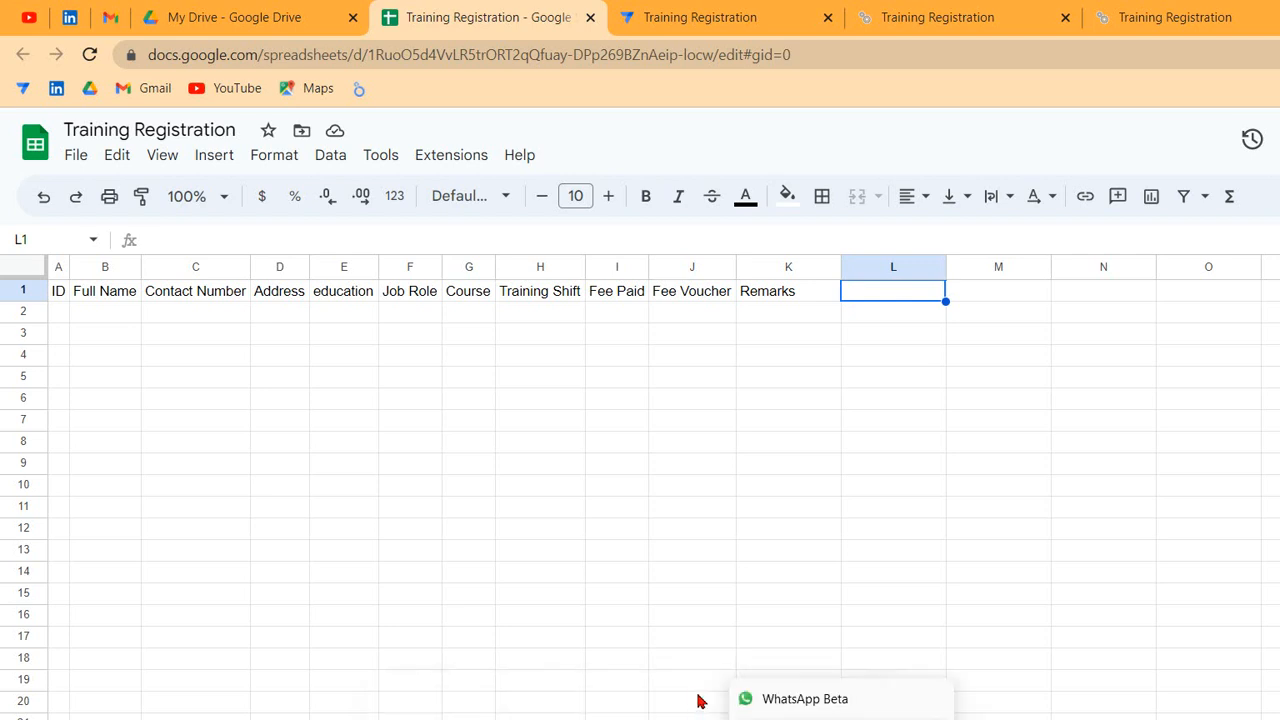
left_click(815, 712)
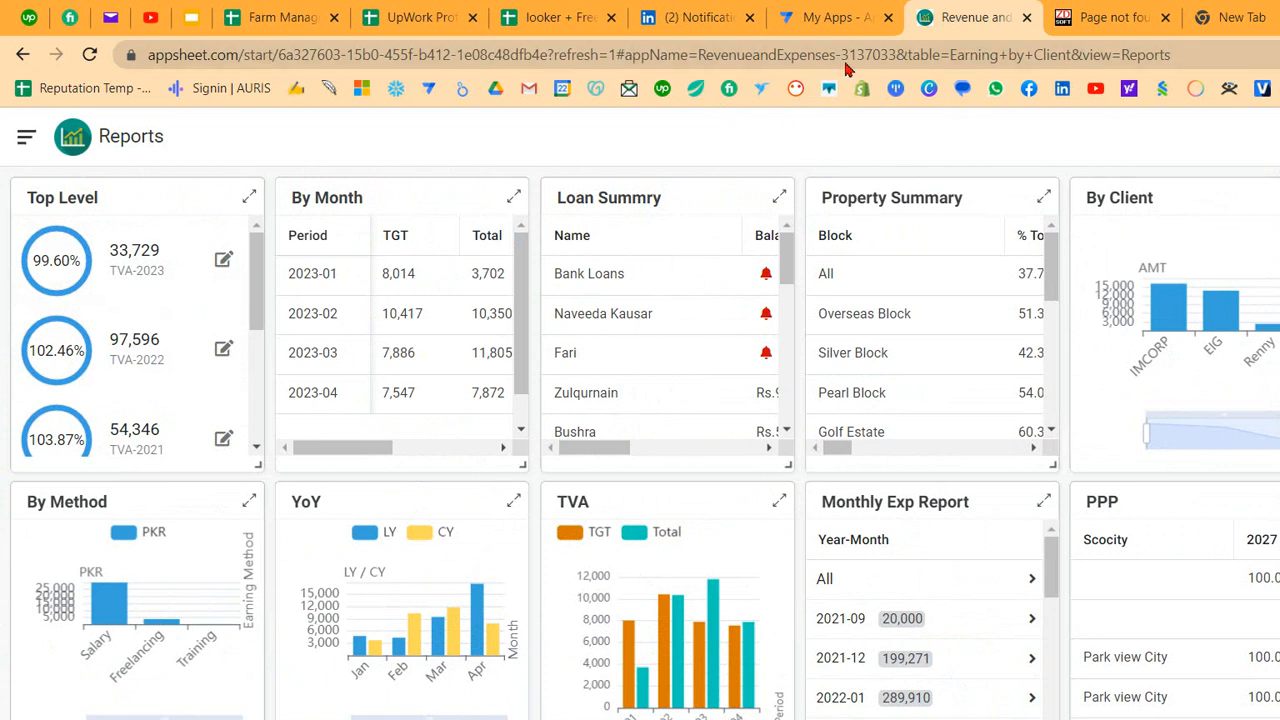
left_click(1230, 17)
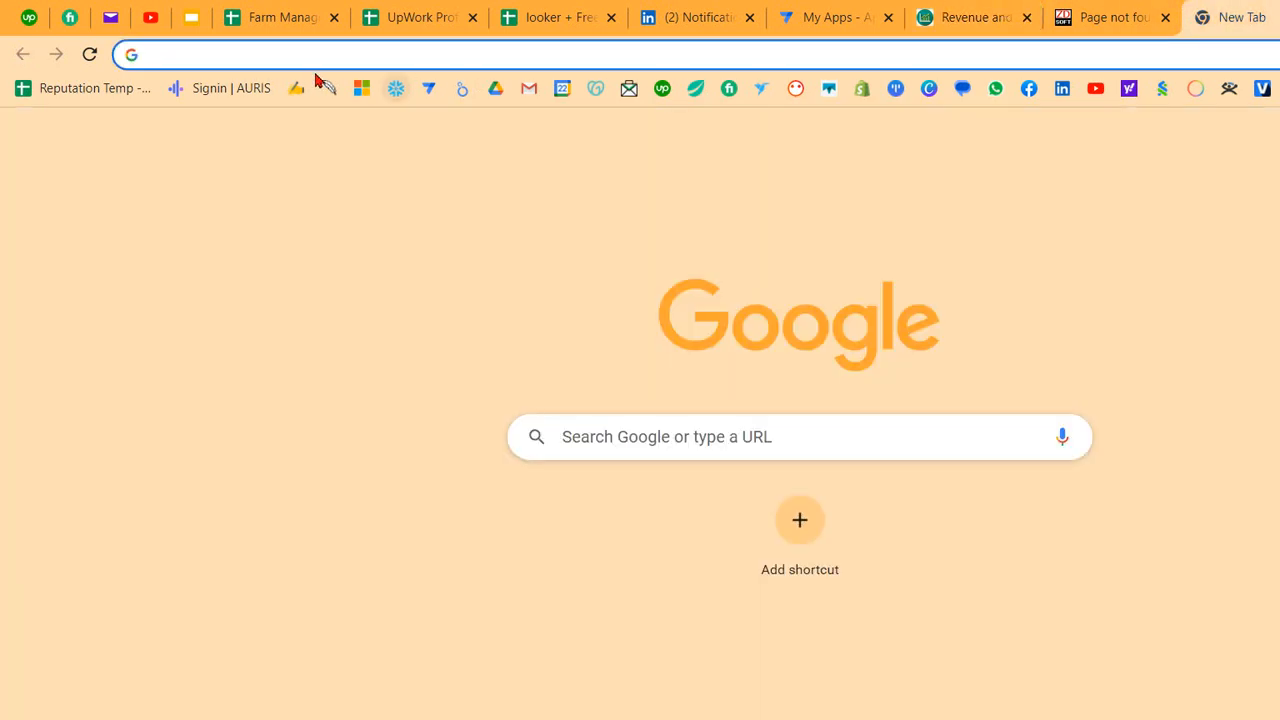
left_click(865, 707)
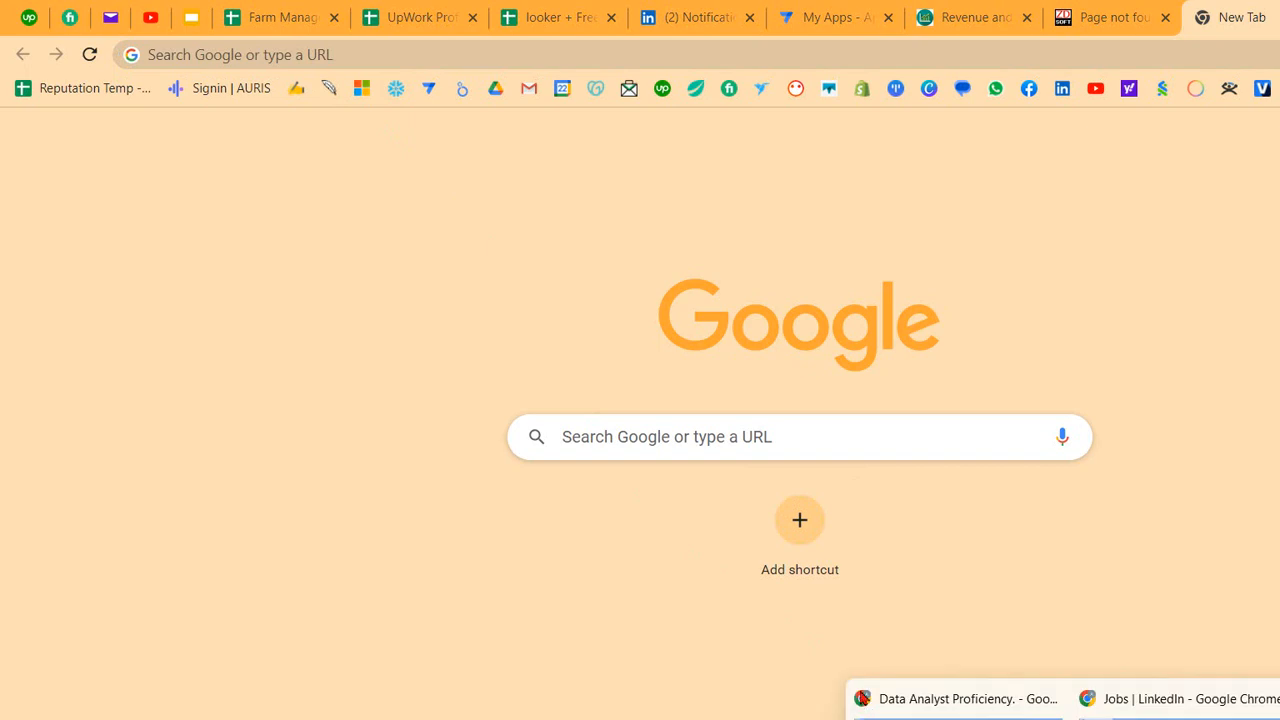
Examine the VAPM Dashboard, Vacancy Report and Field Performance Report in Looker Studio, and return to the Training Registration sheet.
left_click(866, 700)
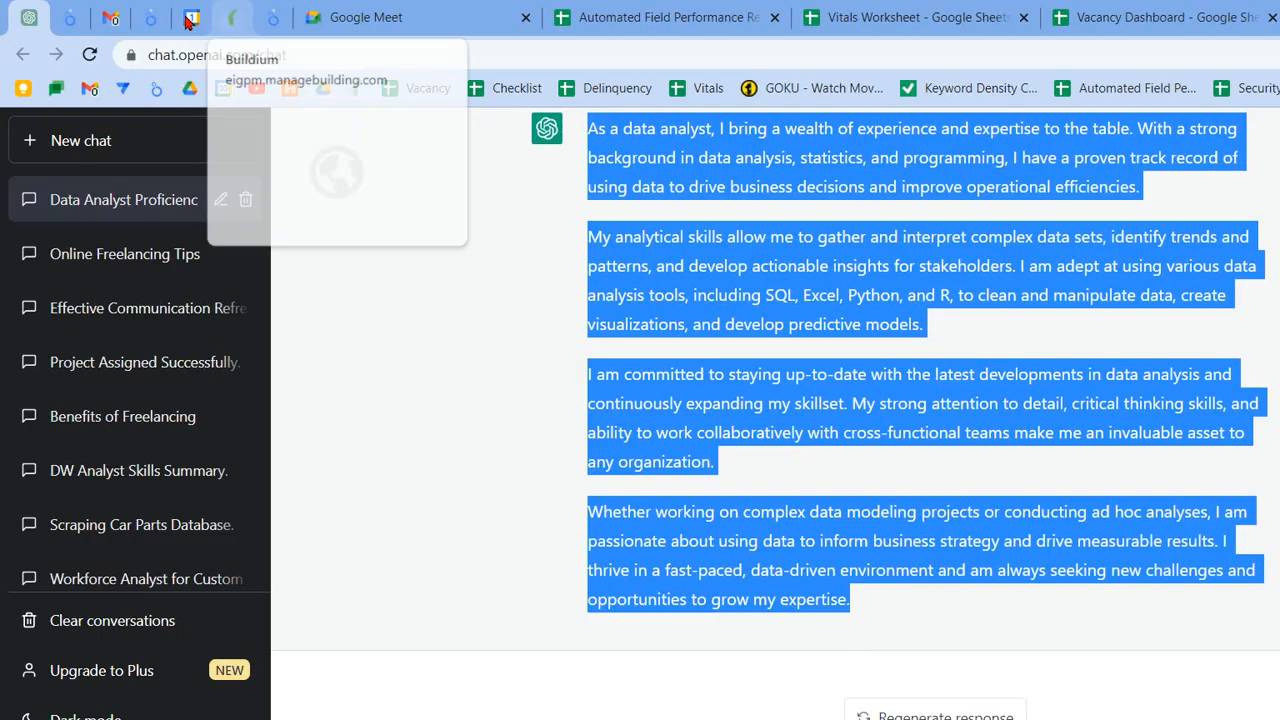
left_click(272, 18)
left_click(113, 22)
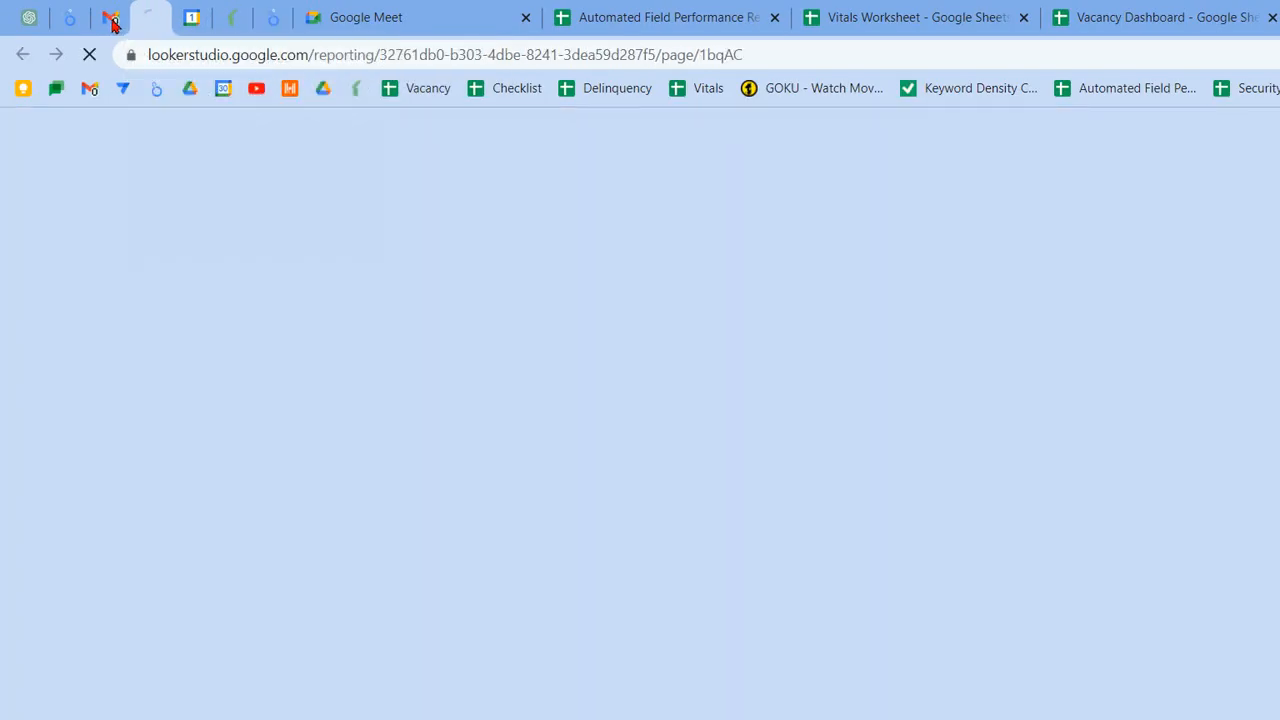
left_click(69, 22)
left_click(150, 18)
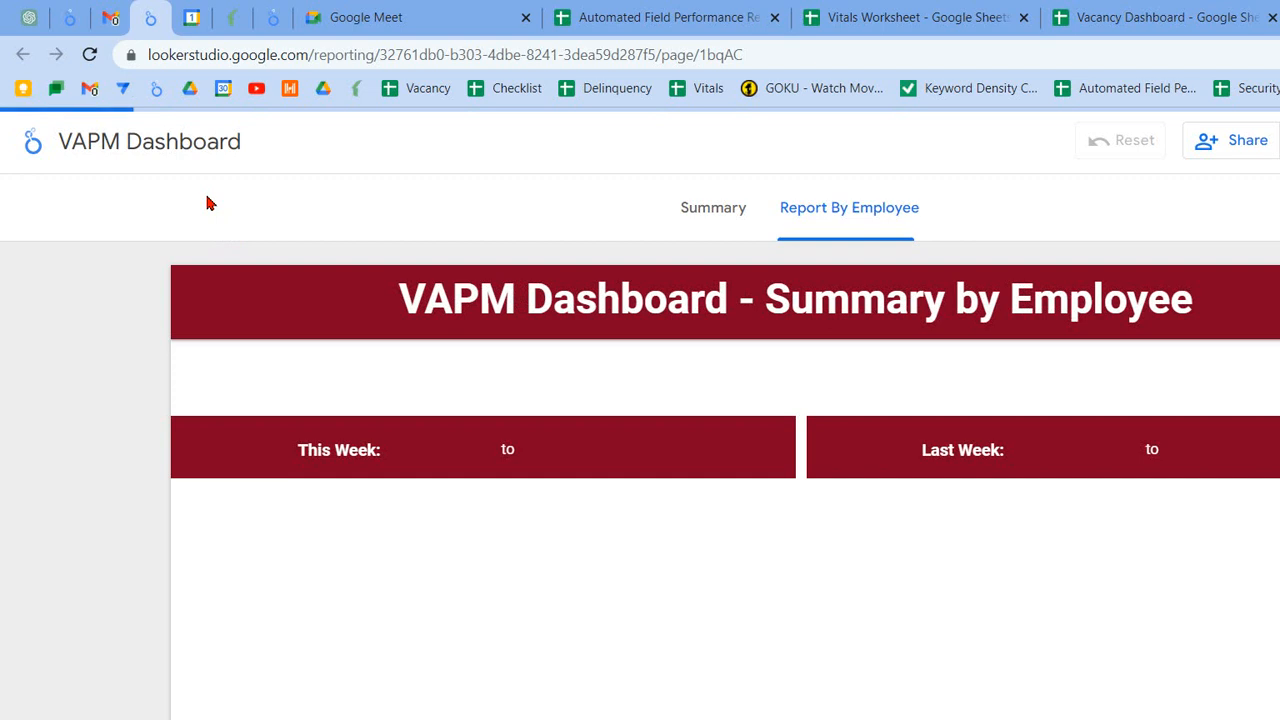
left_click(66, 17)
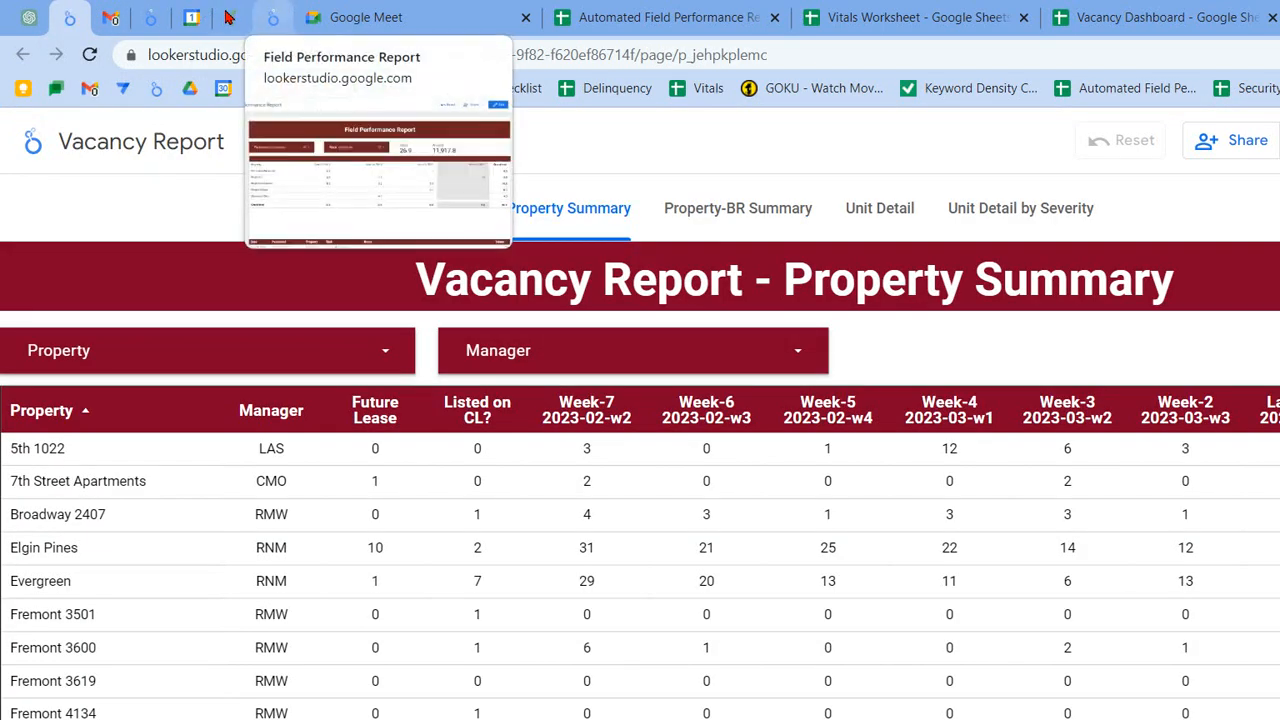
left_click(272, 17)
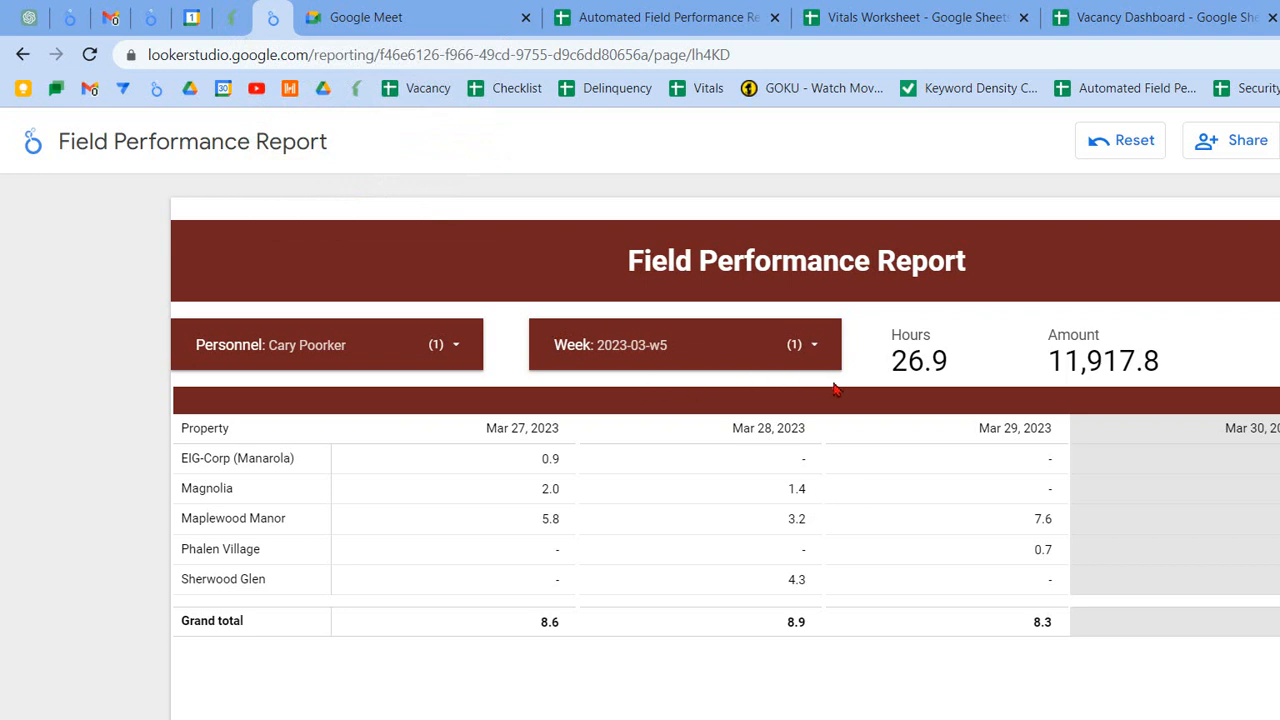
scroll(1168, 345, "down", 10)
scroll(800, 422, "up", 10)
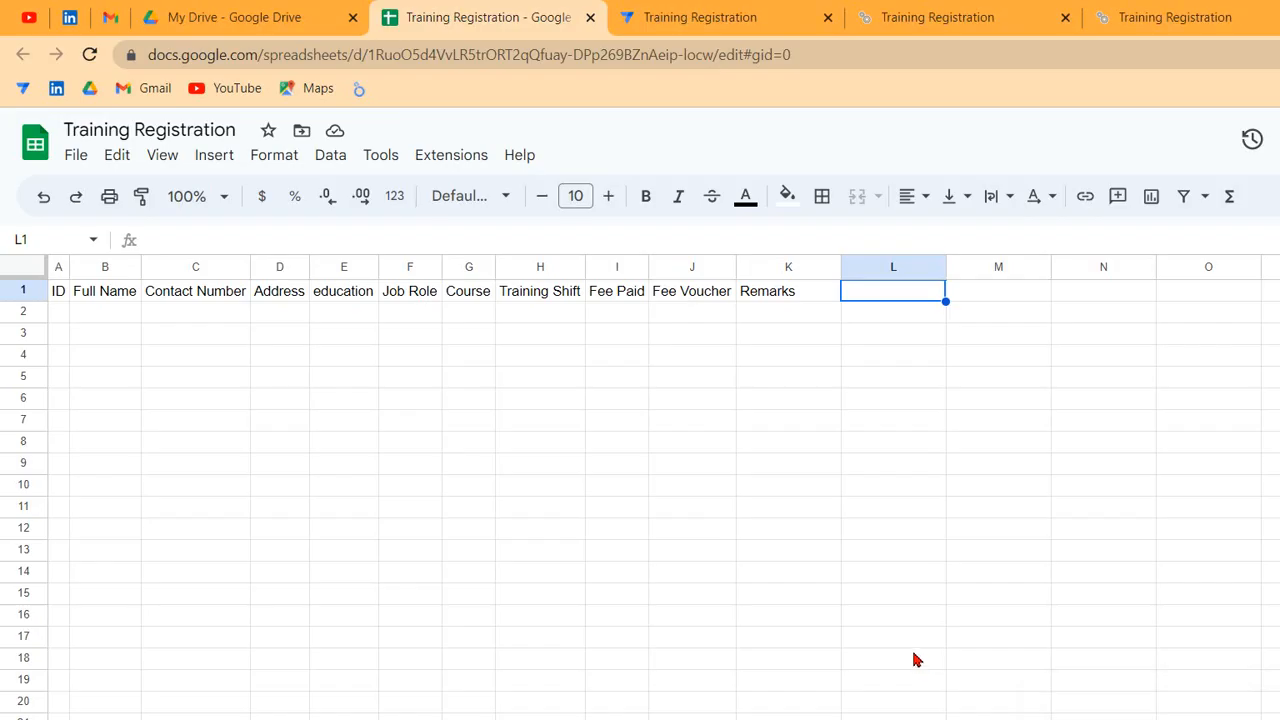
left_click(928, 677)
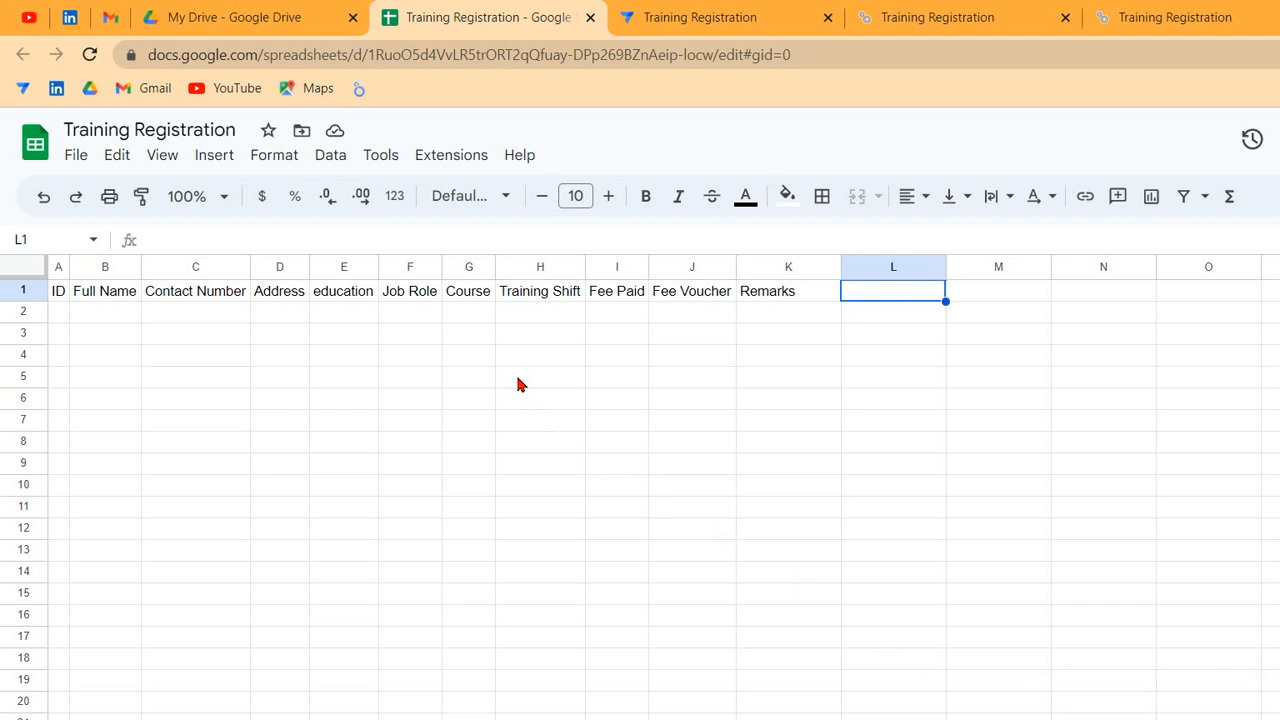